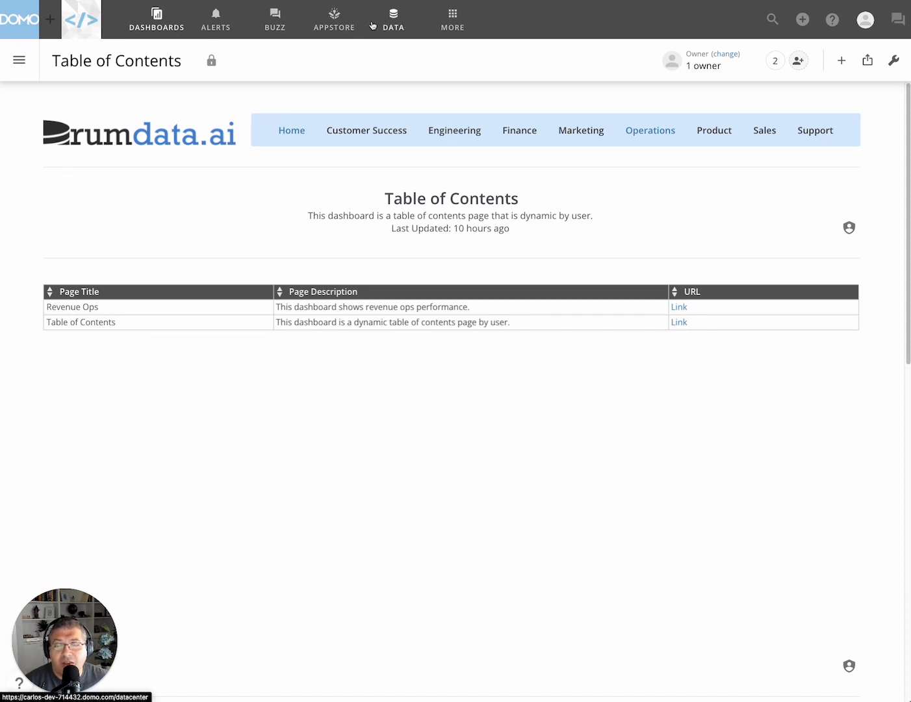
Look over the list of available dashboards and close it again.
{"action": "left_click", "coordinate": [18, 63]}
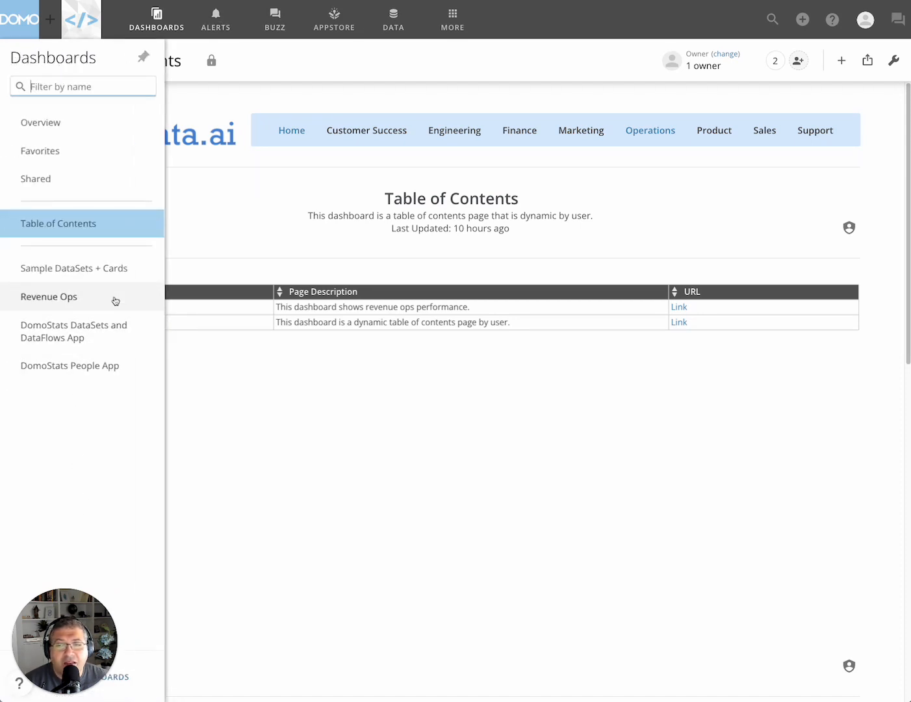
{"action": "left_click", "coordinate": [344, 452]}
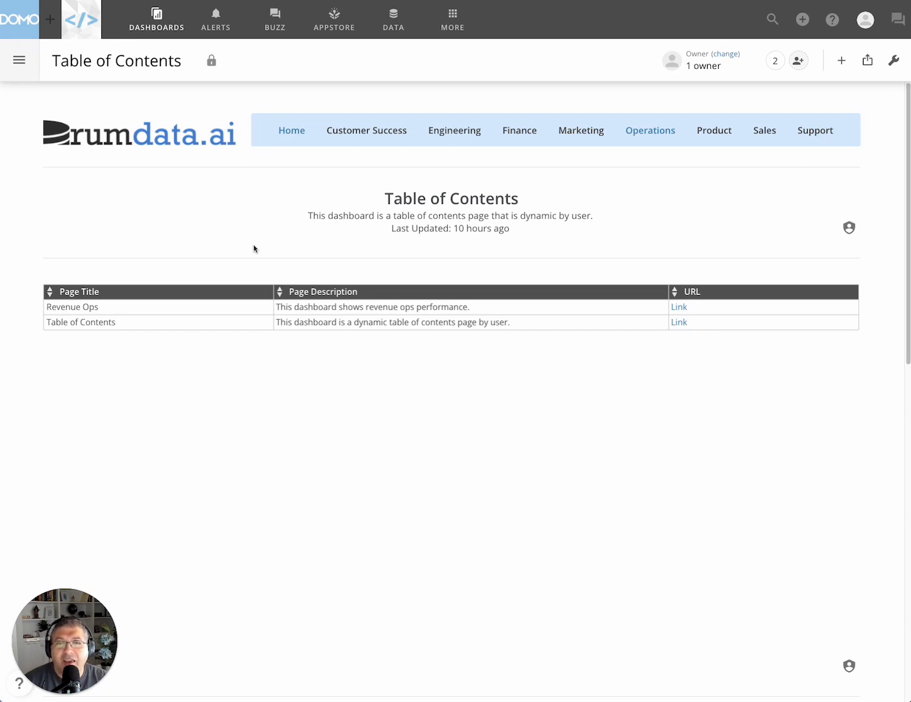
{"action": "left_click", "coordinate": [893, 63]}
{"action": "left_click", "coordinate": [809, 99]}
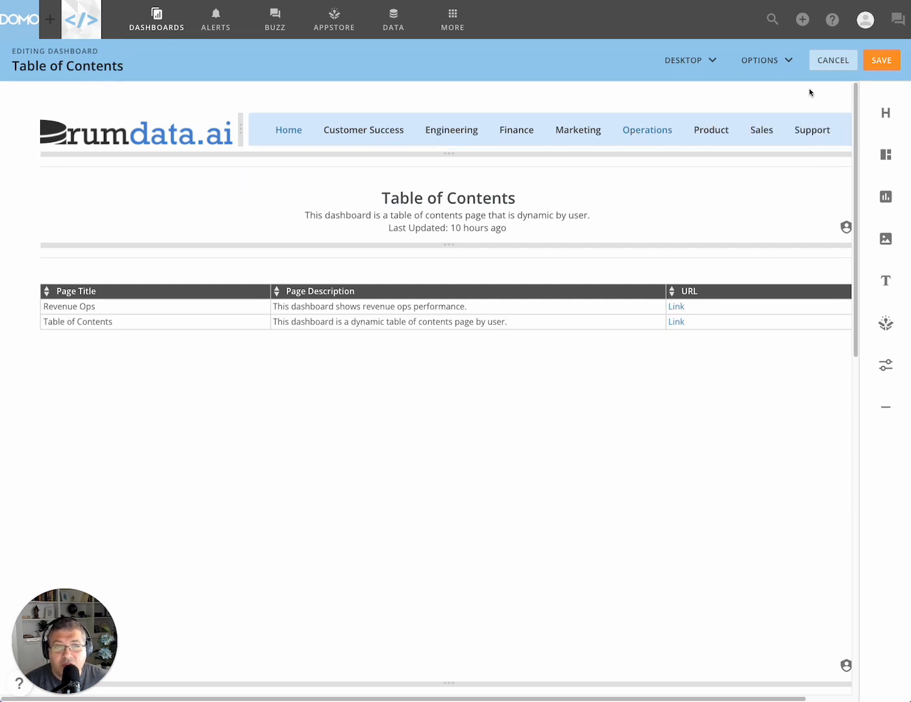
{"action": "left_click", "coordinate": [833, 62]}
Follow the Operations link in the dashboard's navigation bar and return through its Home link.
{"action": "left_click", "coordinate": [661, 136]}
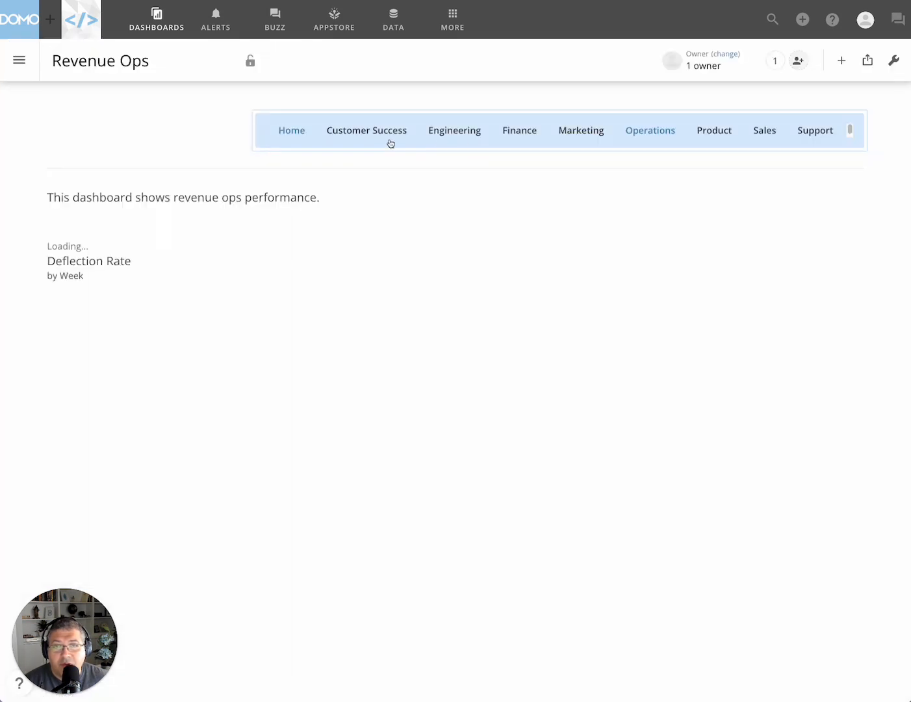
{"action": "left_click", "coordinate": [290, 134]}
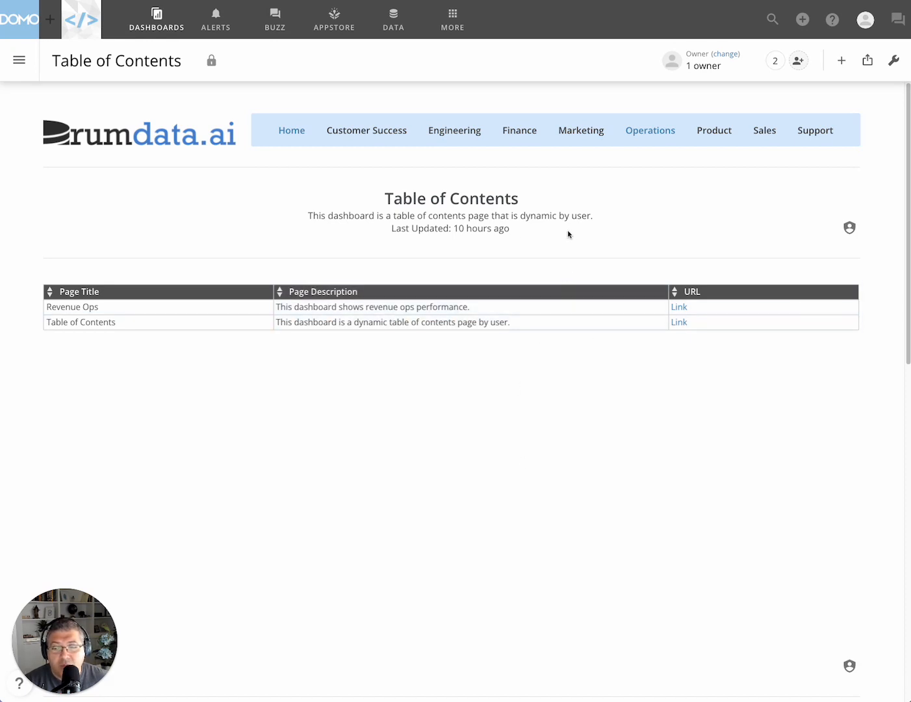
Put the Table of Contents dashboard in edit mode and examine the header card's title and description without changing them.
{"action": "left_click", "coordinate": [893, 60]}
{"action": "left_click", "coordinate": [801, 93]}
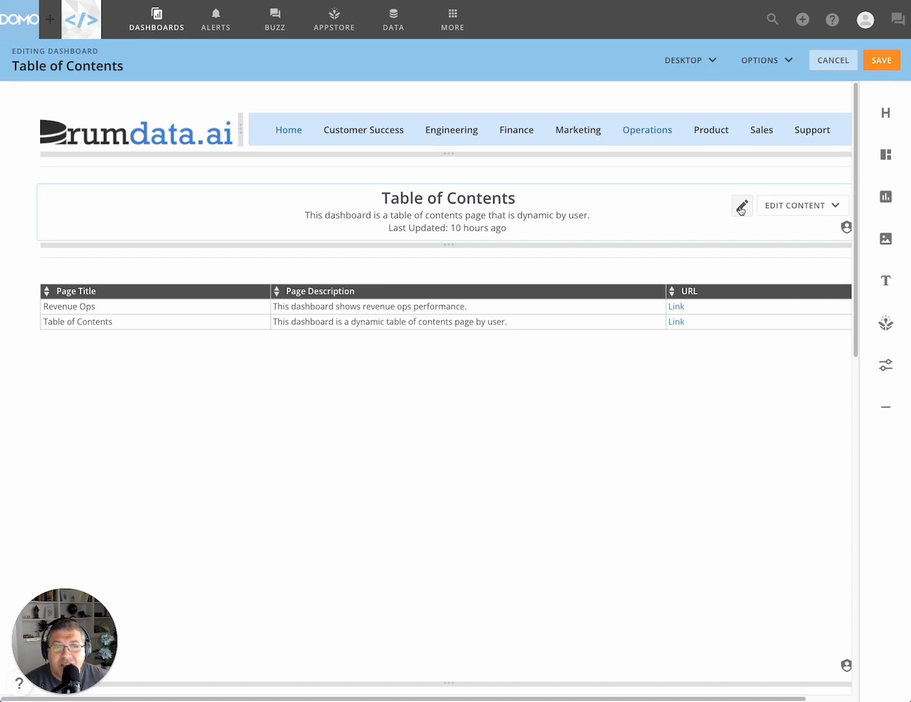
{"action": "left_click", "coordinate": [784, 208]}
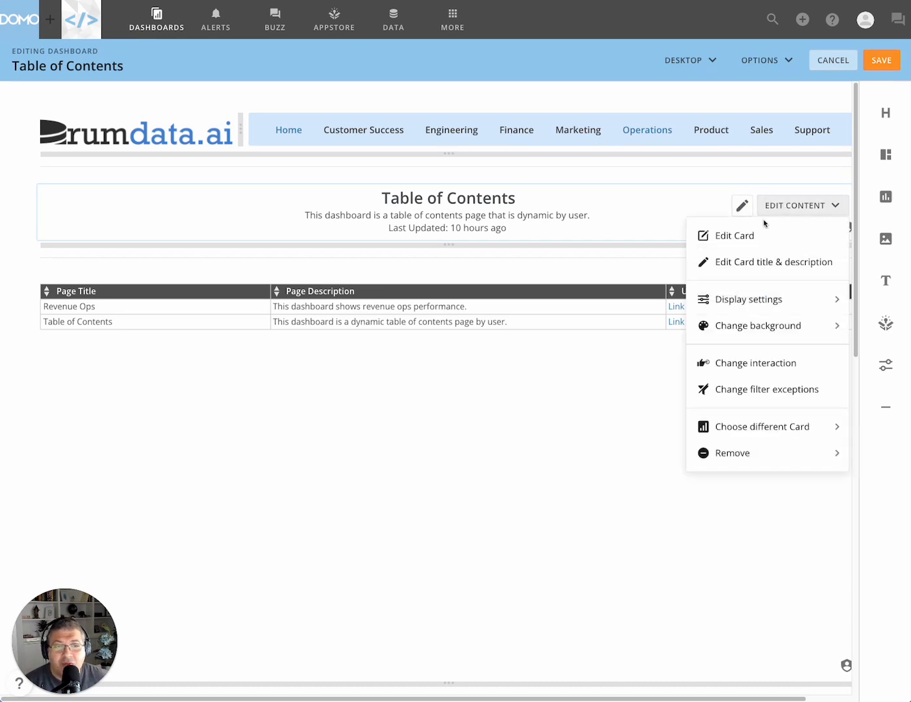
{"action": "left_click", "coordinate": [773, 264]}
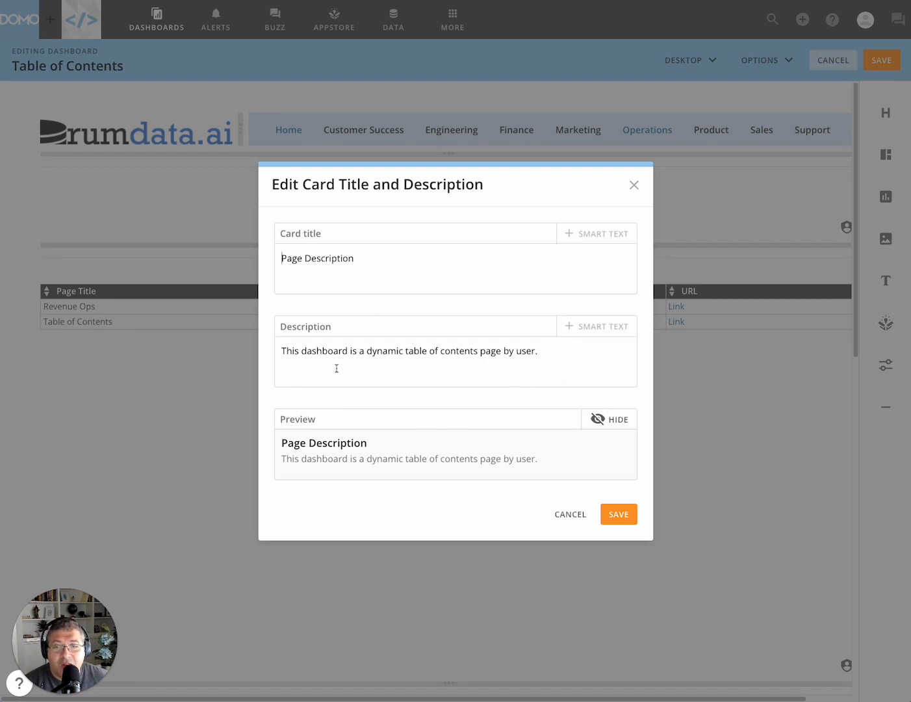
{"action": "left_click", "coordinate": [571, 514]}
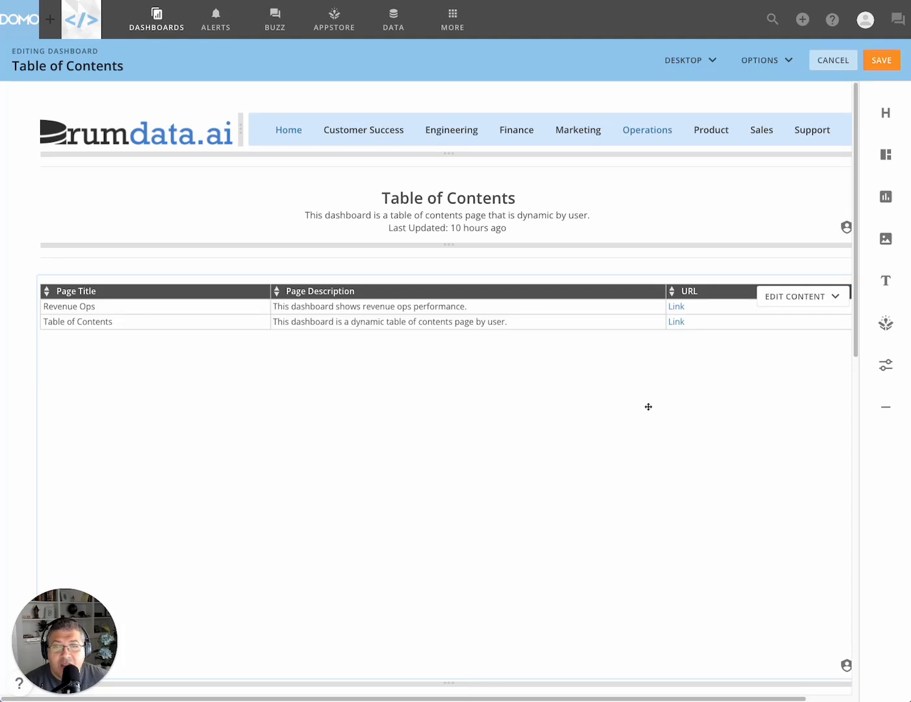
{"action": "left_click", "coordinate": [808, 209]}
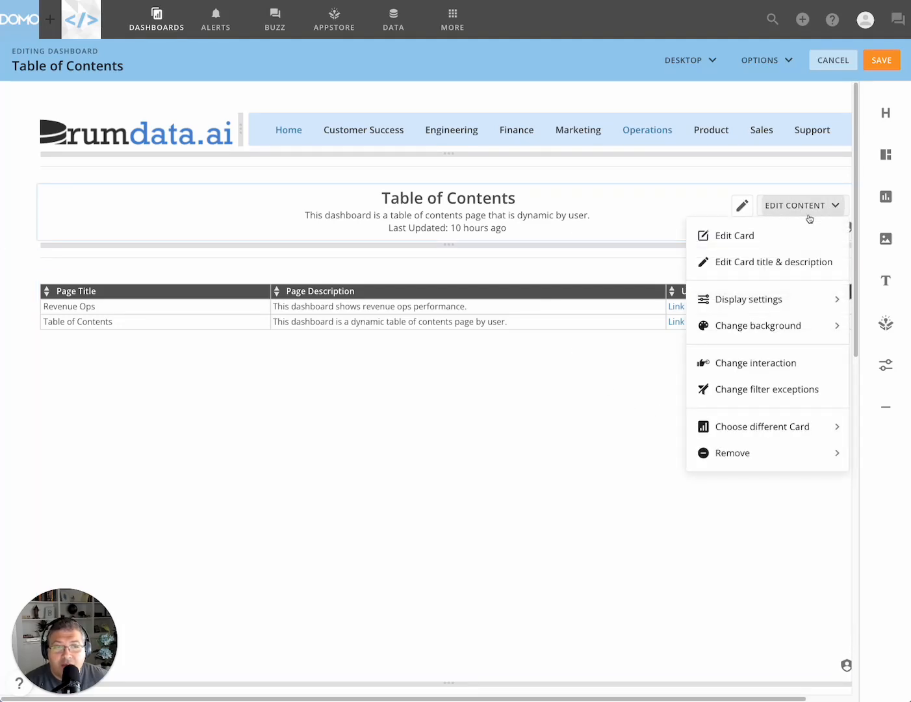
{"action": "left_click", "coordinate": [742, 265]}
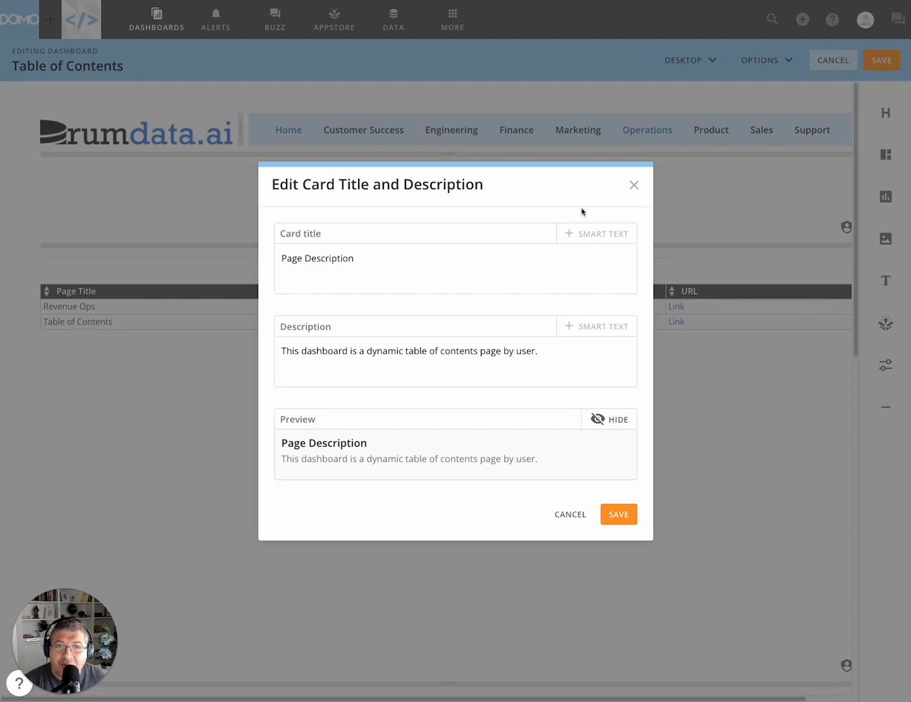
{"action": "left_click", "coordinate": [635, 186]}
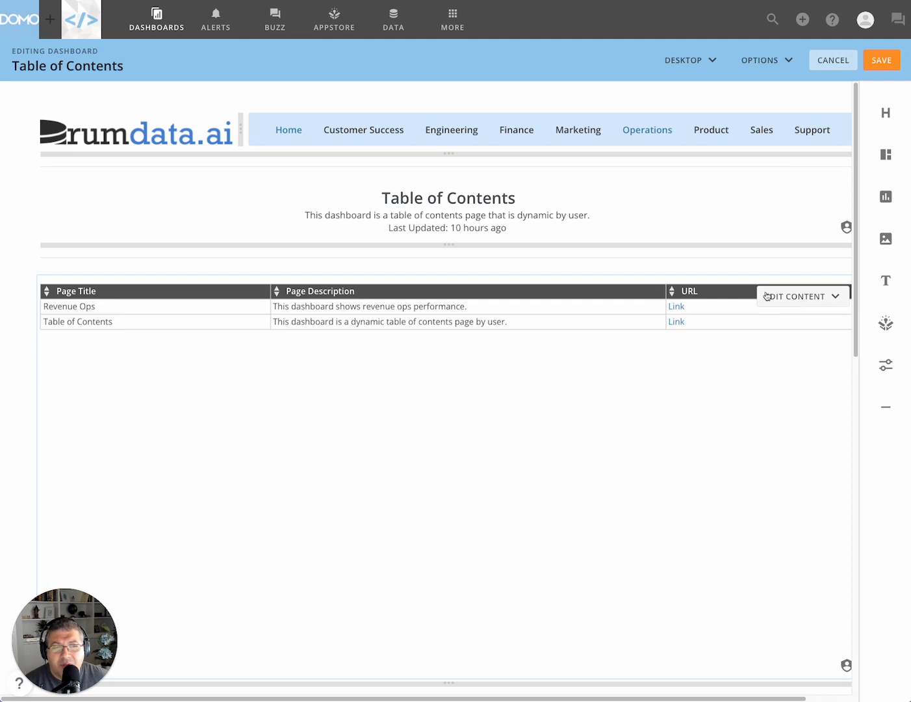
Save the dashboard and open the table card listing page titles, descriptions and URLs for editing.
{"action": "left_click", "coordinate": [811, 297]}
{"action": "left_click", "coordinate": [733, 328]}
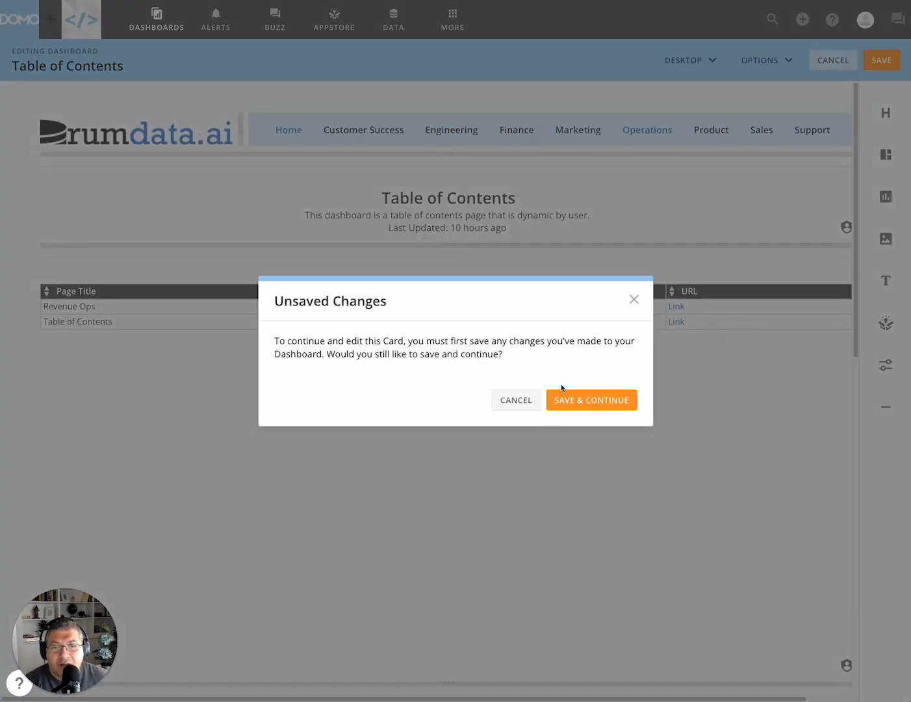
{"action": "left_click", "coordinate": [578, 400]}
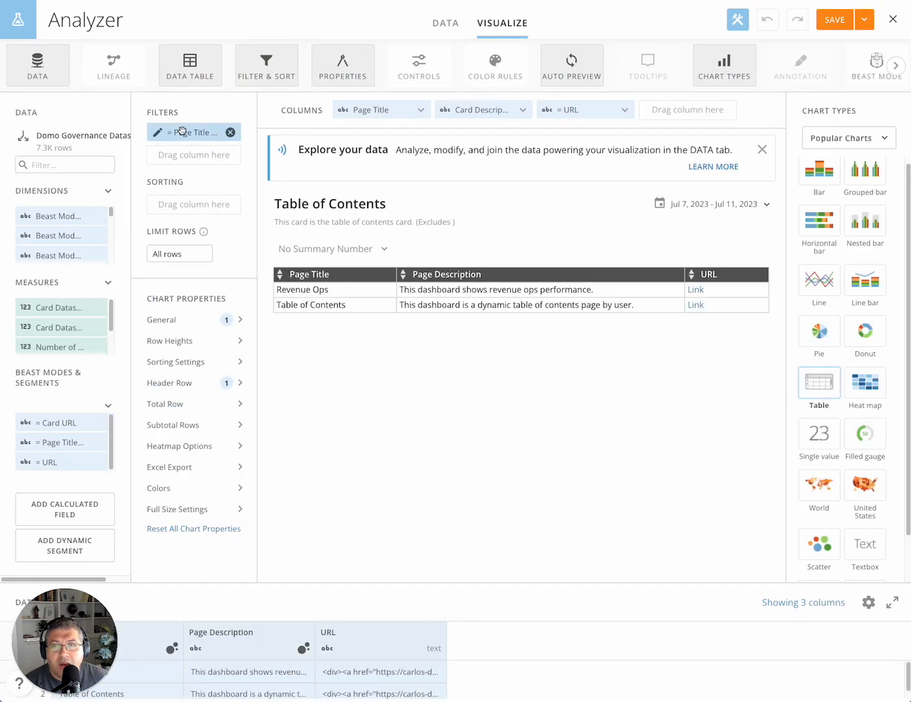
Examine the formulas of the Page Title New and URL calculated fields.
{"action": "left_click", "coordinate": [71, 440]}
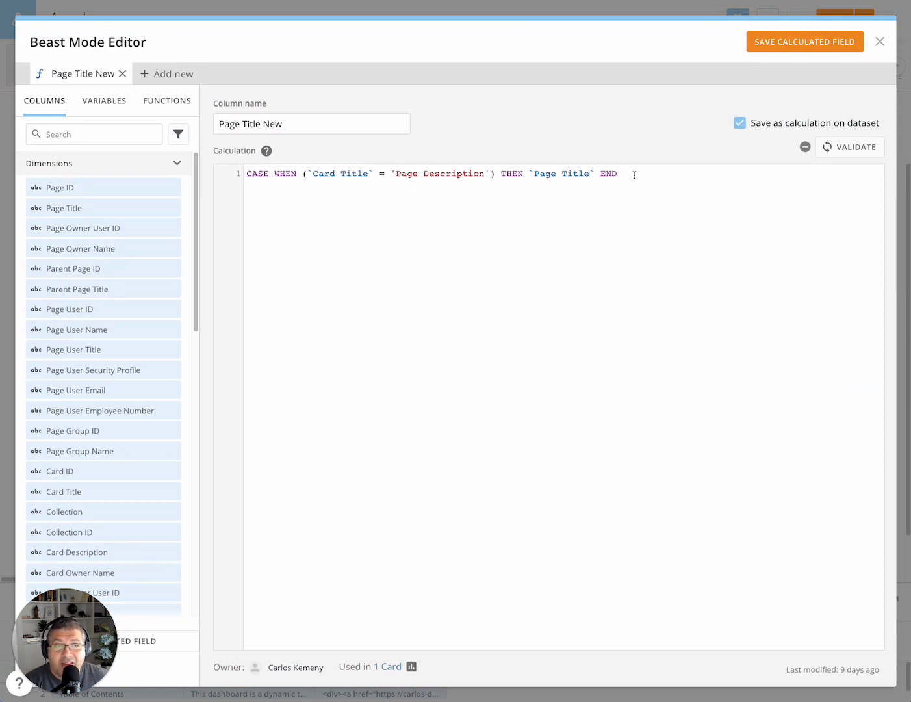
{"action": "left_click", "coordinate": [881, 43]}
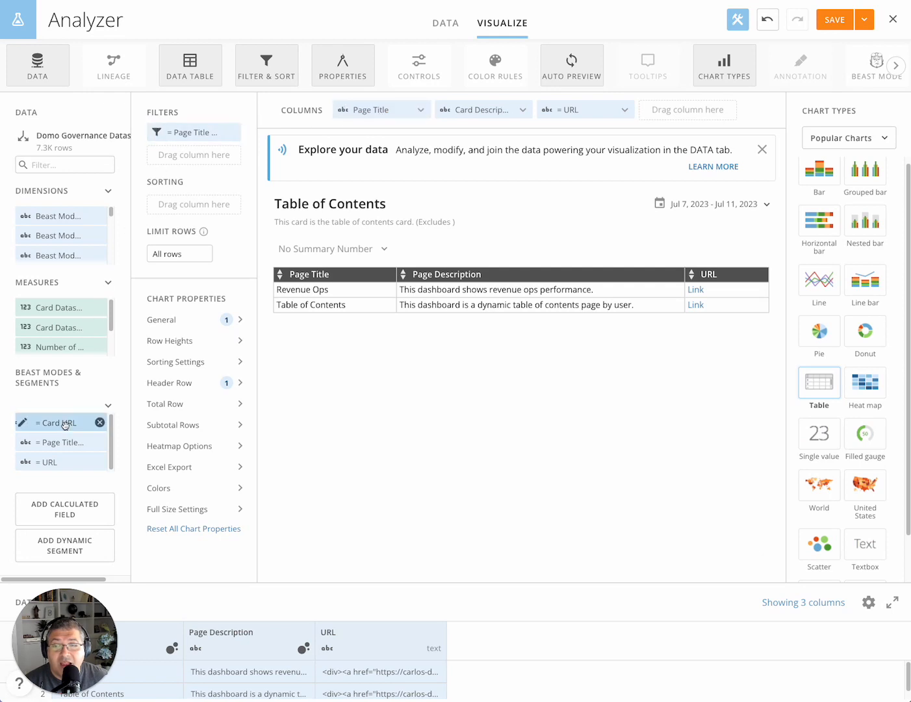
{"action": "left_click", "coordinate": [63, 448]}
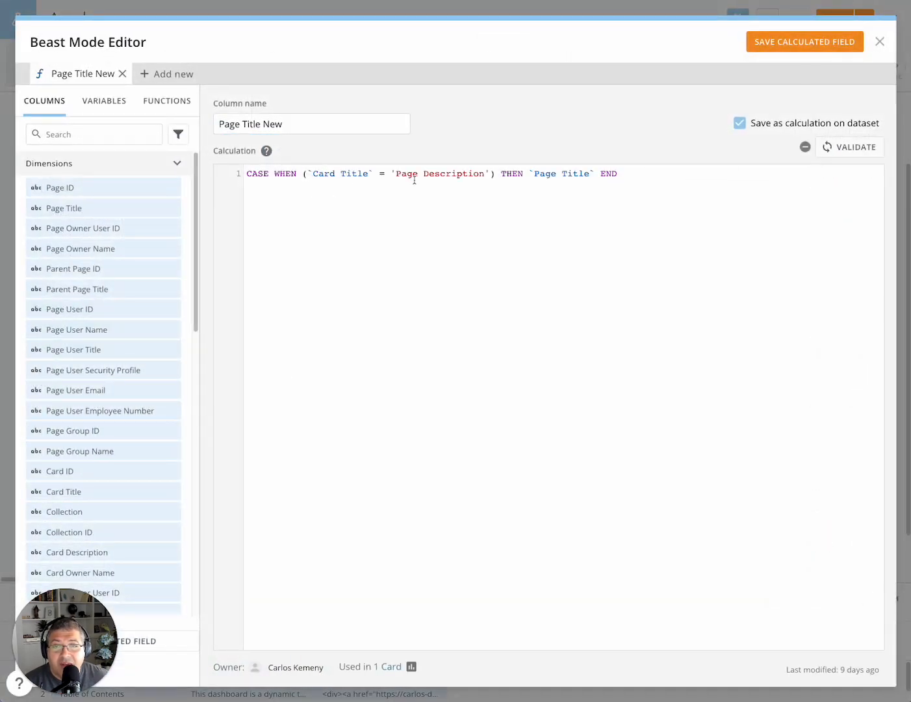
{"action": "left_click", "coordinate": [883, 43]}
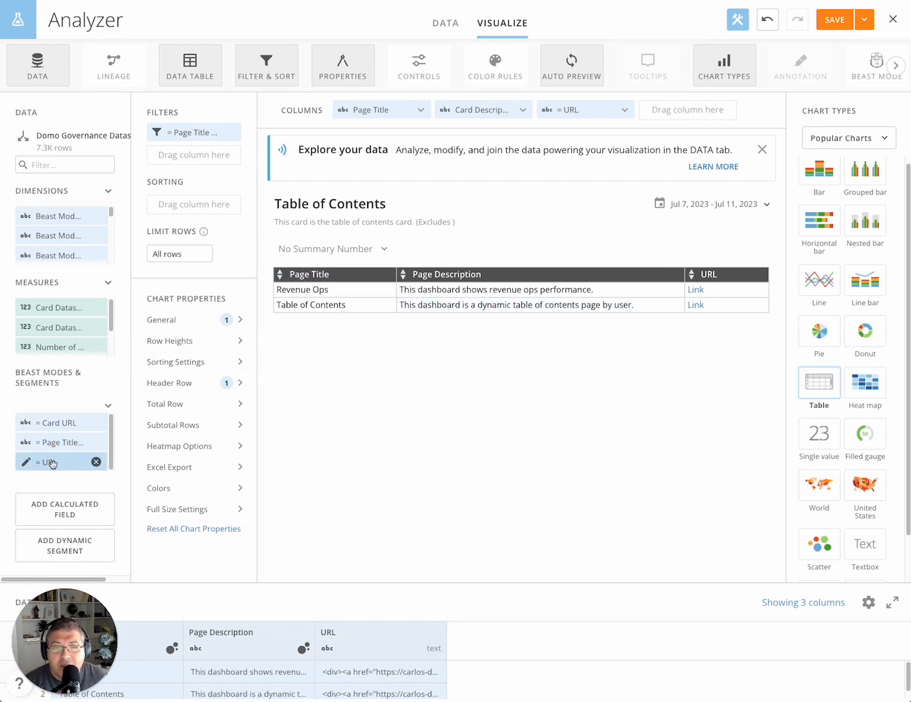
{"action": "left_click", "coordinate": [26, 462]}
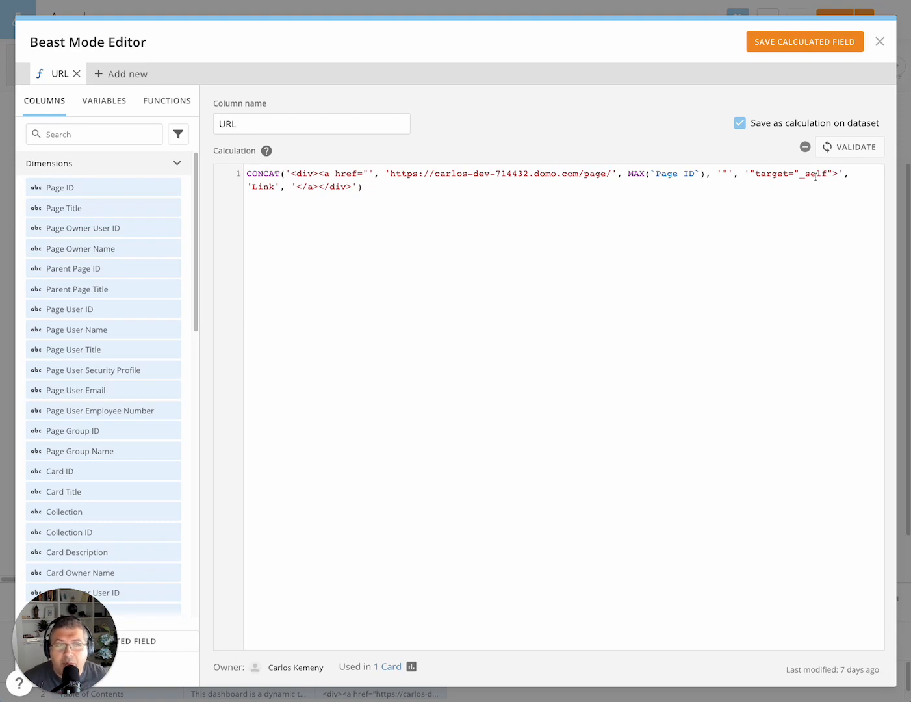
{"action": "left_click", "coordinate": [881, 41]}
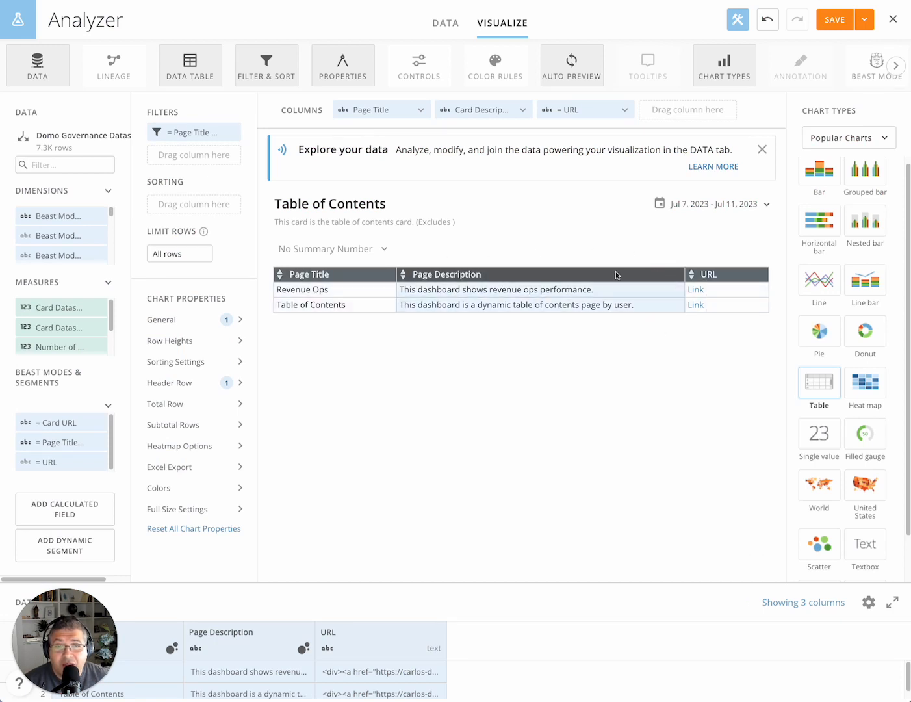
Check the aggregation and data label of the Card Description column, and leave the card editor.
{"action": "left_click", "coordinate": [479, 110]}
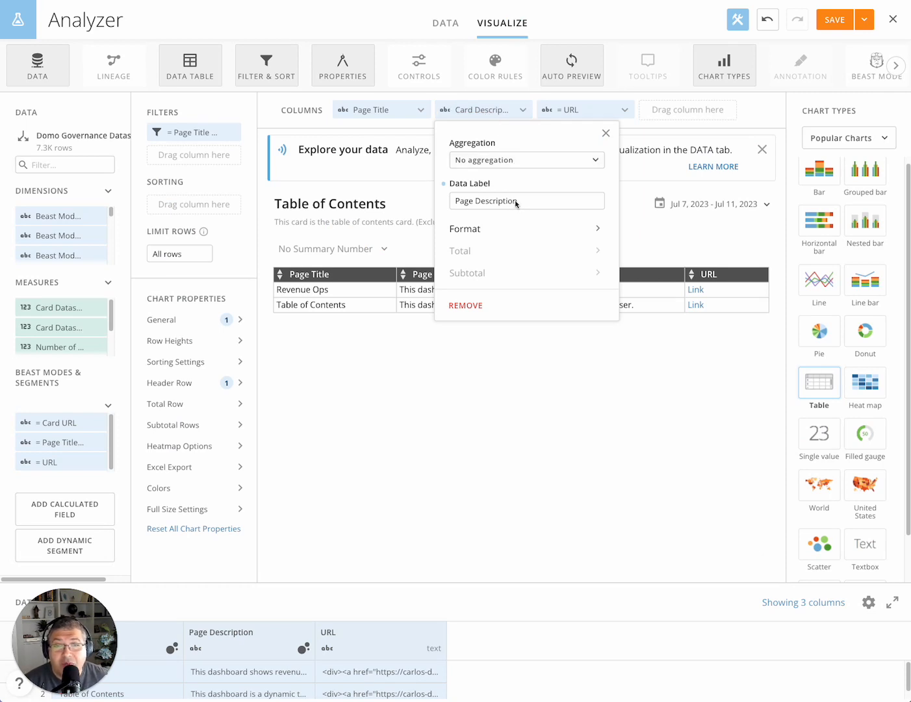
{"action": "left_click", "coordinate": [606, 133]}
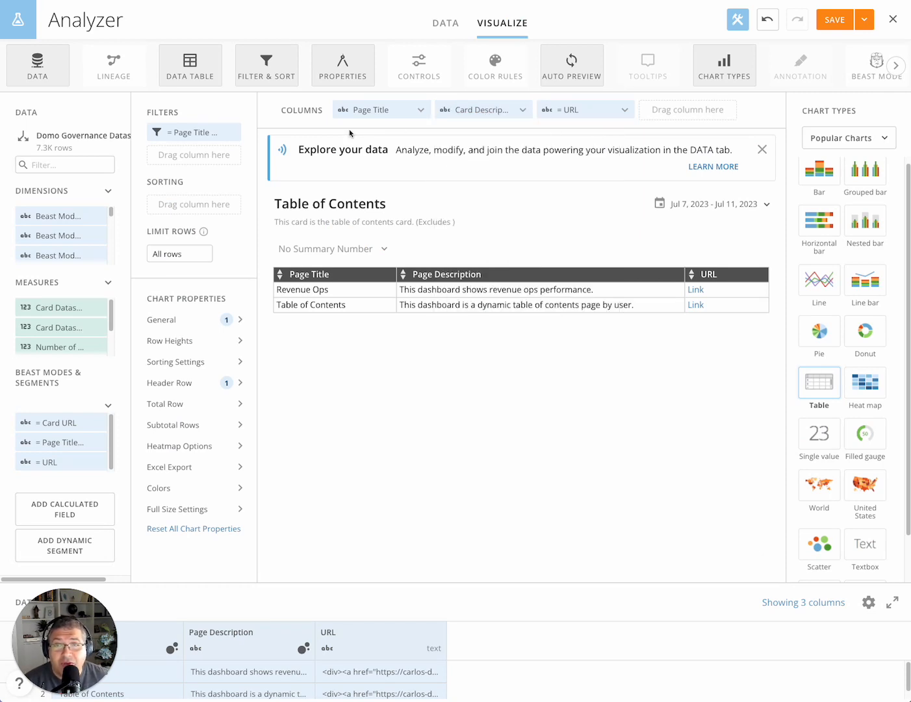
{"action": "left_click", "coordinate": [893, 19]}
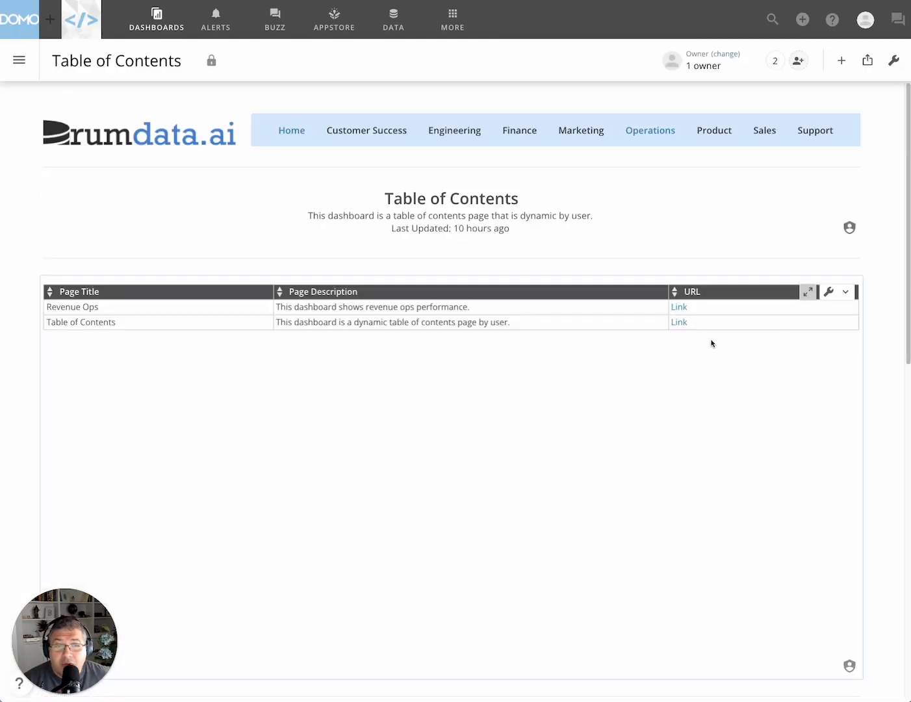
Test the table's Revenue Ops link, return to the home dashboard, and look over the Visuals table below.
{"action": "left_click", "coordinate": [680, 309]}
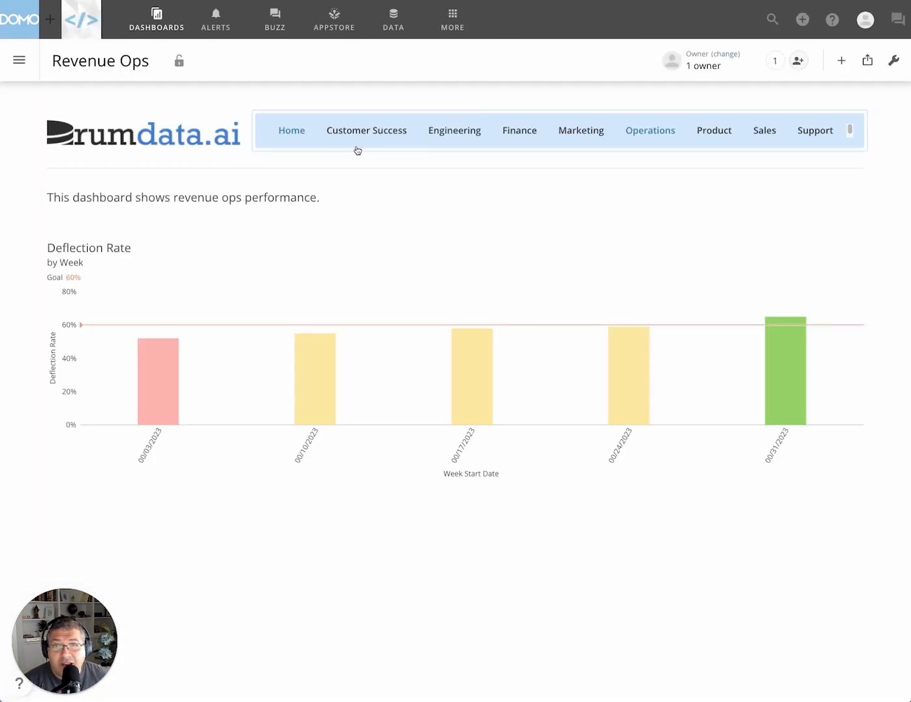
{"action": "left_click", "coordinate": [282, 136]}
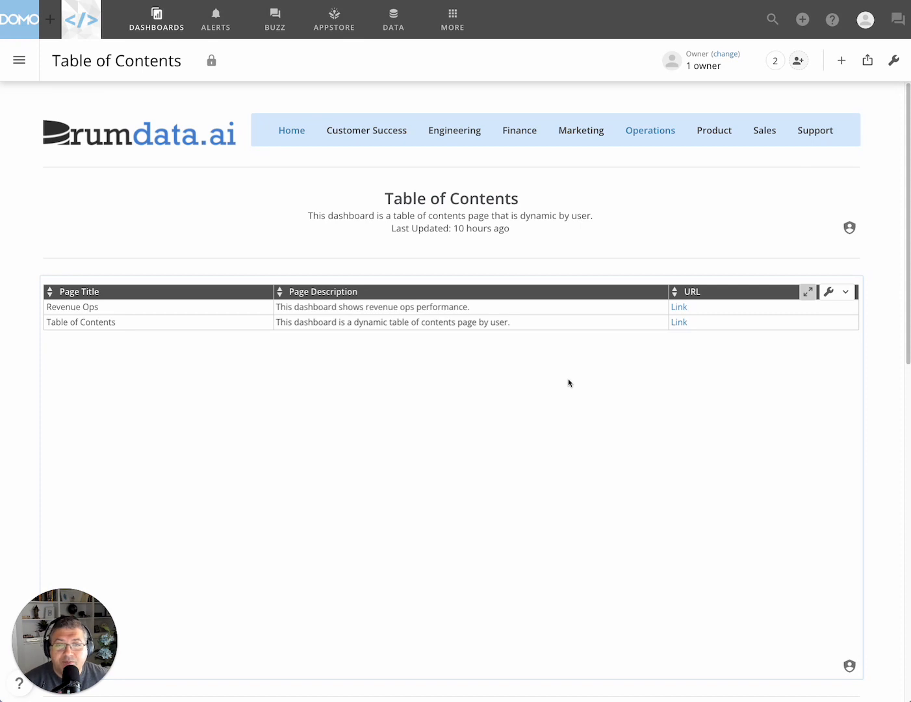
{"action": "scroll", "coordinate": [611, 370], "scroll_direction": "down", "scroll_amount": 2}
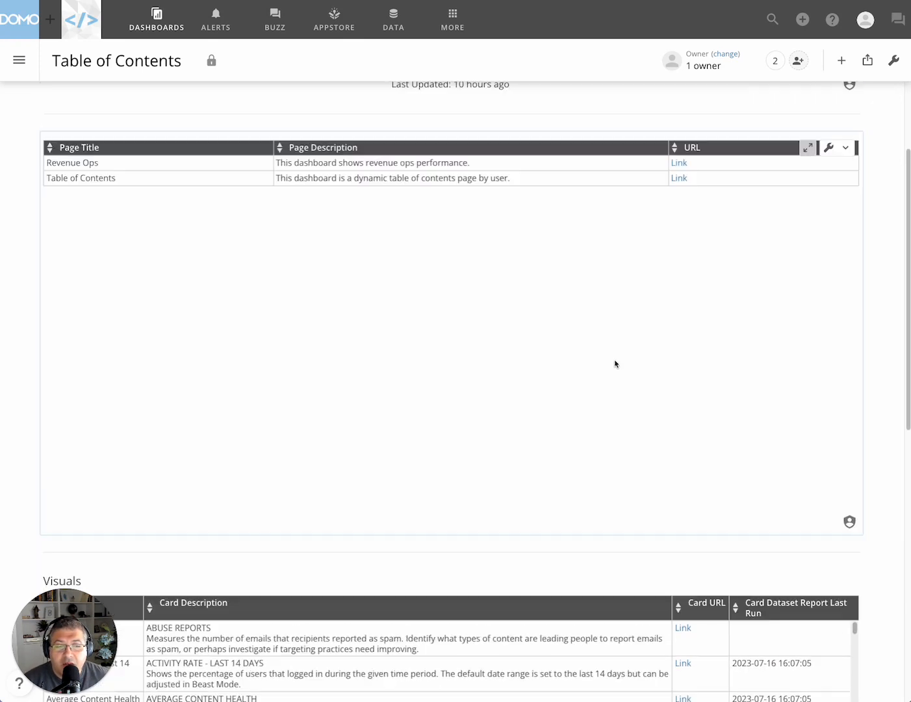
{"action": "scroll", "coordinate": [615, 365], "scroll_direction": "up", "scroll_amount": 3}
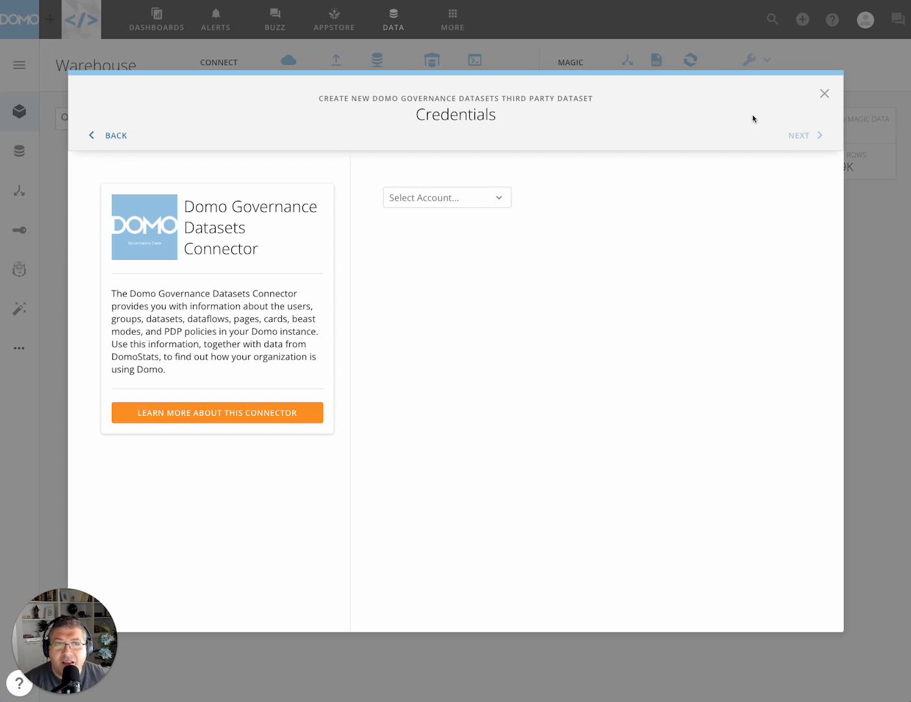
Start a new dataset by searching connectors for "gover", choosing the Domo Governance Datasets Connector and opening its account selection.
{"action": "left_click", "coordinate": [824, 93]}
{"action": "left_click", "coordinate": [287, 73]}
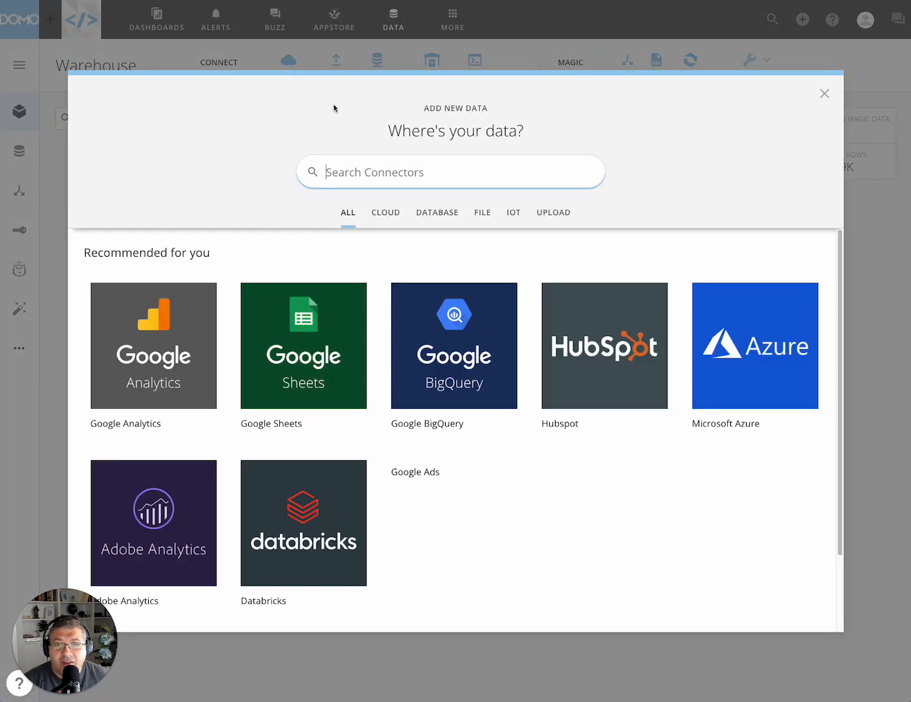
{"action": "type", "text": "over"}
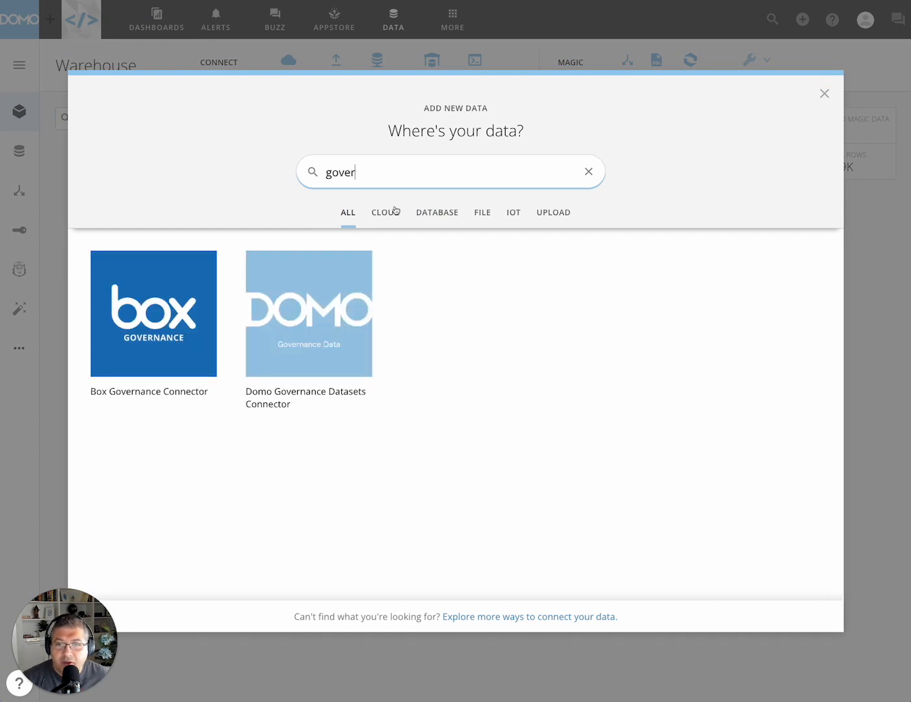
{"action": "left_click", "coordinate": [318, 315]}
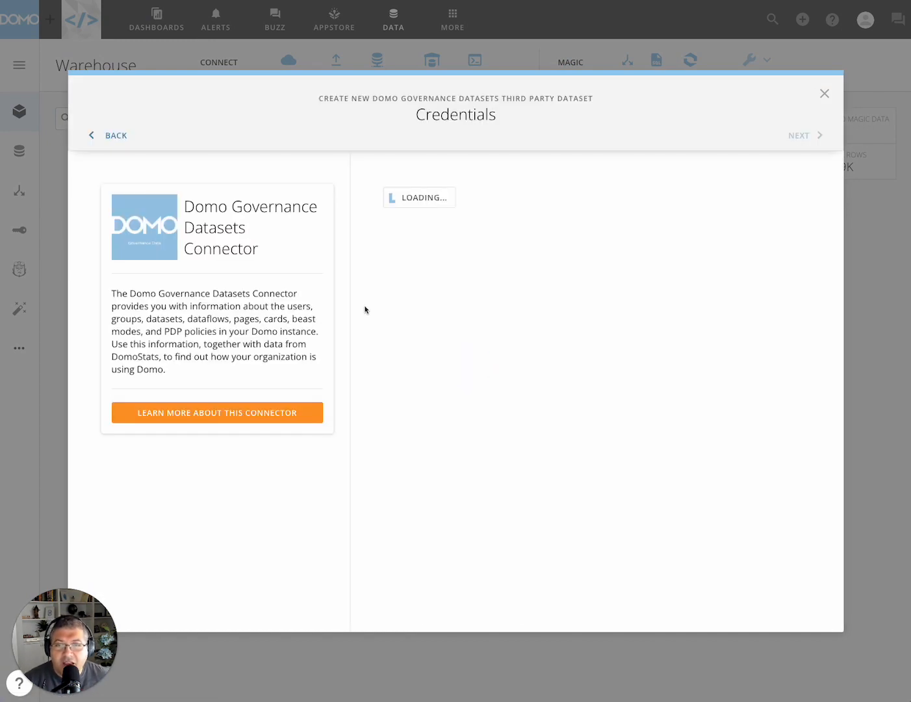
{"action": "left_click", "coordinate": [458, 198]}
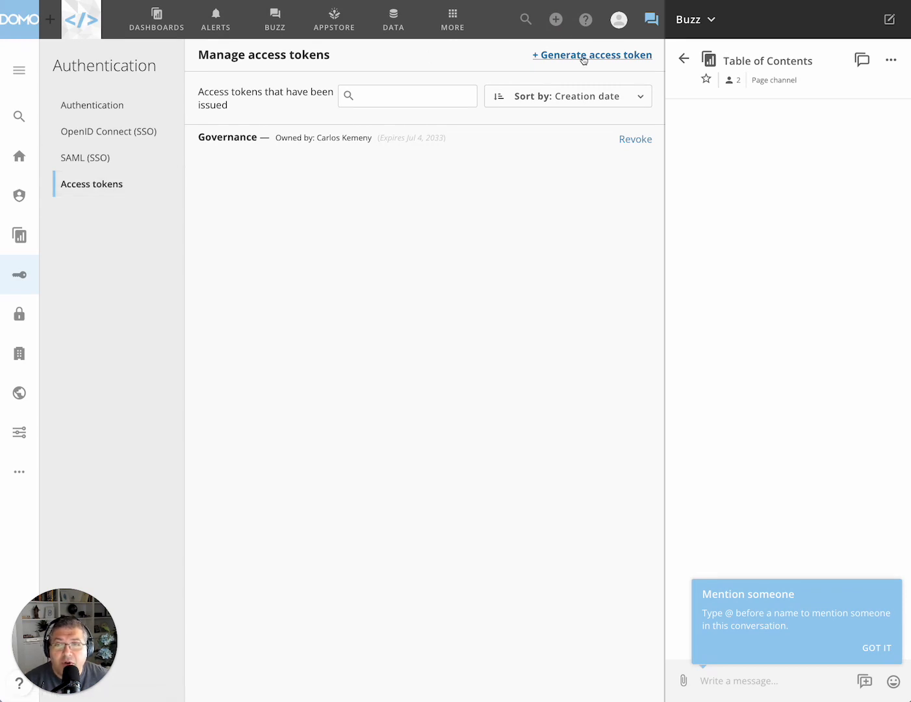
Return to the access tokens page in the admin authentication settings.
{"action": "left_click_drag", "start_coordinate": [581, 57], "coordinate": [416, 305]}
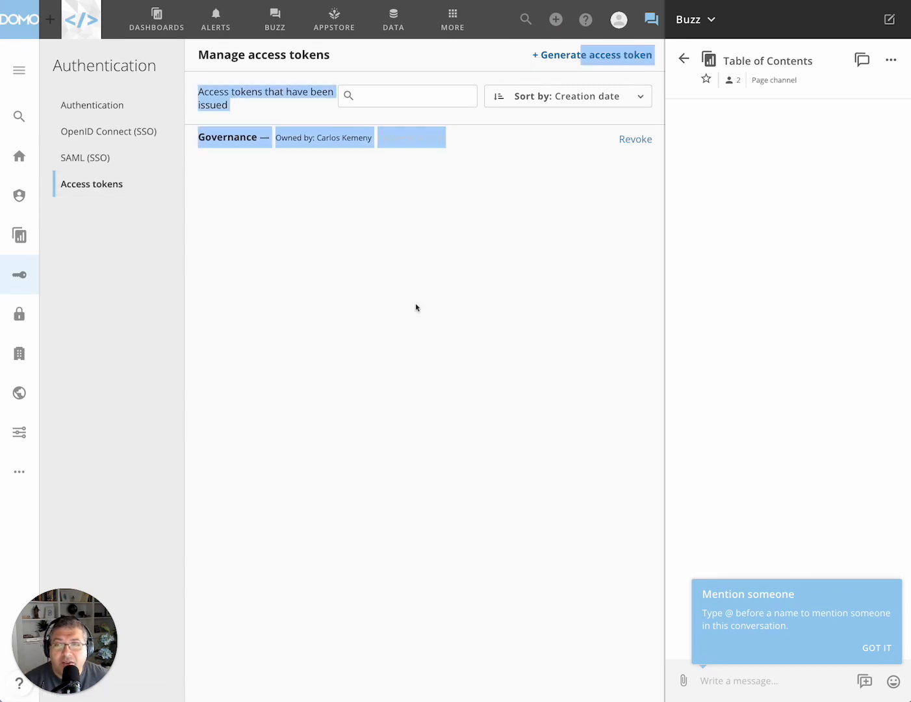
{"action": "left_click", "coordinate": [452, 26]}
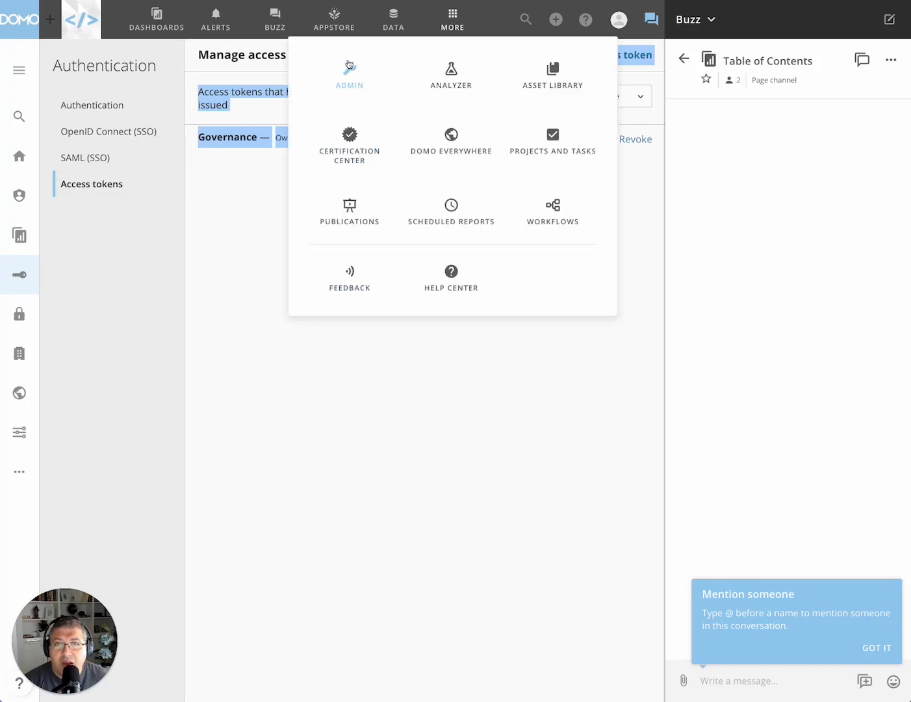
{"action": "left_click", "coordinate": [71, 290]}
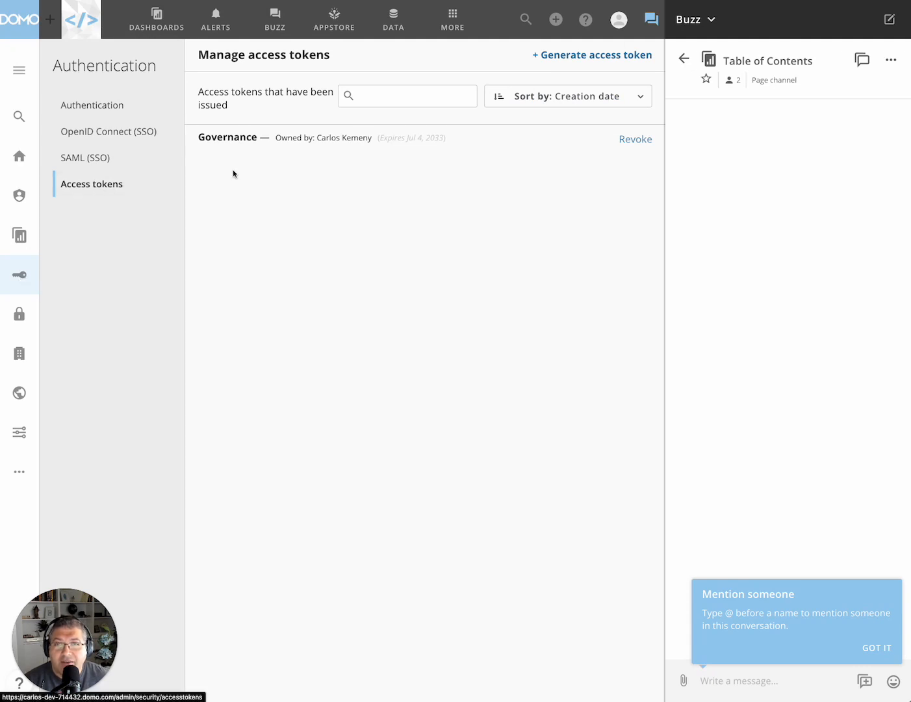
Start a new access token with the description Governance2 and assign the token owner by searching for the user's first name.
{"action": "left_click", "coordinate": [598, 62]}
{"action": "left_click", "coordinate": [243, 101]}
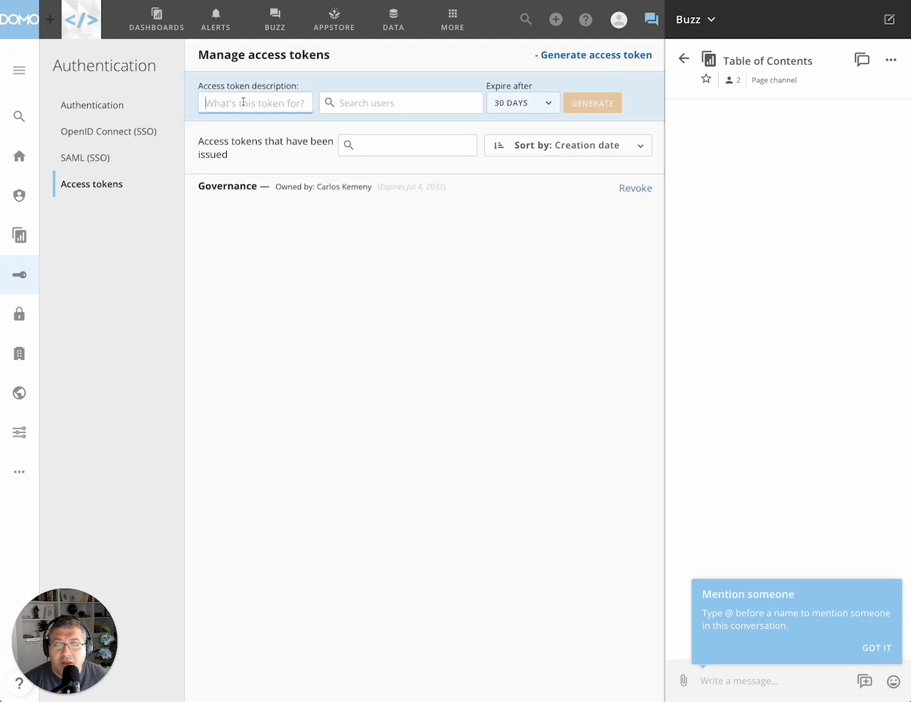
{"action": "type", "text": "Govern"}
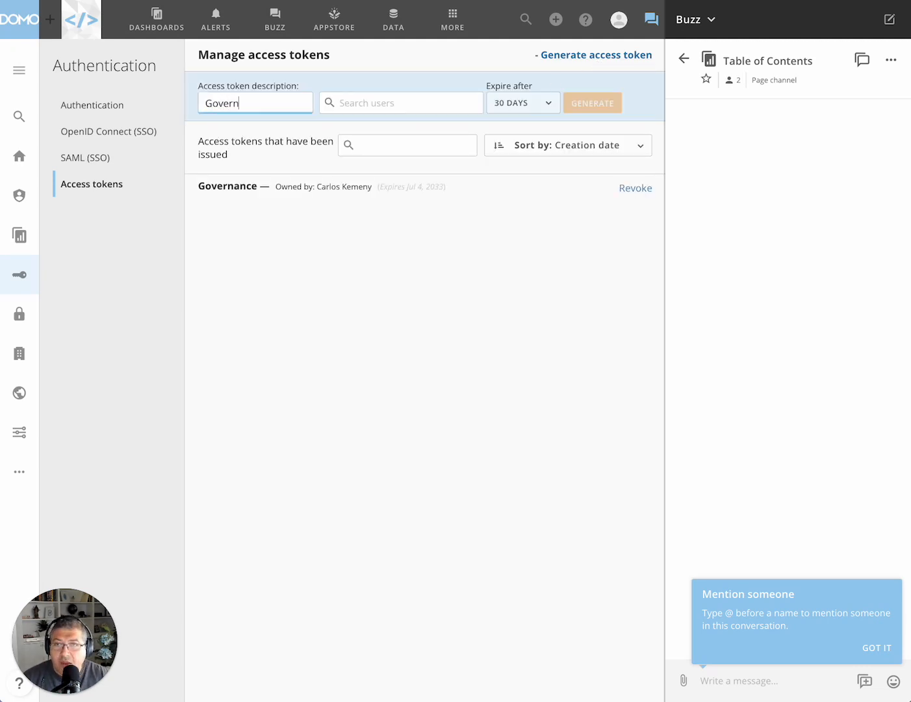
{"action": "type", "text": "ance2"}
{"action": "left_click", "coordinate": [363, 104]}
{"action": "type", "text": "ca"}
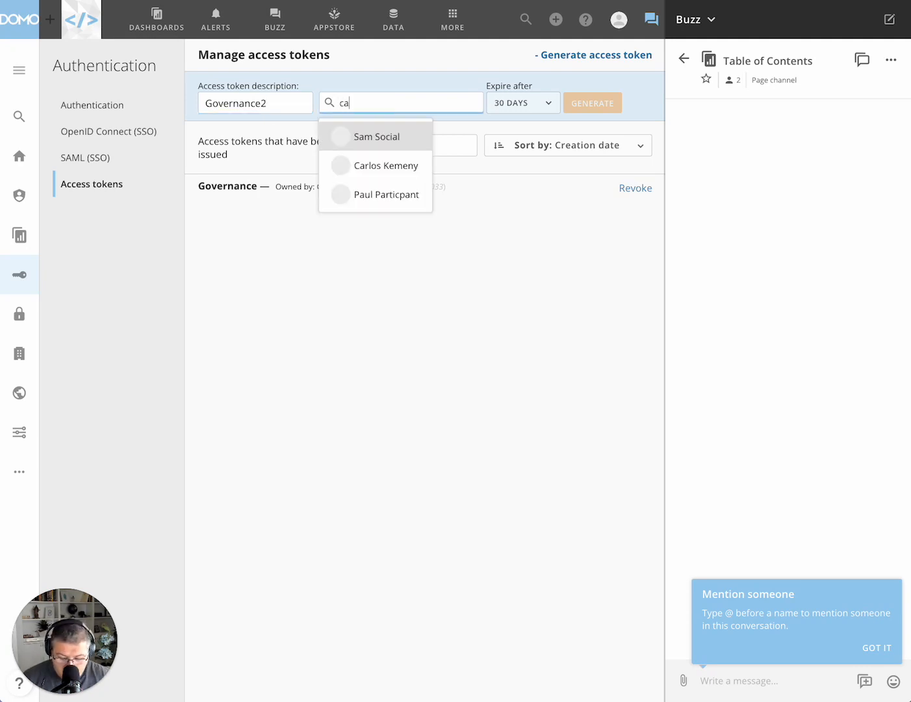
{"action": "type", "text": "rlos"}
{"action": "left_click", "coordinate": [370, 136]}
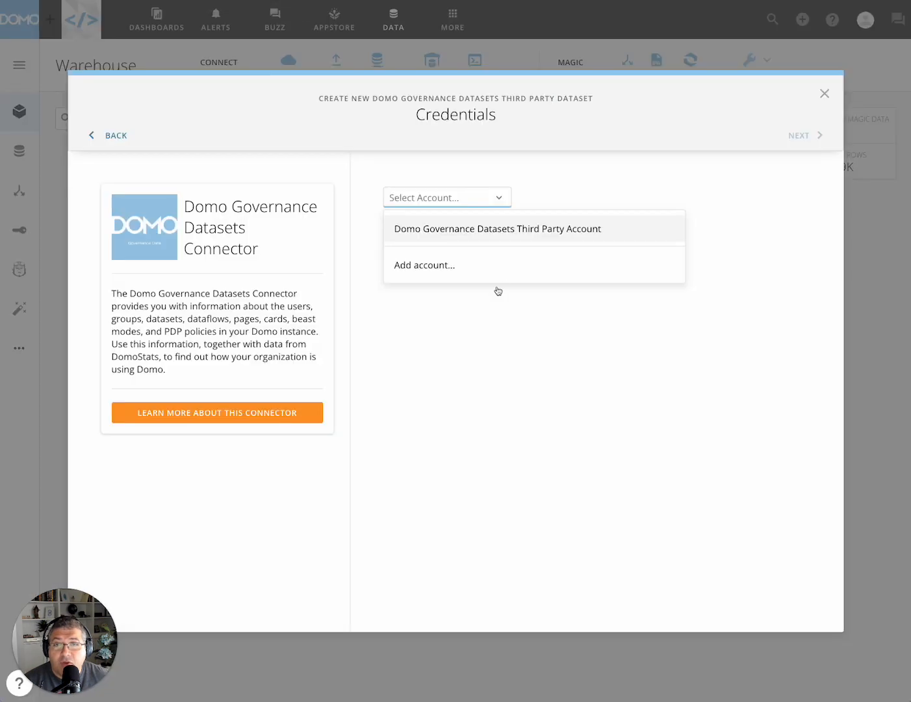
Use the existing Domo Governance Datasets Third Party Account as credentials and choose the Card Fields and Beast Modes report.
{"action": "left_click", "coordinate": [479, 238]}
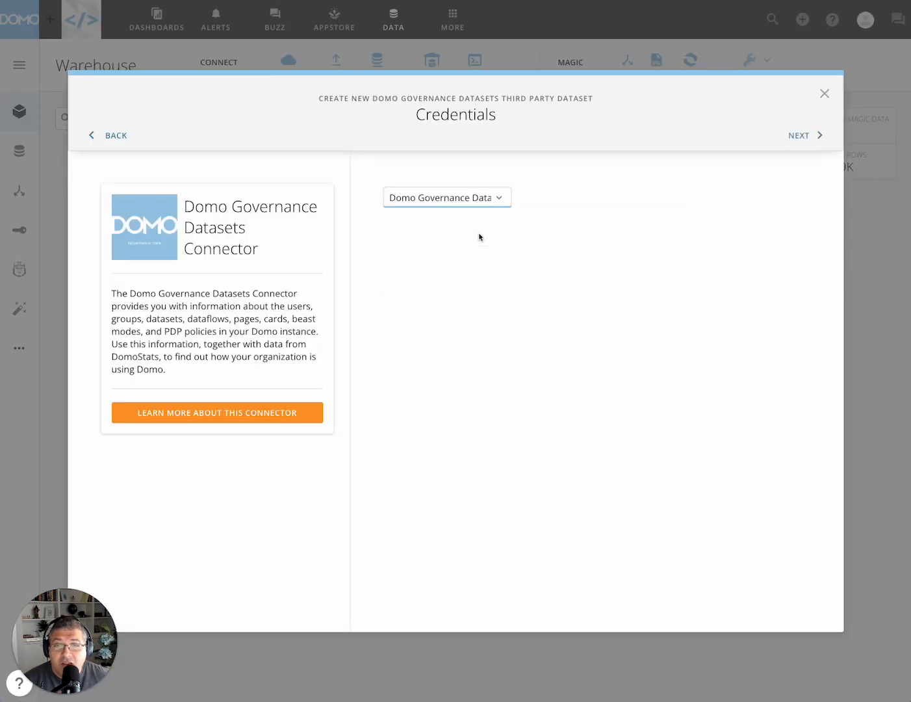
{"action": "left_click", "coordinate": [804, 135]}
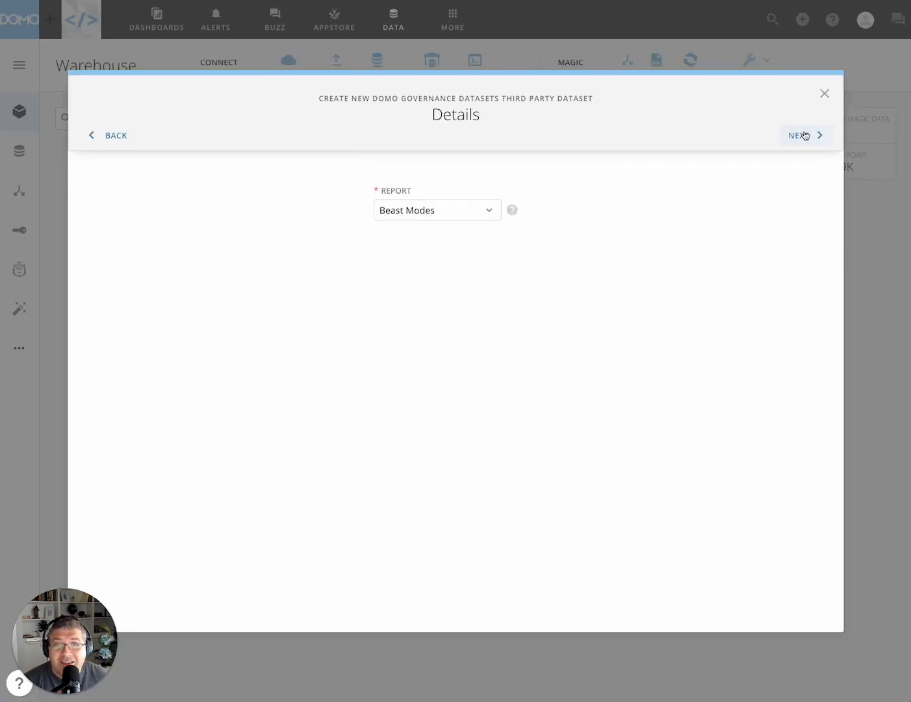
{"action": "left_click", "coordinate": [464, 214]}
{"action": "scroll", "coordinate": [456, 484], "scroll_direction": "down", "scroll_amount": 1}
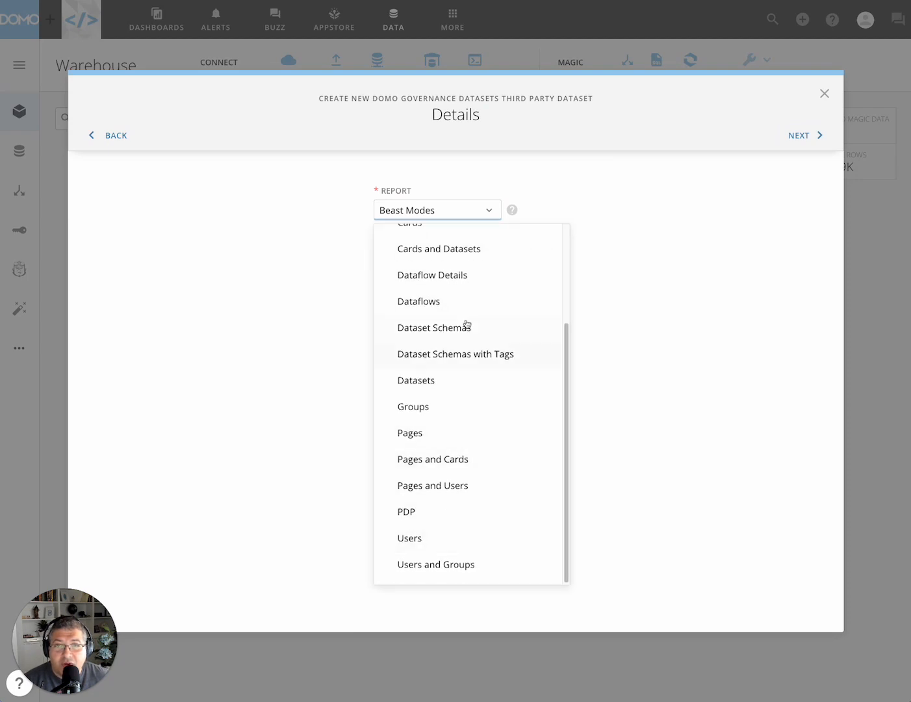
{"action": "scroll", "coordinate": [458, 338], "scroll_direction": "up", "scroll_amount": 3}
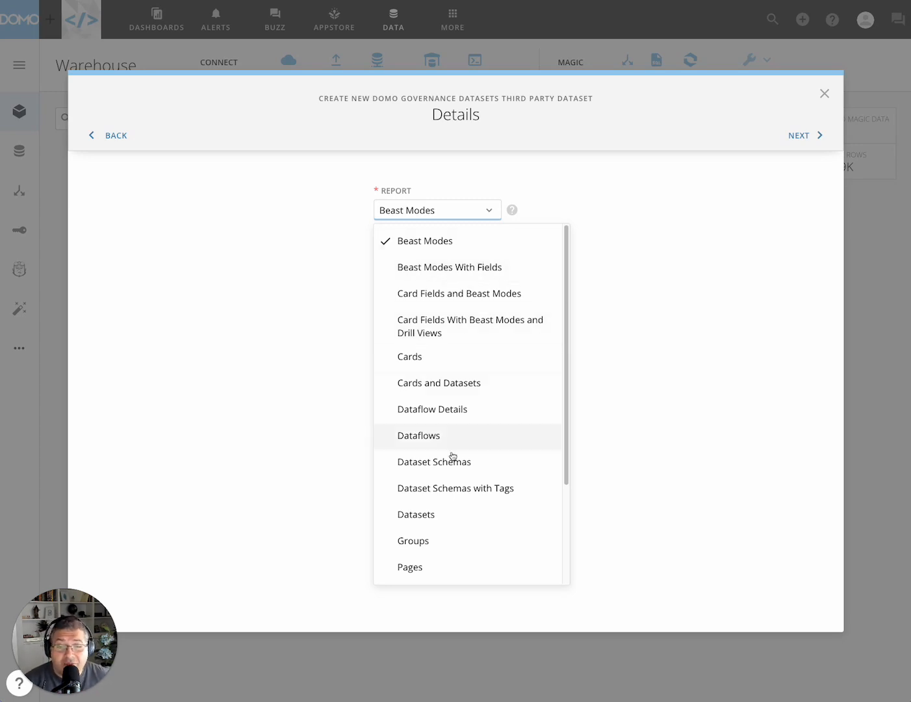
{"action": "scroll", "coordinate": [453, 456], "scroll_direction": "down", "scroll_amount": 2}
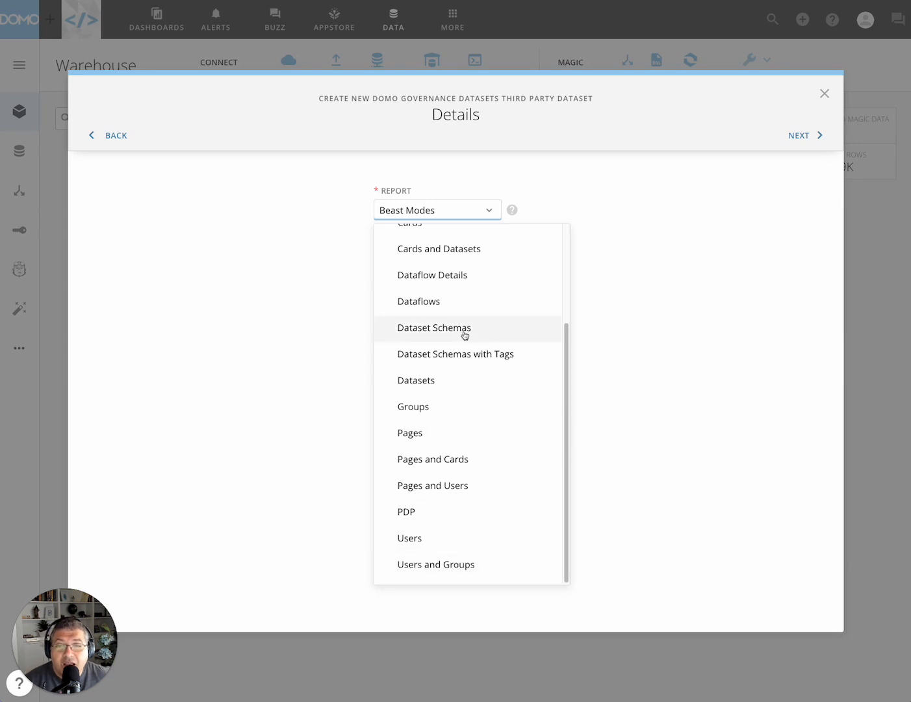
{"action": "scroll", "coordinate": [457, 393], "scroll_direction": "up", "scroll_amount": 1}
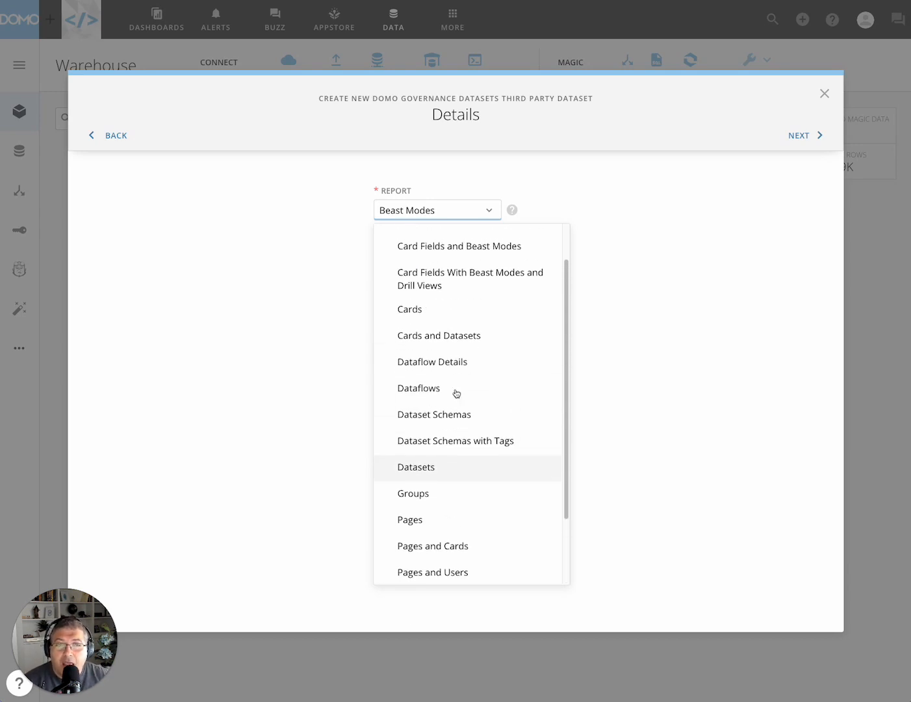
{"action": "left_click", "coordinate": [455, 245]}
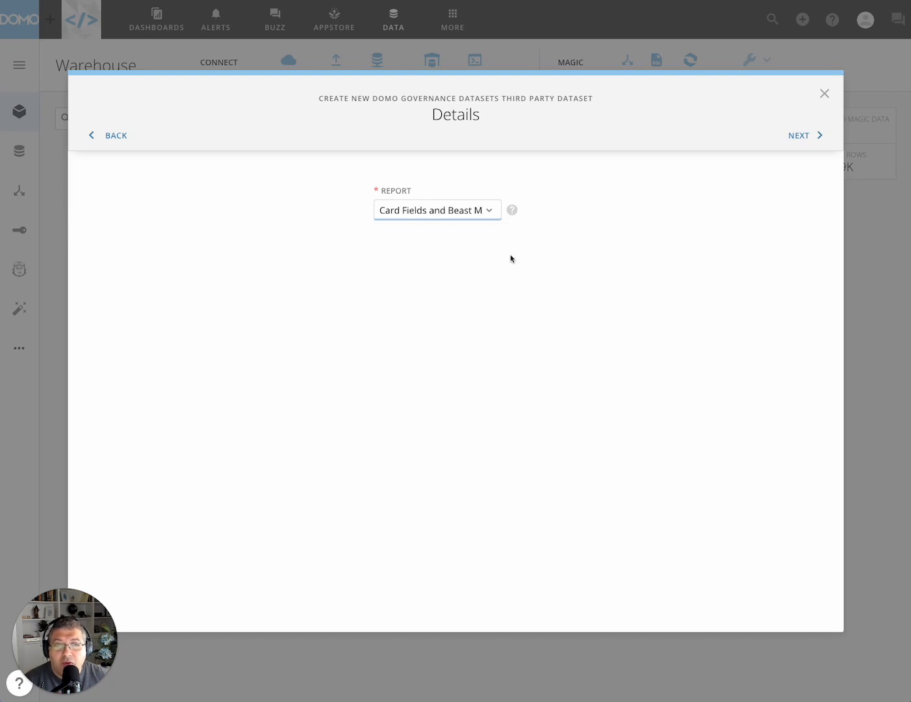
{"action": "left_click", "coordinate": [803, 145]}
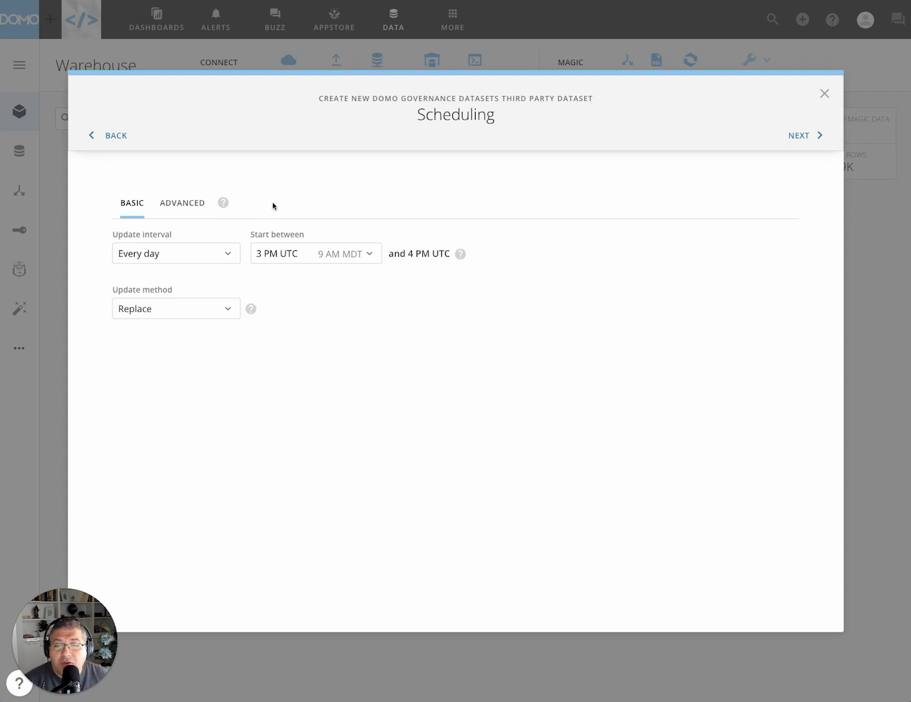
Look at the advanced scheduling options, switch back to the basic schedule and continue to naming the dataset.
{"action": "left_click", "coordinate": [186, 204]}
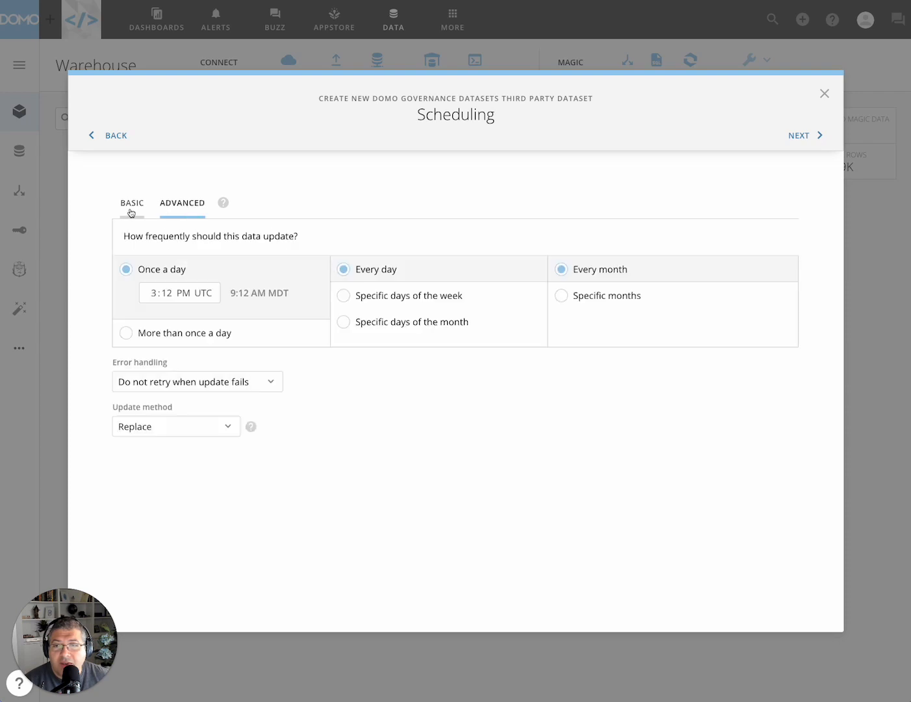
{"action": "left_click", "coordinate": [130, 210]}
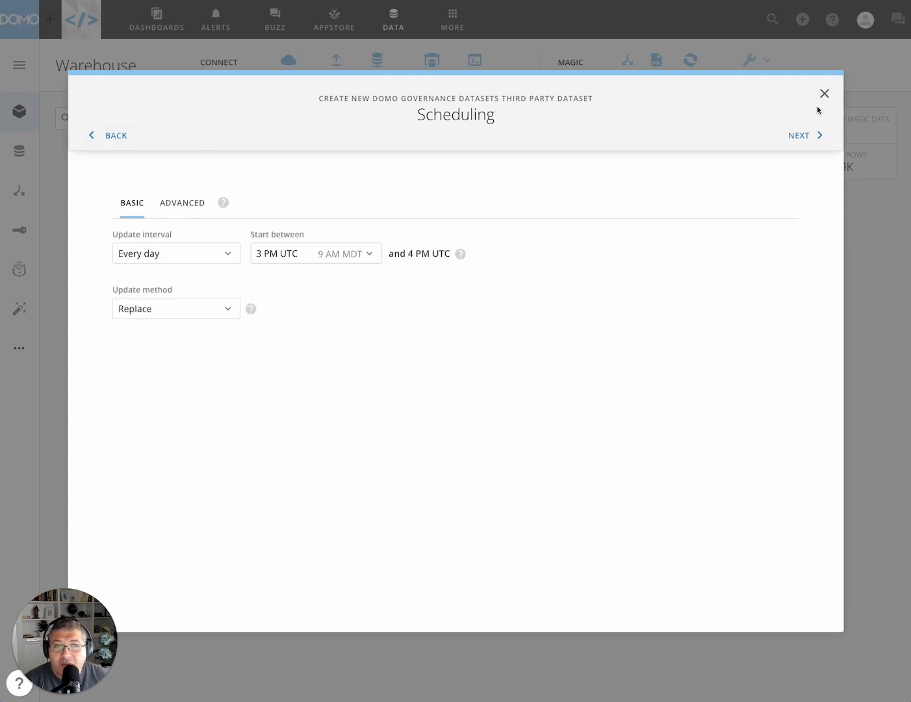
{"action": "left_click", "coordinate": [798, 136]}
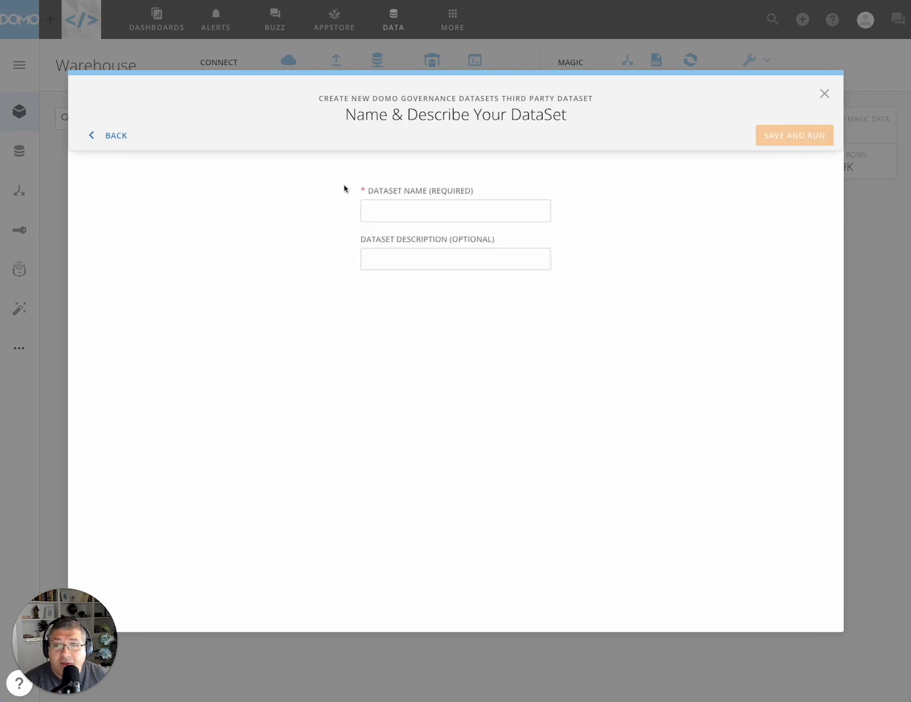
Enter "Governance -" as the dataset name and abandon the new dataset without saving.
{"action": "left_click", "coordinate": [415, 211]}
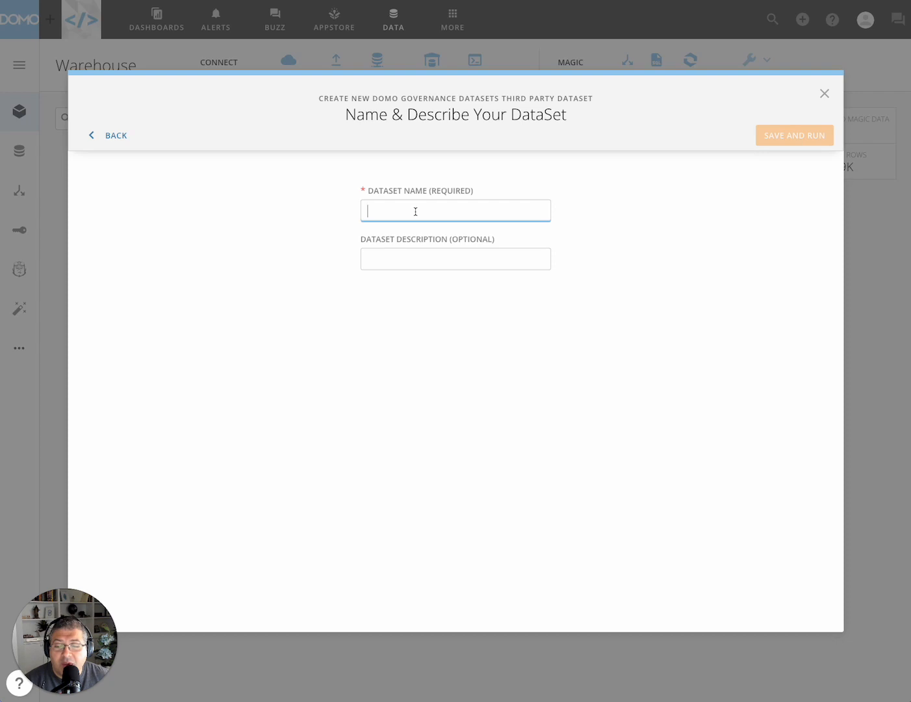
{"action": "type", "text": "Go"}
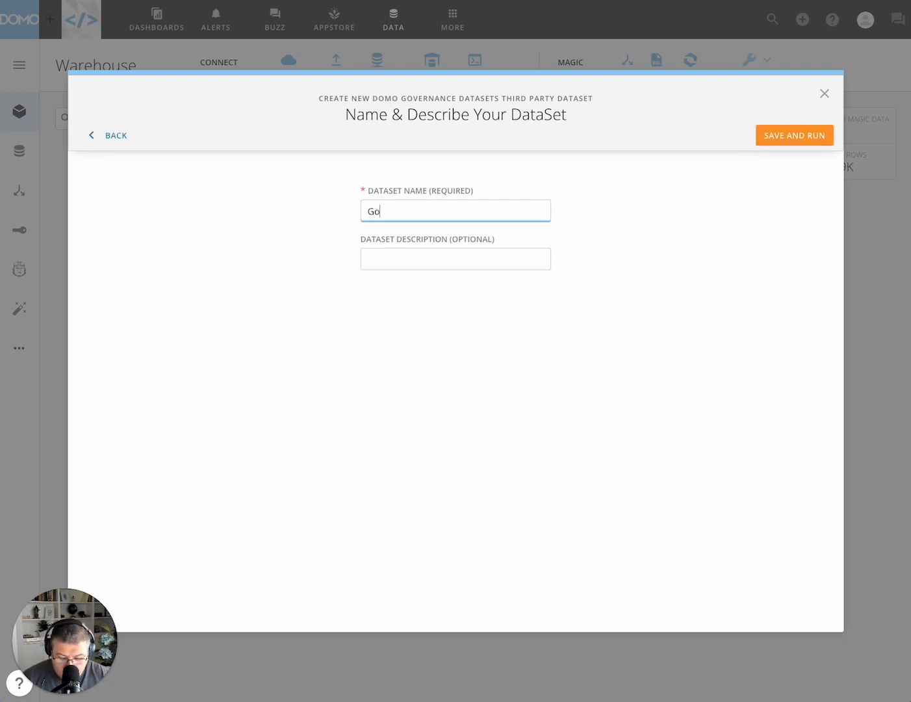
{"action": "type", "text": "vernance -"}
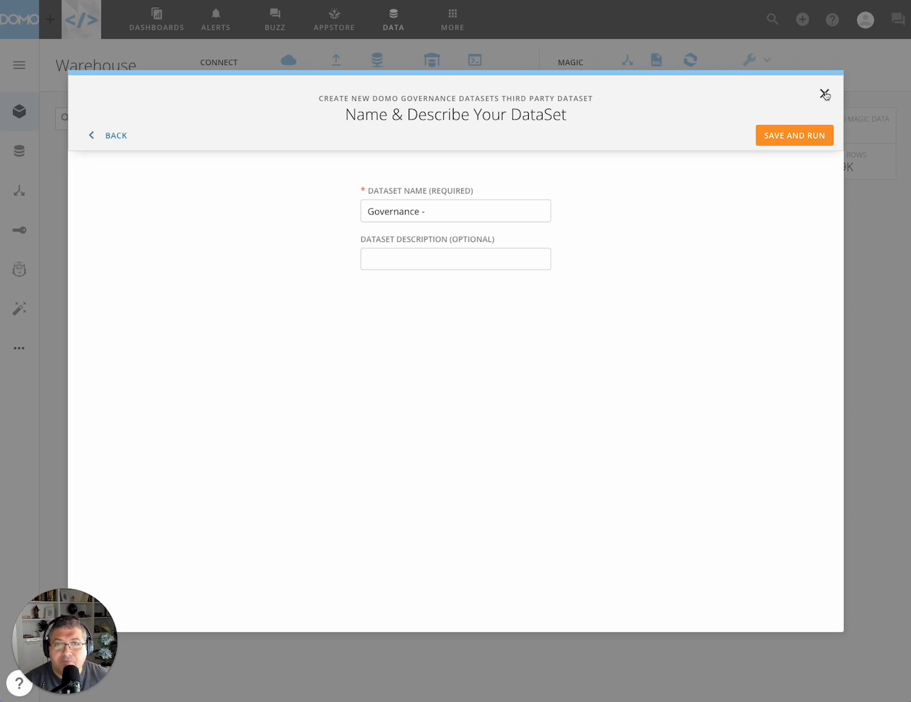
{"action": "left_click", "coordinate": [826, 95]}
{"action": "left_click", "coordinate": [825, 95]}
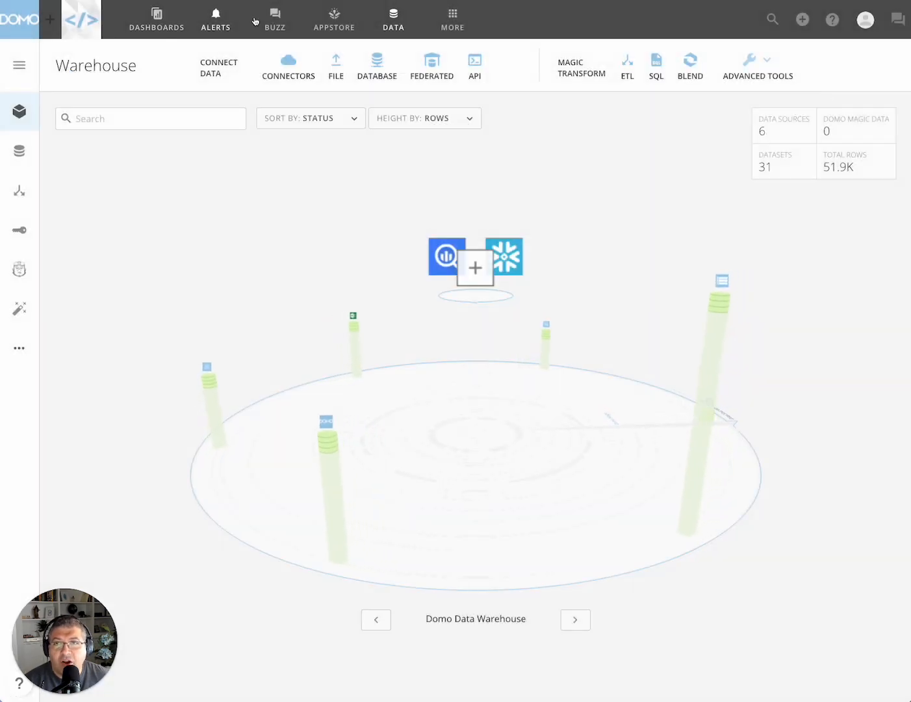
Open the Domo Governance Dataset from the list of all datasets and open its dataflow for editing.
{"action": "left_click", "coordinate": [18, 155]}
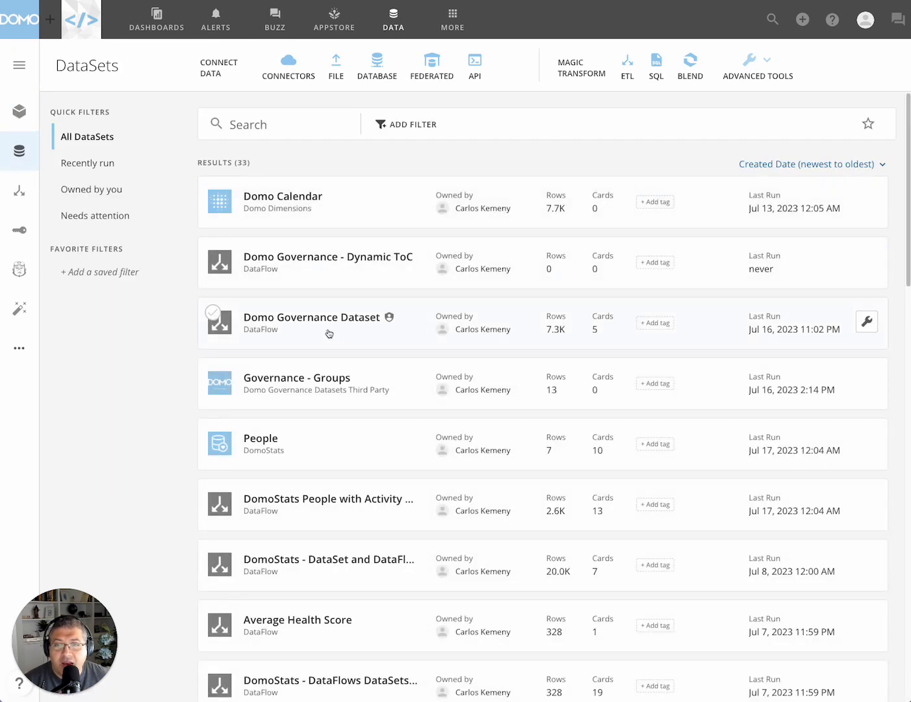
{"action": "left_click", "coordinate": [330, 333]}
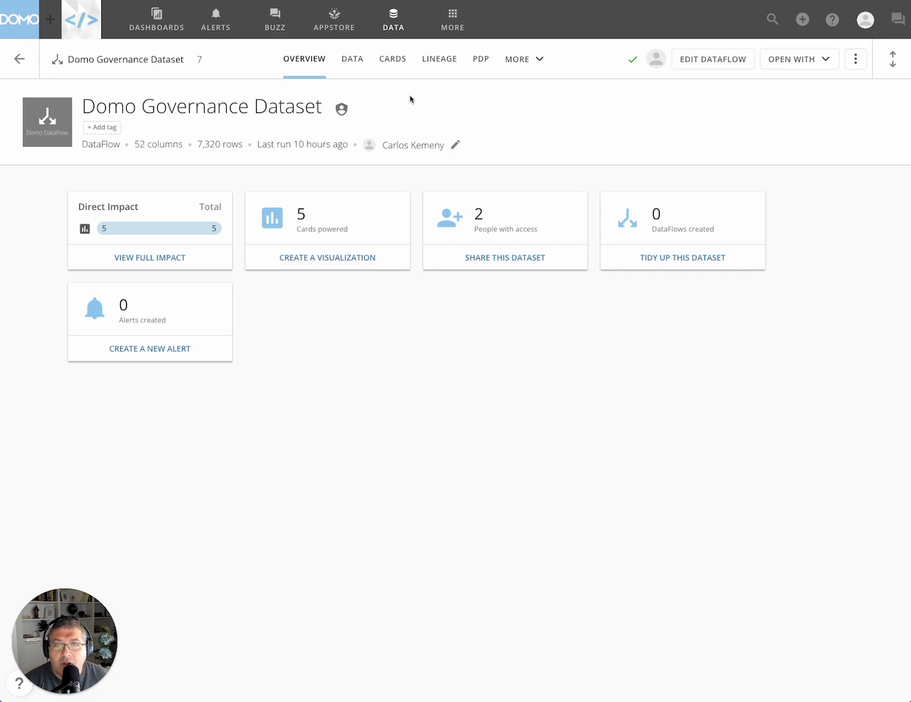
{"action": "left_click", "coordinate": [717, 64]}
Examine the governance input datasets feeding the Domo Governance Dataflow and the start of its SQL transforms.
{"action": "scroll", "coordinate": [557, 422], "scroll_direction": "down", "scroll_amount": 10}
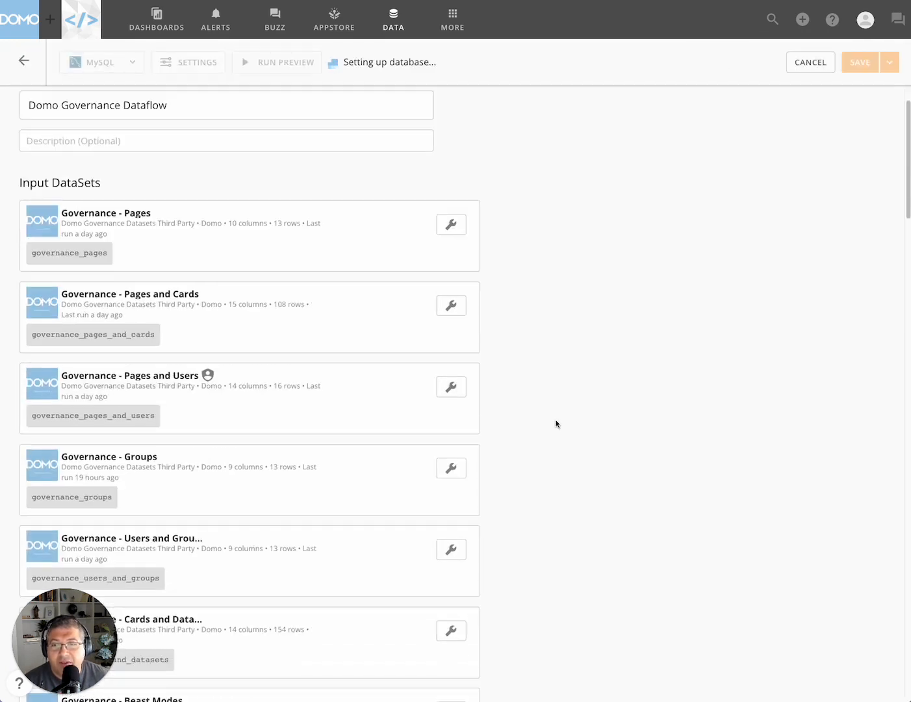
{"action": "scroll", "coordinate": [559, 421], "scroll_direction": "down", "scroll_amount": 7}
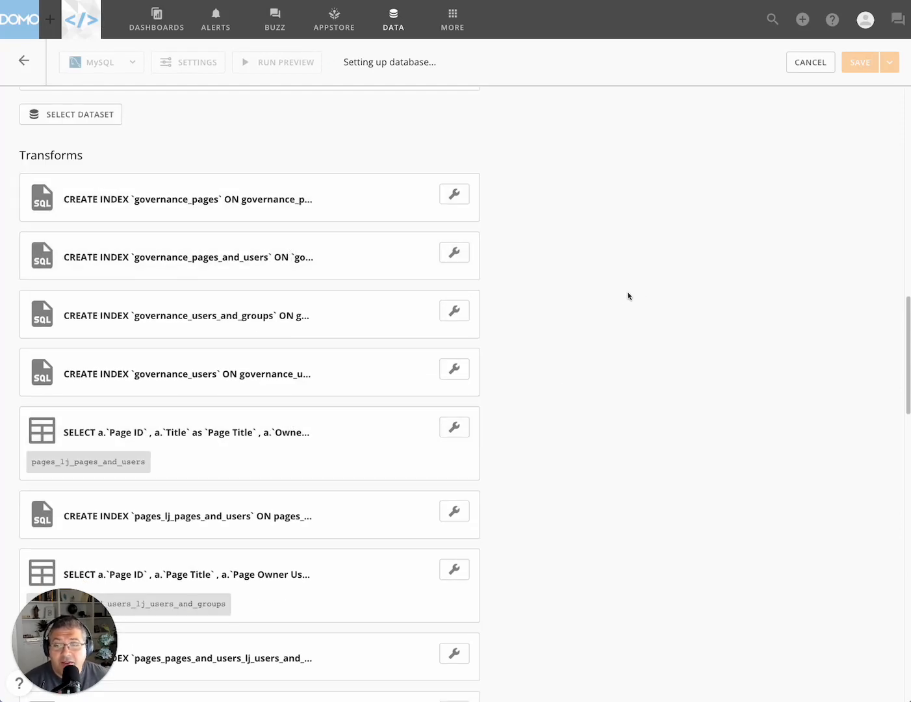
{"action": "scroll", "coordinate": [619, 322], "scroll_direction": "up", "scroll_amount": 15}
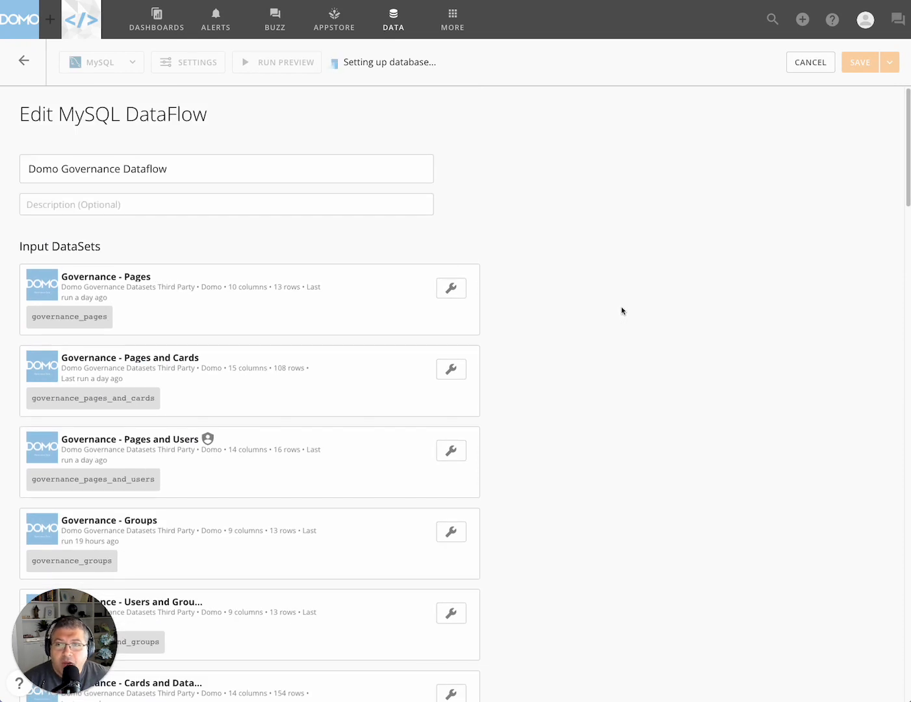
{"action": "scroll", "coordinate": [610, 320], "scroll_direction": "down", "scroll_amount": 3}
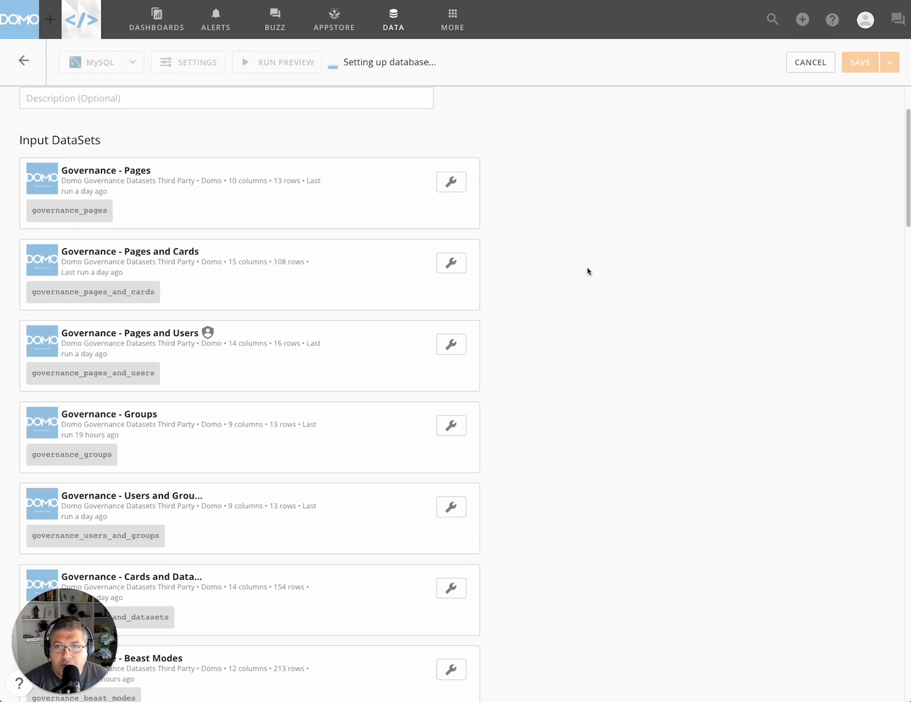
{"action": "scroll", "coordinate": [336, 394], "scroll_direction": "down", "scroll_amount": 1}
{"action": "scroll", "coordinate": [336, 393], "scroll_direction": "down", "scroll_amount": 12}
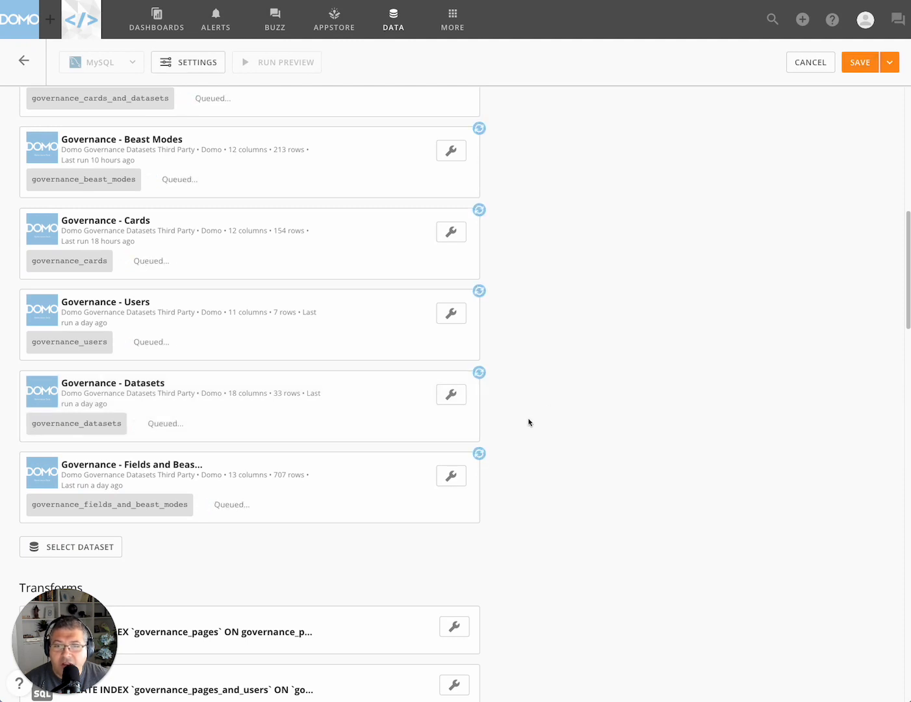
{"action": "scroll", "coordinate": [529, 419], "scroll_direction": "down", "scroll_amount": 8}
{"action": "scroll", "coordinate": [529, 419], "scroll_direction": "down", "scroll_amount": 2}
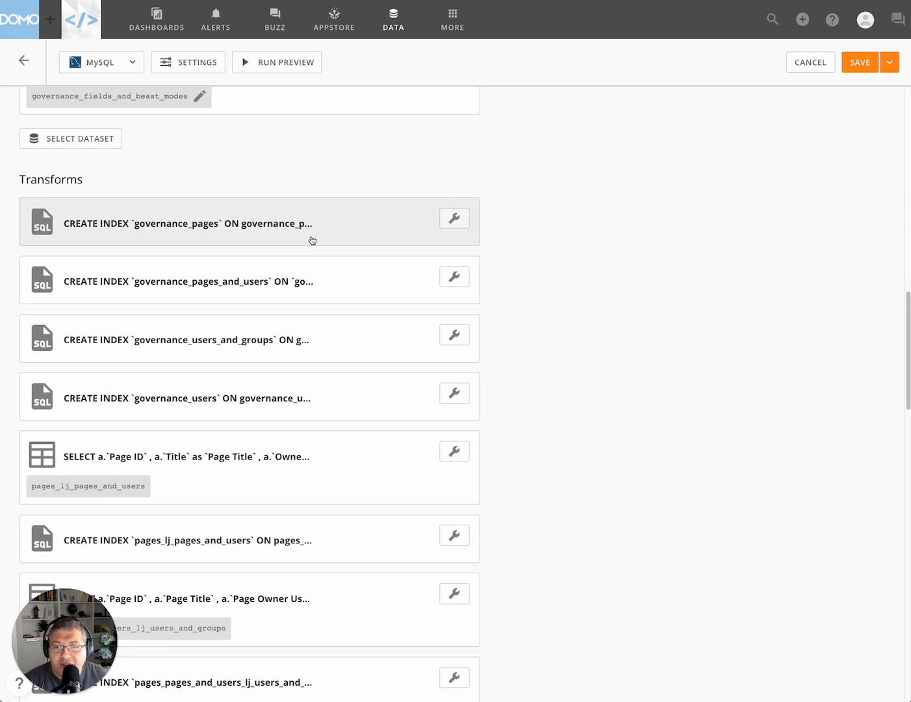
Examine the SQL of the pages_lj_pages_and_users transform and close it without applying changes.
{"action": "scroll", "coordinate": [562, 452], "scroll_direction": "down", "scroll_amount": 3}
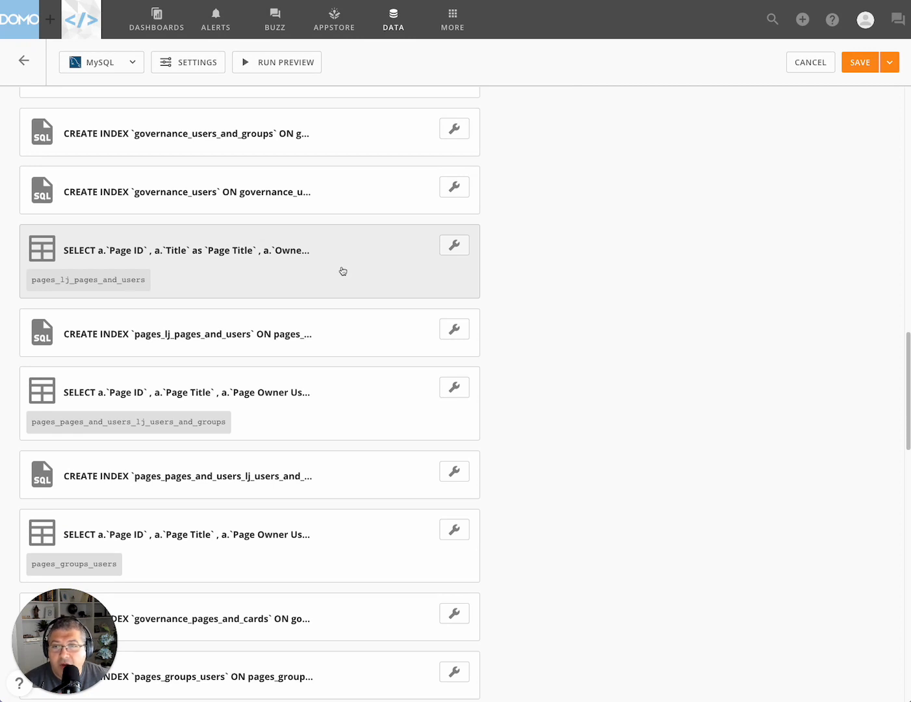
{"action": "left_click", "coordinate": [343, 270]}
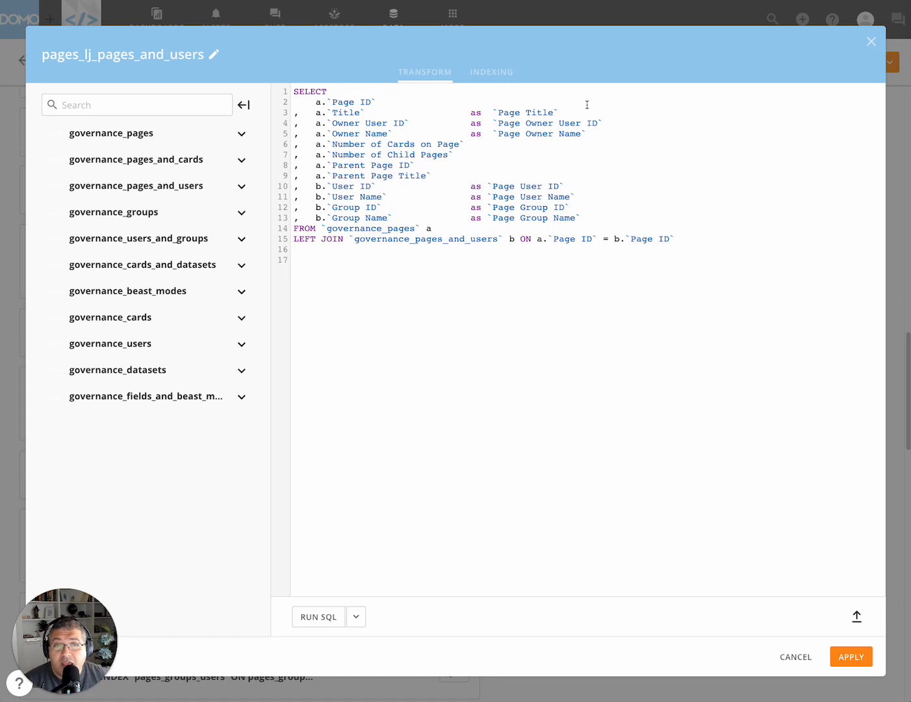
{"action": "left_click", "coordinate": [809, 666]}
Look through the remaining index and SELECT transforms down to the output datasets.
{"action": "scroll", "coordinate": [361, 426], "scroll_direction": "down", "scroll_amount": 5}
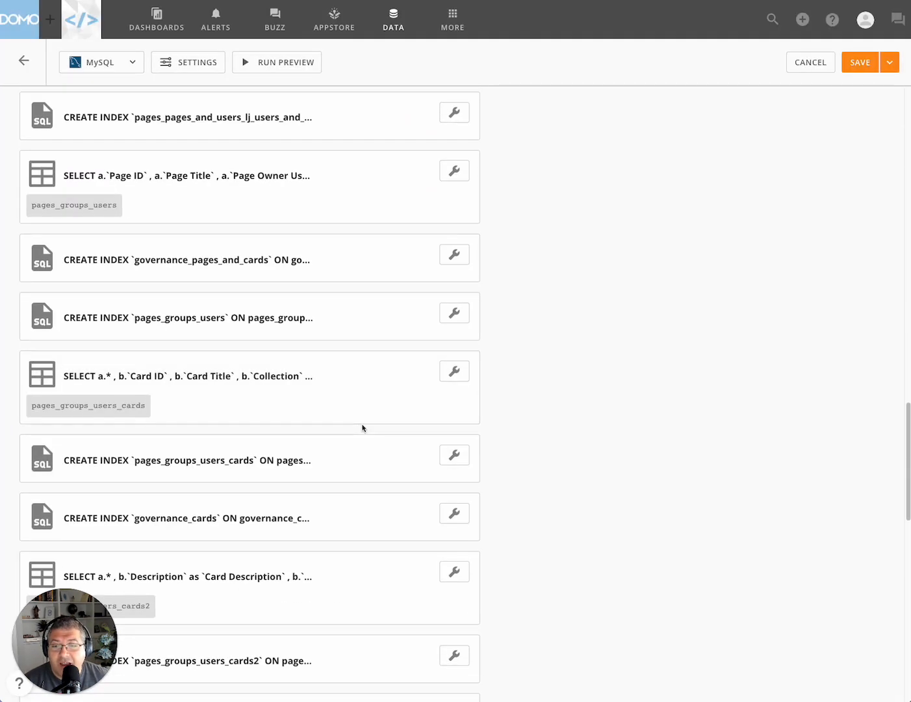
{"action": "scroll", "coordinate": [405, 391], "scroll_direction": "down", "scroll_amount": 3}
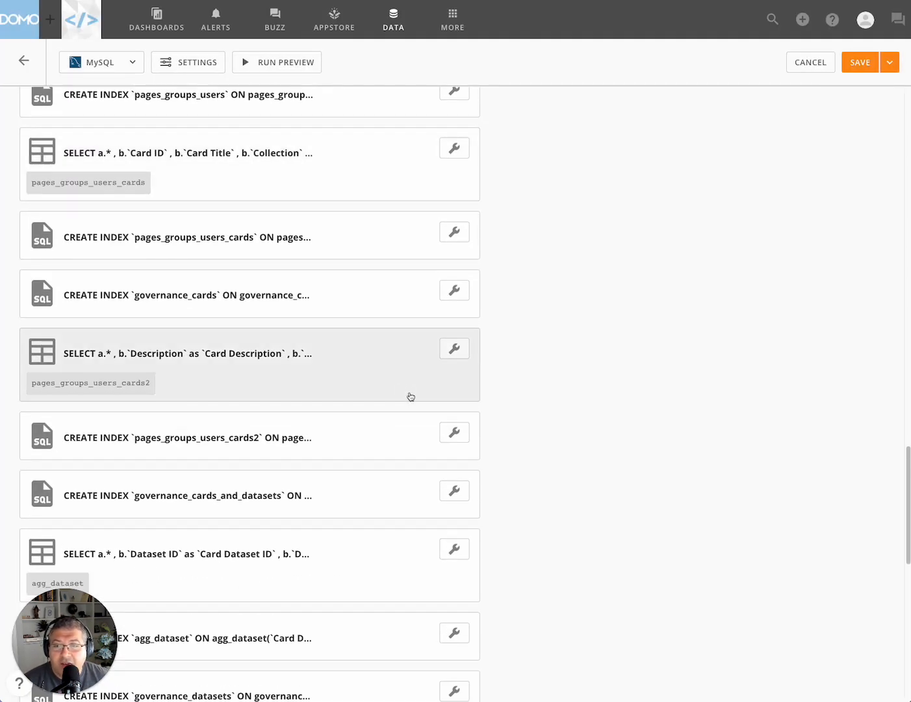
{"action": "scroll", "coordinate": [411, 396], "scroll_direction": "down", "scroll_amount": 8}
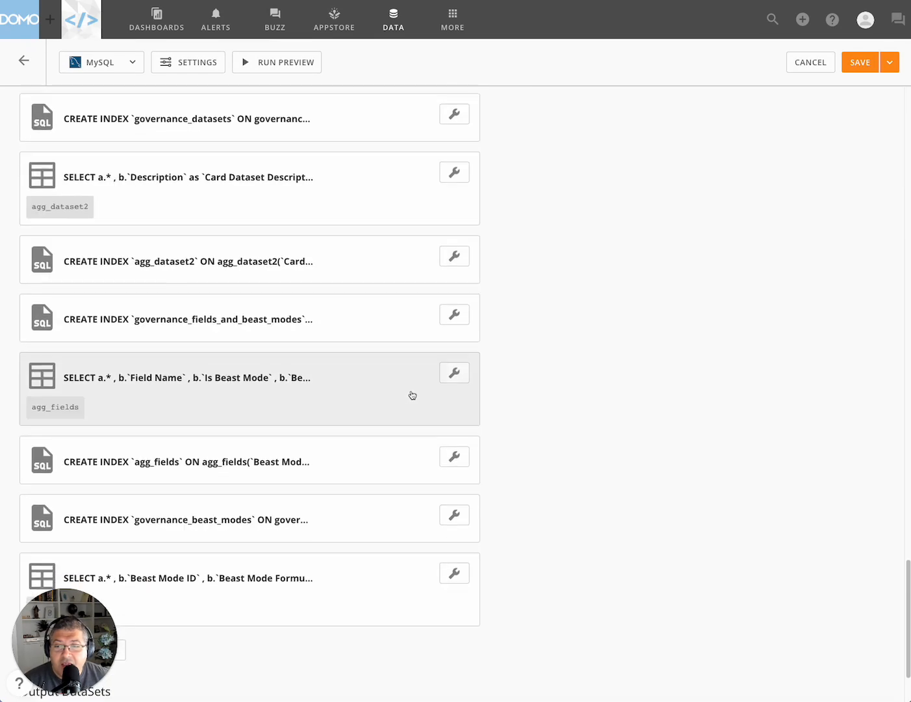
Look back over the dataflow's governance input datasets and leave the dataflow editor without saving changes.
{"action": "scroll", "coordinate": [412, 395], "scroll_direction": "down", "scroll_amount": 2}
{"action": "scroll", "coordinate": [415, 385], "scroll_direction": "up", "scroll_amount": 20}
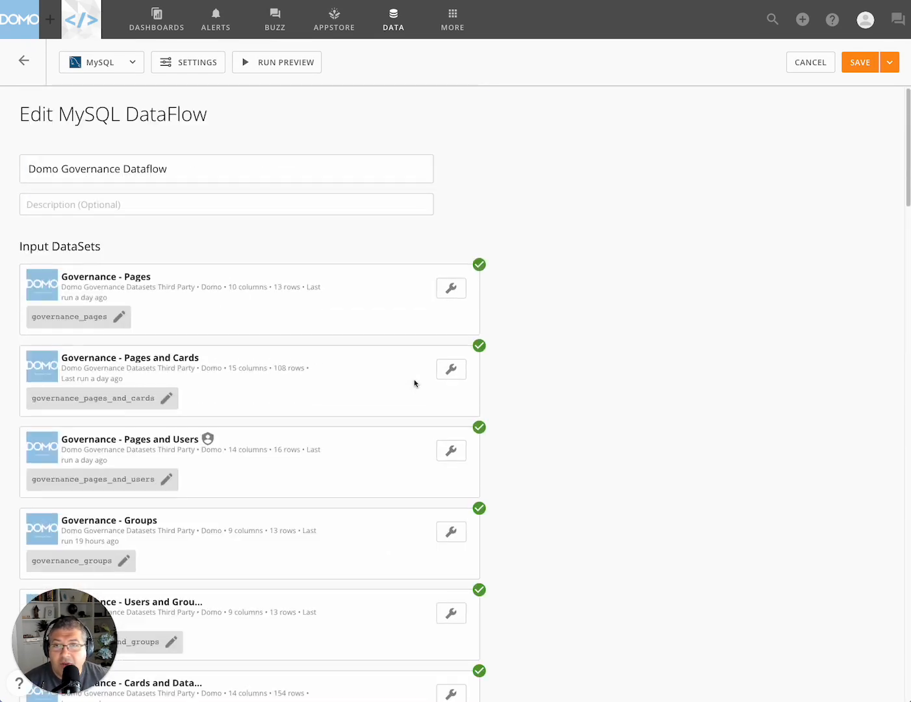
{"action": "scroll", "coordinate": [413, 392], "scroll_direction": "down", "scroll_amount": 3}
{"action": "scroll", "coordinate": [412, 393], "scroll_direction": "down", "scroll_amount": 3}
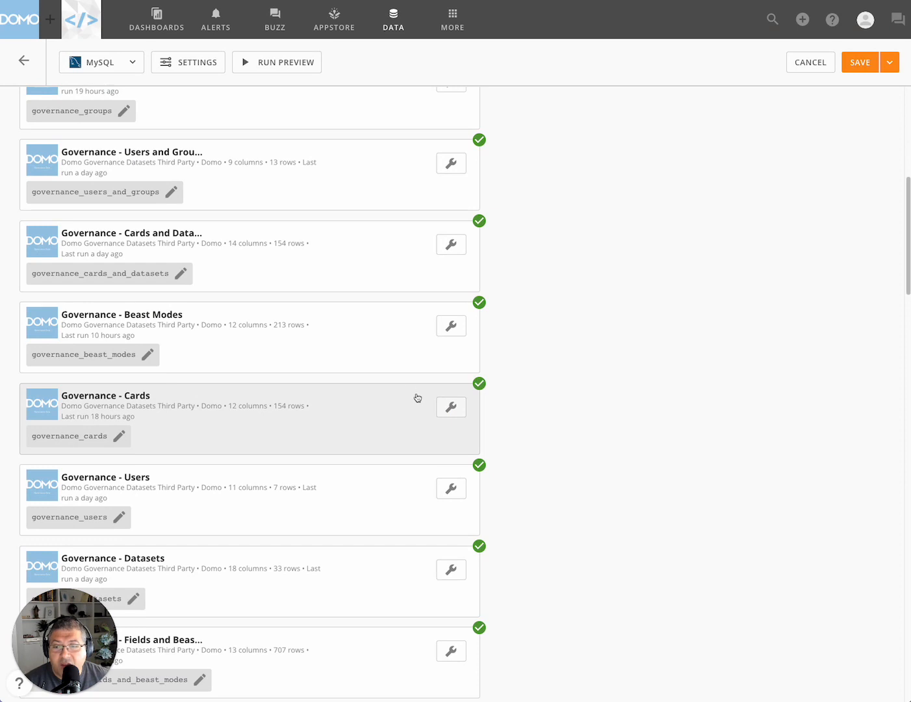
{"action": "scroll", "coordinate": [416, 398], "scroll_direction": "down", "scroll_amount": 3}
{"action": "scroll", "coordinate": [415, 364], "scroll_direction": "up", "scroll_amount": 10}
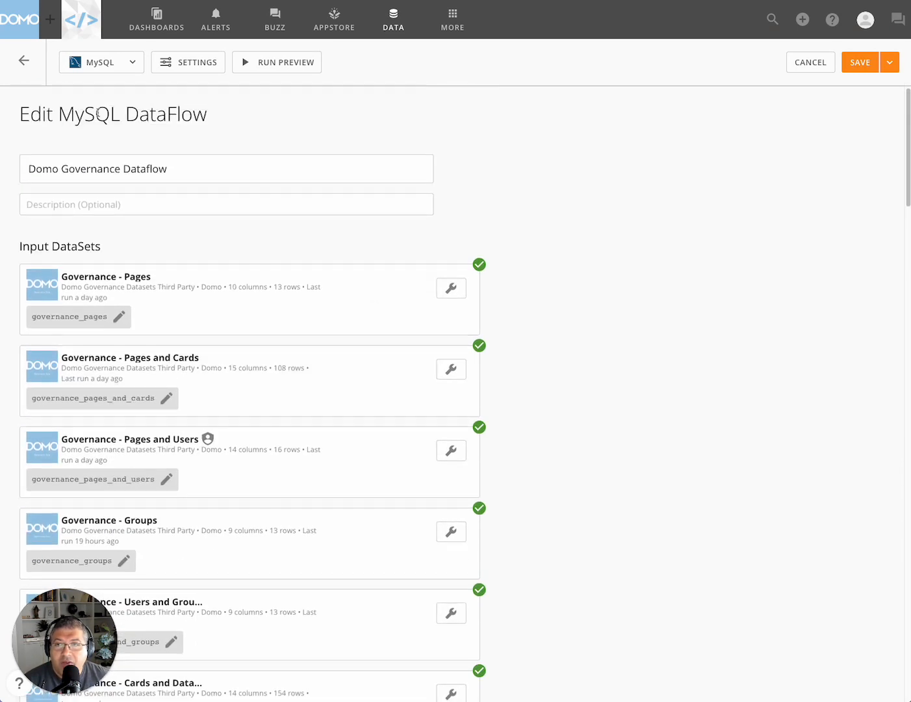
{"action": "left_click", "coordinate": [21, 61]}
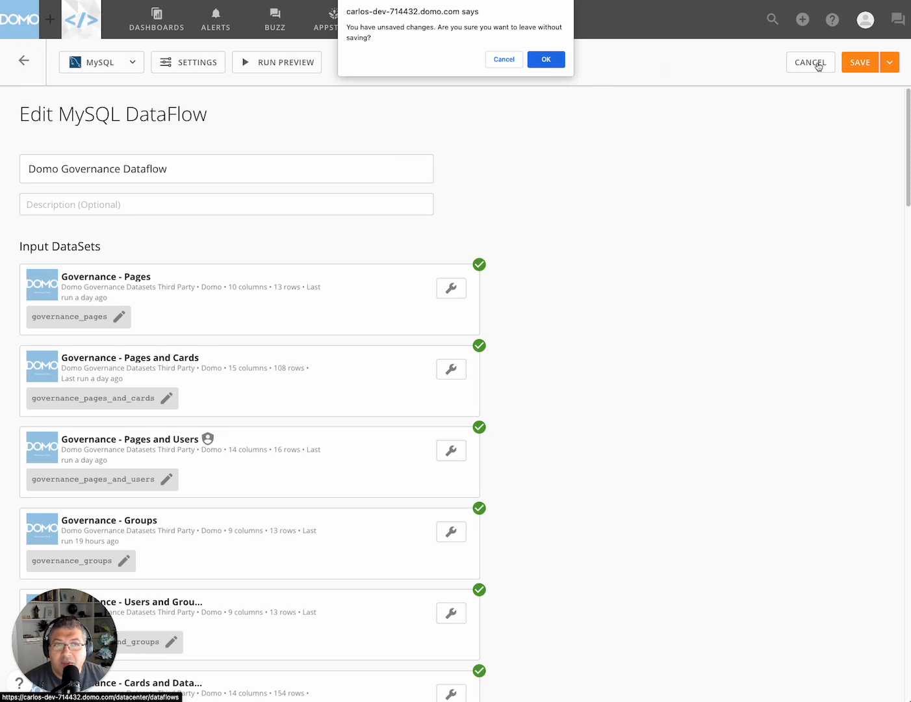
{"action": "left_click", "coordinate": [505, 62]}
{"action": "left_click", "coordinate": [812, 64]}
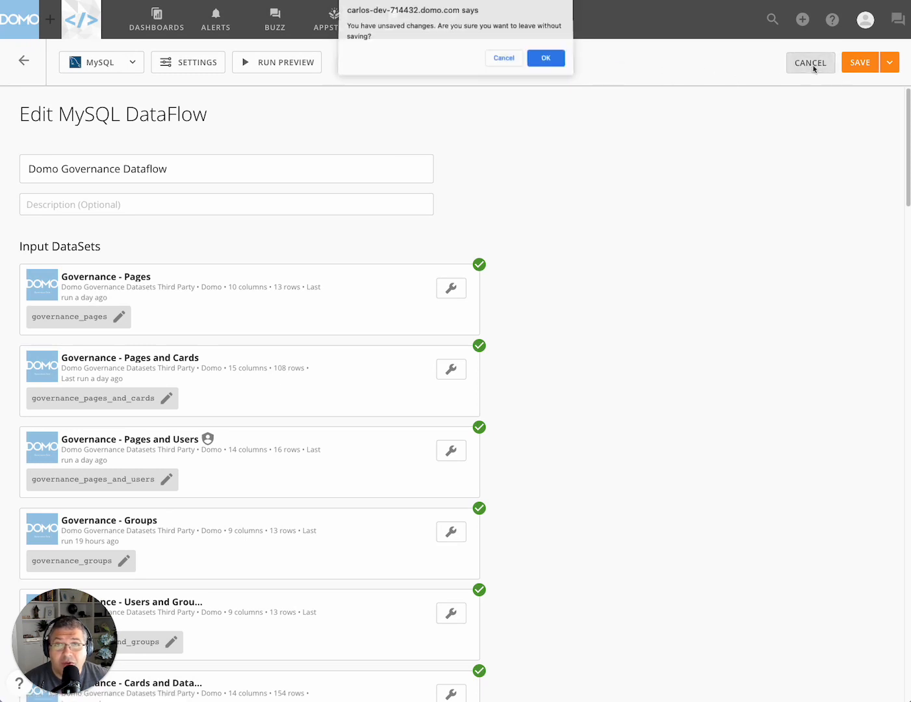
{"action": "left_click", "coordinate": [558, 64]}
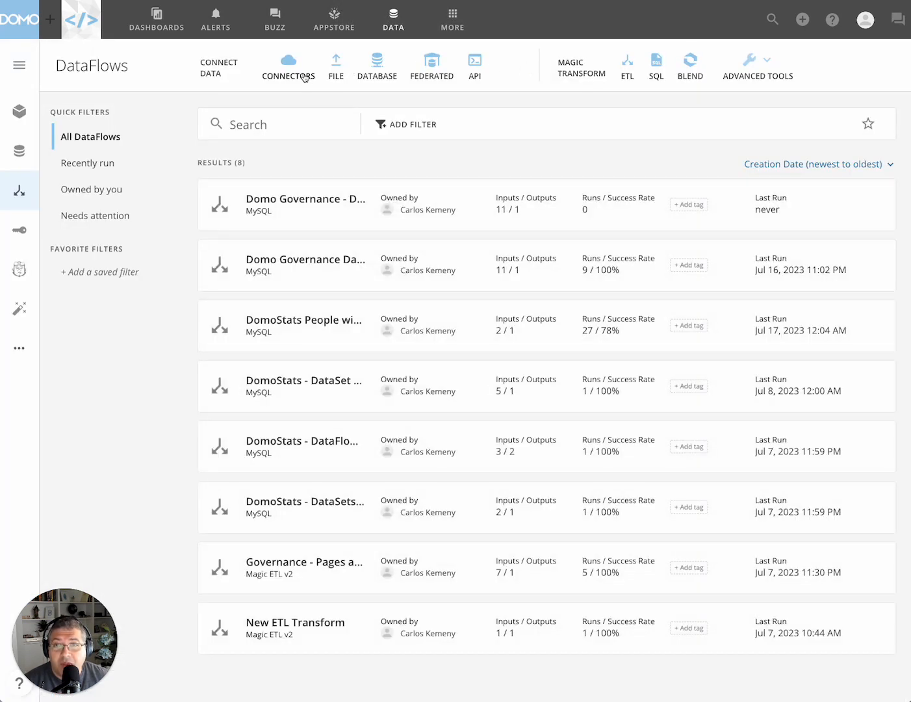
Open the Domo Governance Dataset from the list of all datasets and display its data table.
{"action": "left_click", "coordinate": [18, 152]}
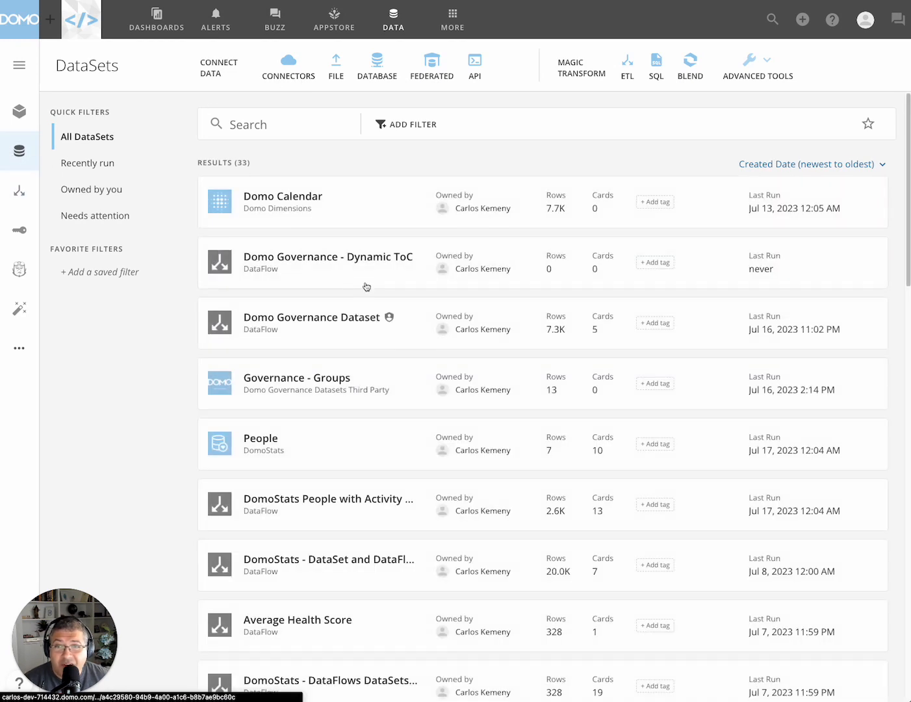
{"action": "left_click", "coordinate": [346, 319]}
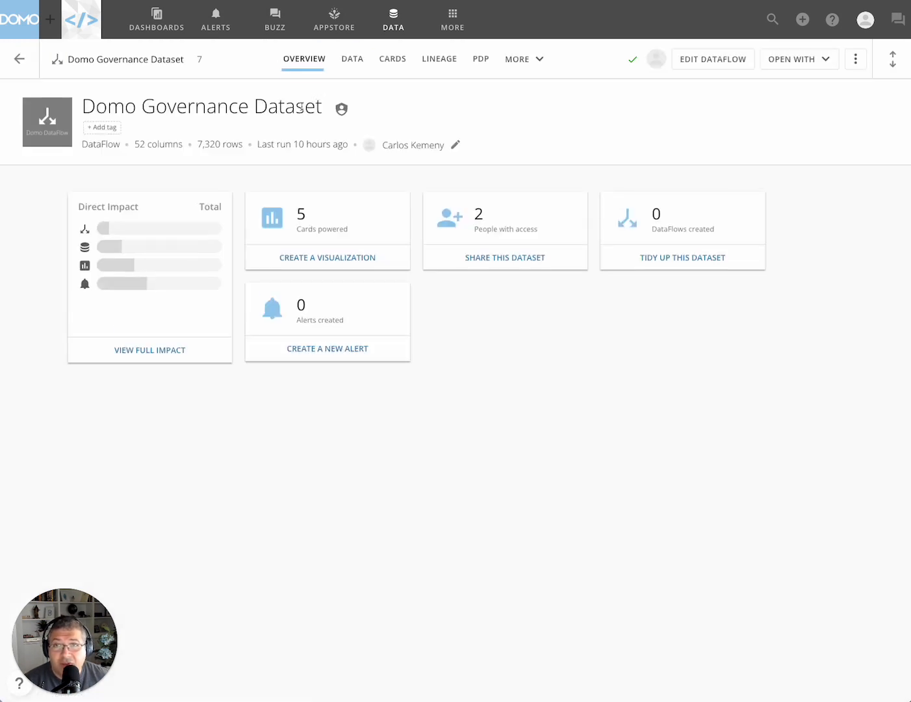
{"action": "left_click", "coordinate": [356, 63]}
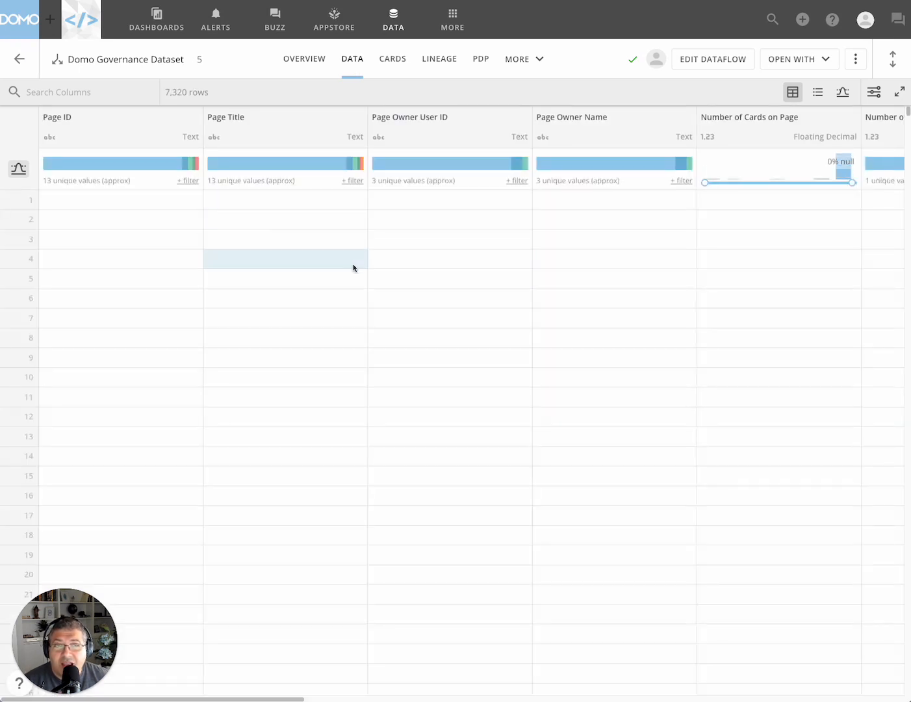
Examine the dataset's page columns and page user columns, including user name, title, security profile, email and employee number.
{"action": "scroll", "coordinate": [421, 333], "scroll_direction": "right", "scroll_amount": 7}
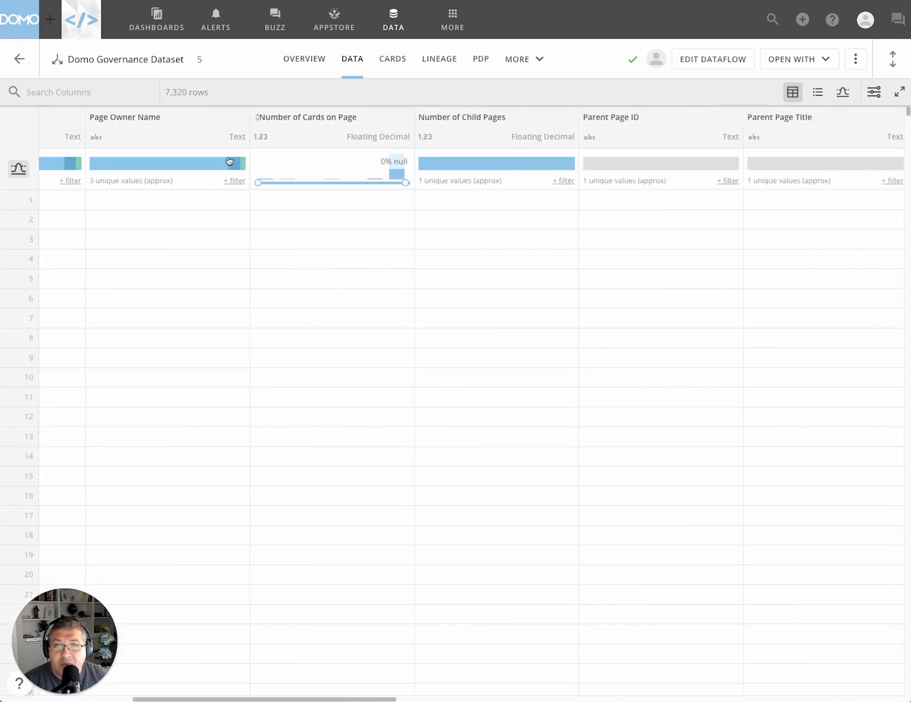
{"action": "scroll", "coordinate": [481, 319], "scroll_direction": "right", "scroll_amount": 8}
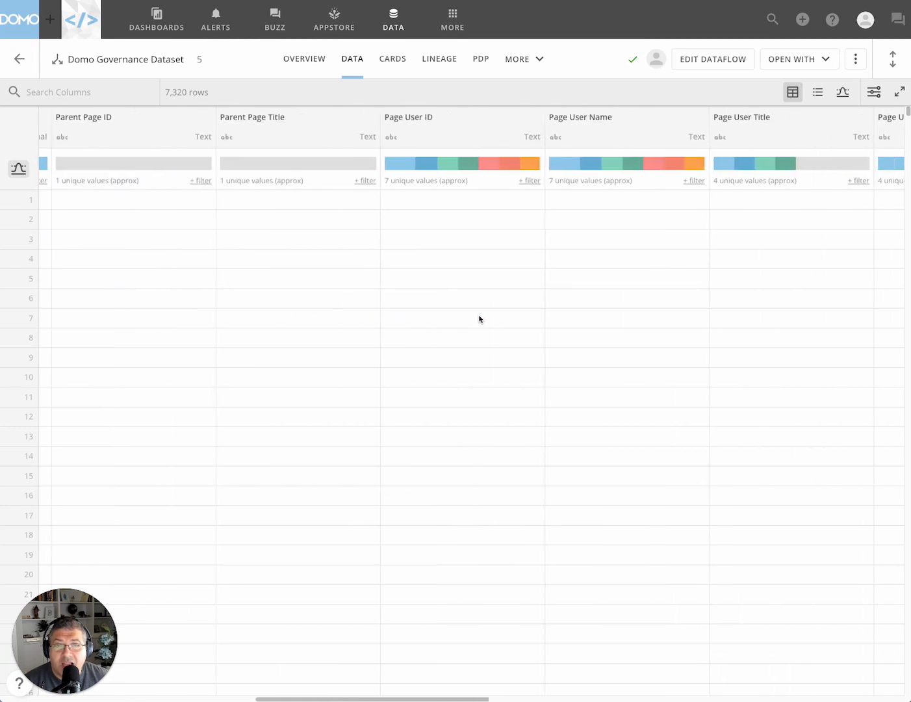
{"action": "scroll", "coordinate": [500, 289], "scroll_direction": "right", "scroll_amount": 2}
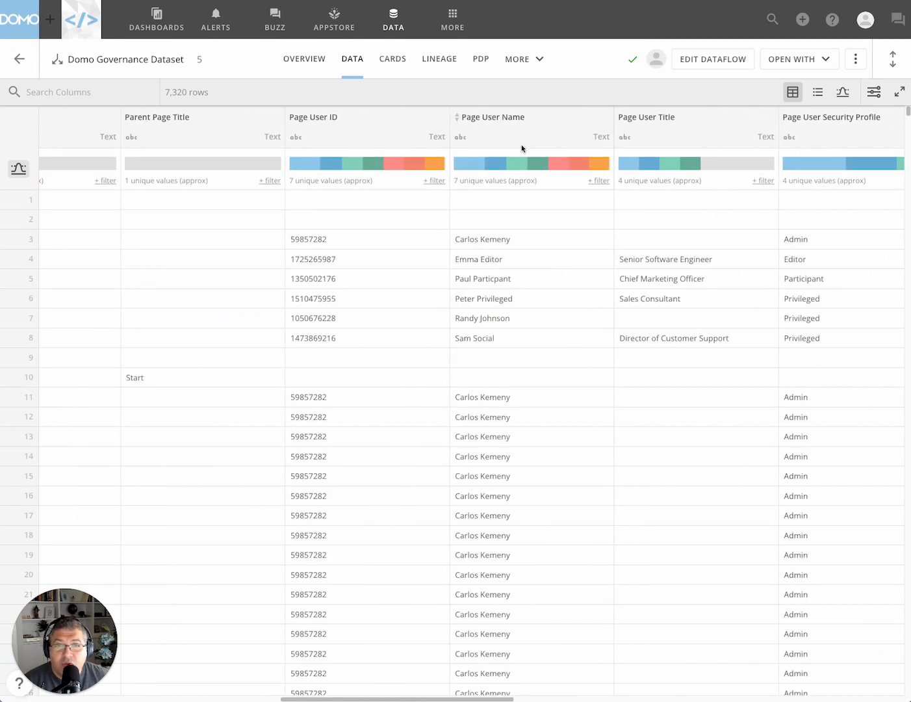
{"action": "scroll", "coordinate": [548, 351], "scroll_direction": "right", "scroll_amount": 4}
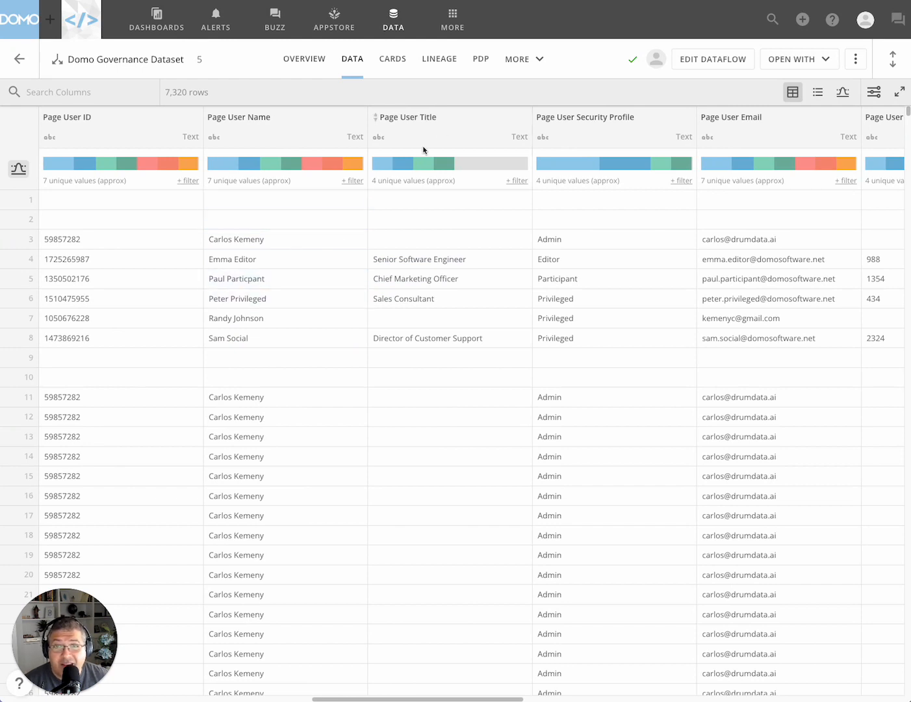
{"action": "scroll", "coordinate": [482, 267], "scroll_direction": "right", "scroll_amount": 5}
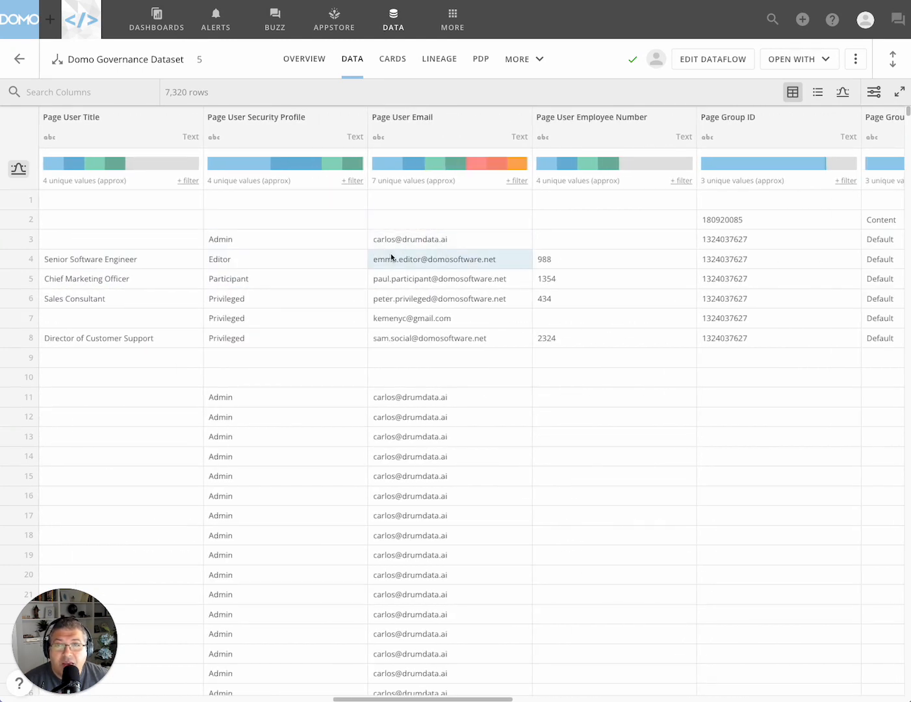
{"action": "scroll", "coordinate": [372, 258], "scroll_direction": "right", "scroll_amount": 2}
{"action": "scroll", "coordinate": [474, 318], "scroll_direction": "right", "scroll_amount": 4}
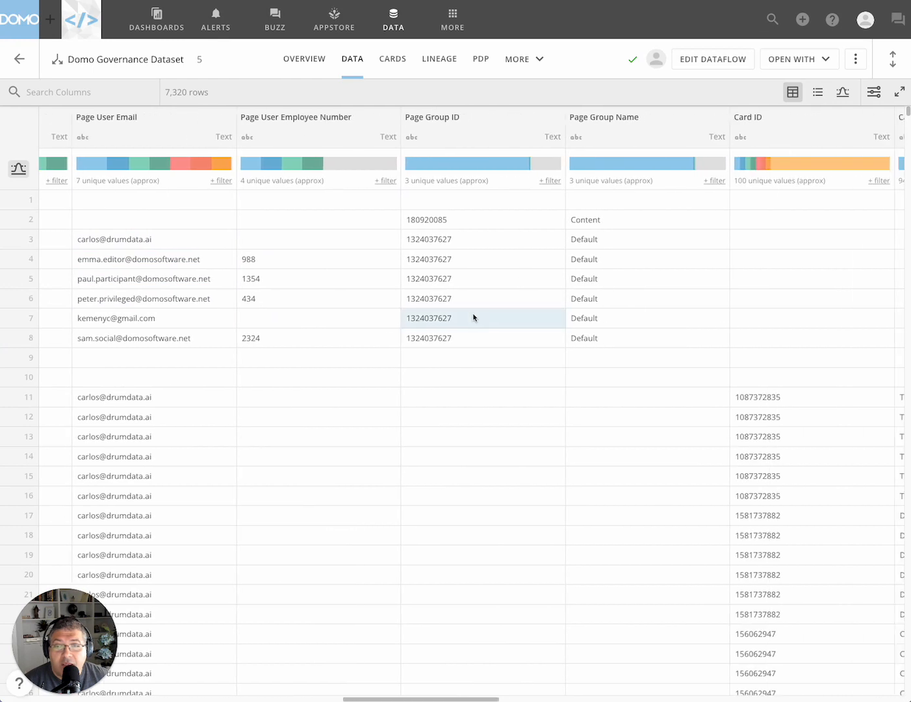
Examine the page group, card and collection columns through Card Owner, Card Type and Card Last Modified Date/Time.
{"action": "scroll", "coordinate": [467, 319], "scroll_direction": "right", "scroll_amount": 5}
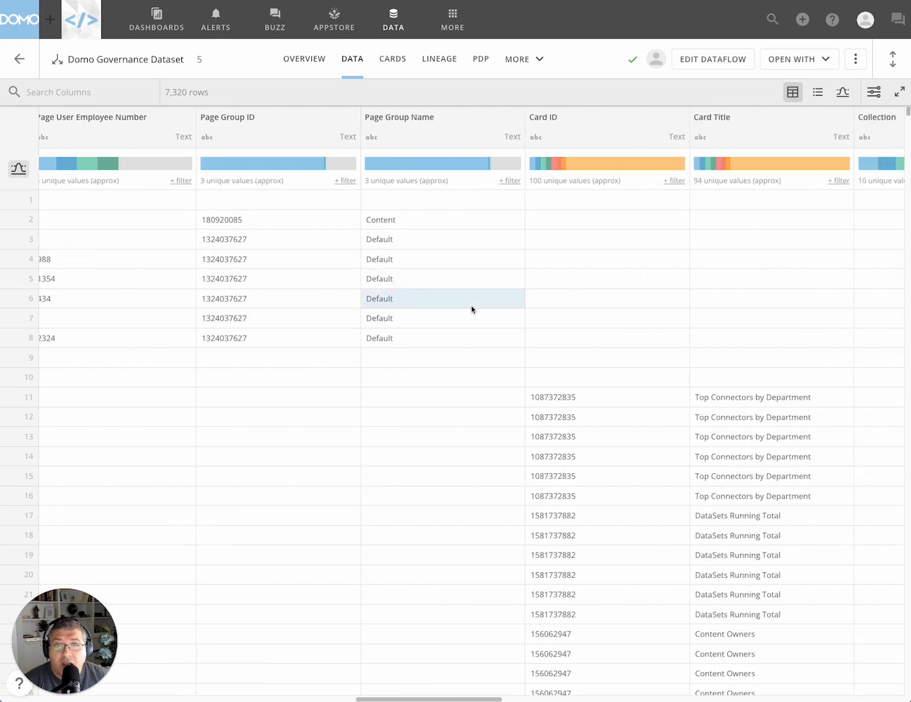
{"action": "scroll", "coordinate": [475, 310], "scroll_direction": "right", "scroll_amount": 2}
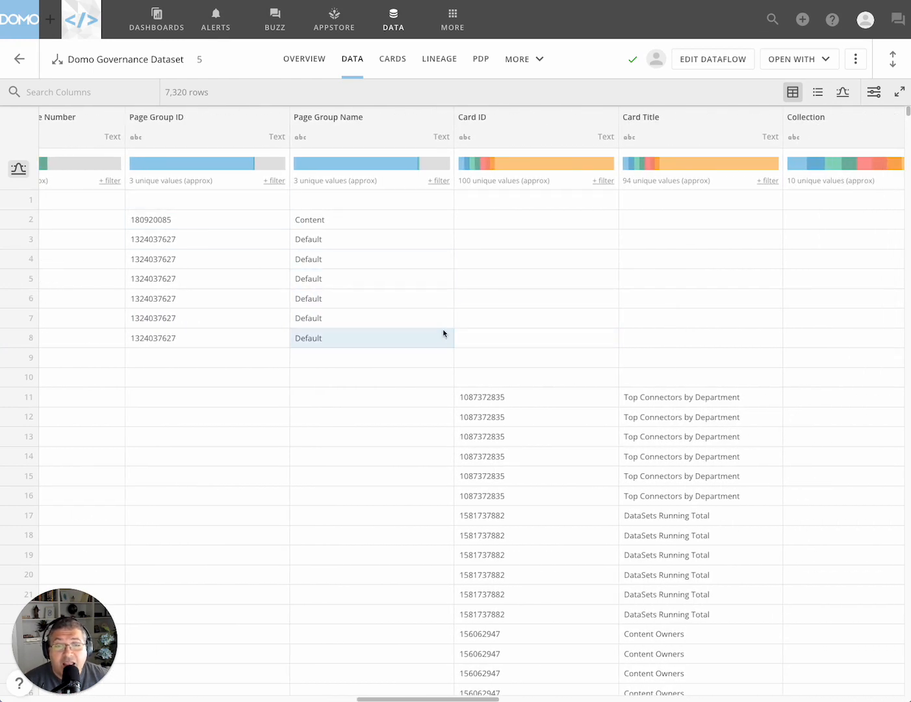
{"action": "scroll", "coordinate": [444, 331], "scroll_direction": "right", "scroll_amount": 3}
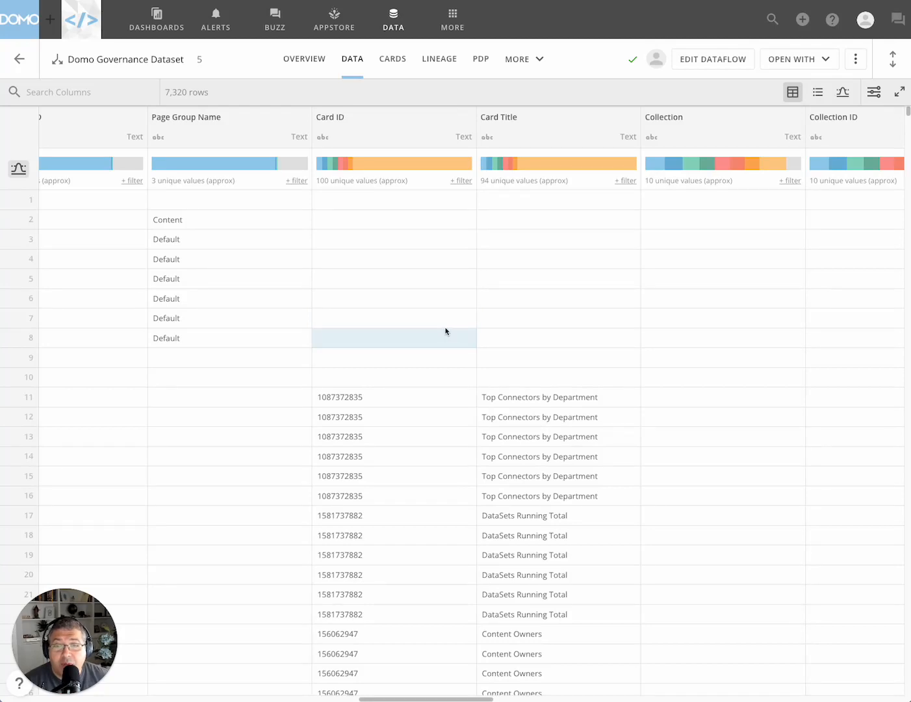
{"action": "scroll", "coordinate": [444, 334], "scroll_direction": "right", "scroll_amount": 4}
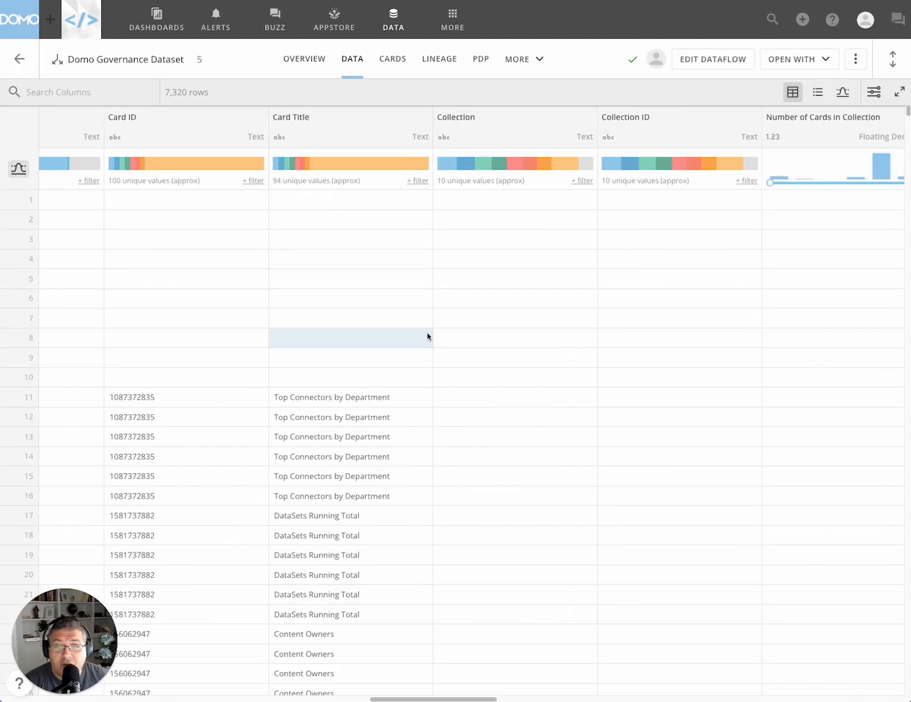
{"action": "scroll", "coordinate": [427, 334], "scroll_direction": "right", "scroll_amount": 3}
{"action": "scroll", "coordinate": [428, 326], "scroll_direction": "right", "scroll_amount": 5}
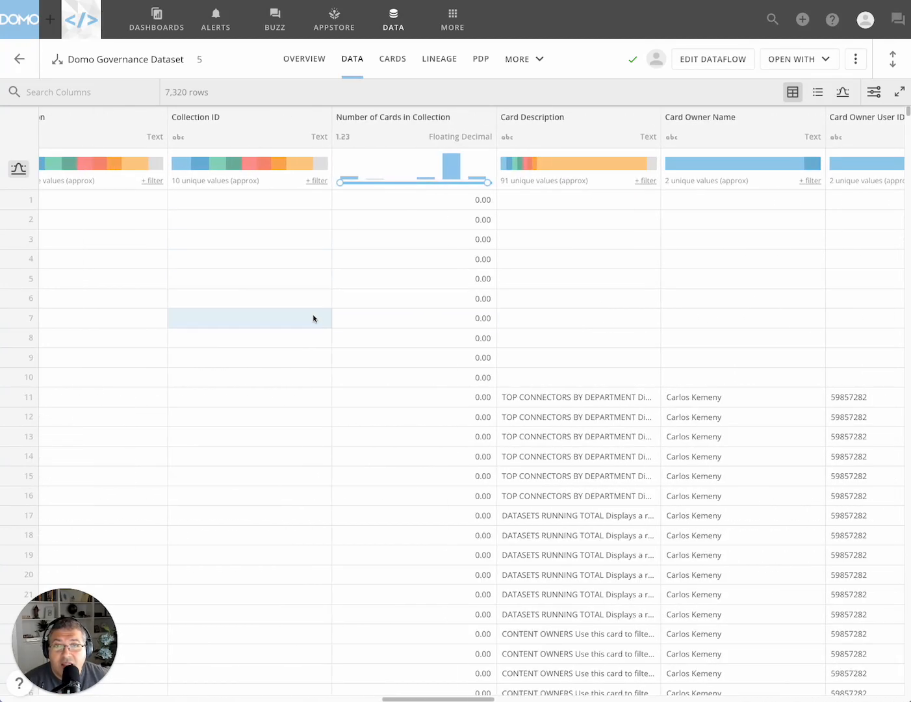
{"action": "scroll", "coordinate": [406, 319], "scroll_direction": "right", "scroll_amount": 5}
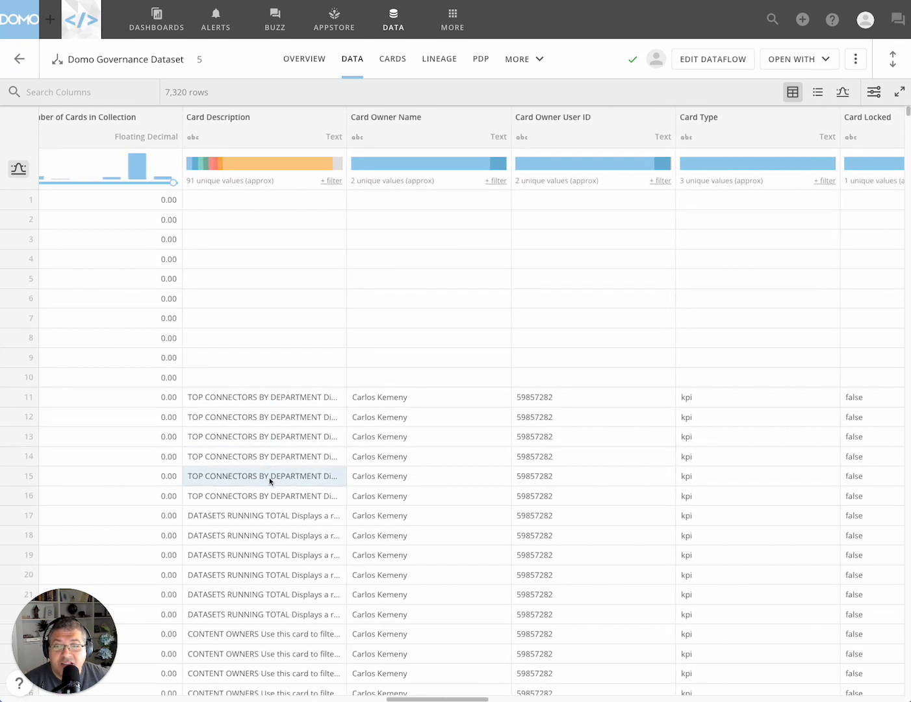
{"action": "scroll", "coordinate": [366, 376], "scroll_direction": "right", "scroll_amount": 4}
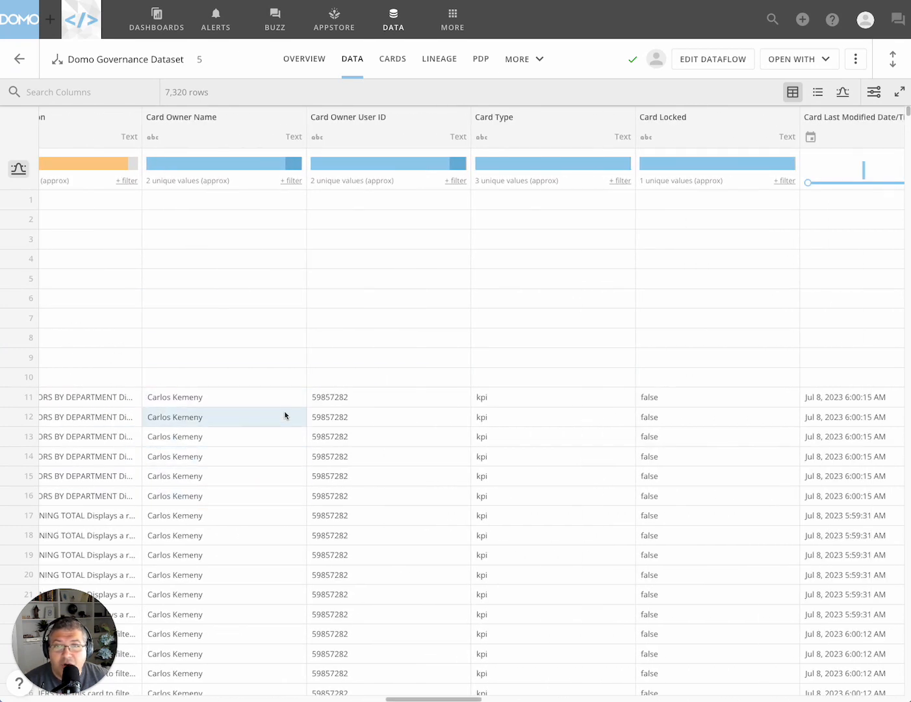
{"action": "scroll", "coordinate": [441, 392], "scroll_direction": "right", "scroll_amount": 10}
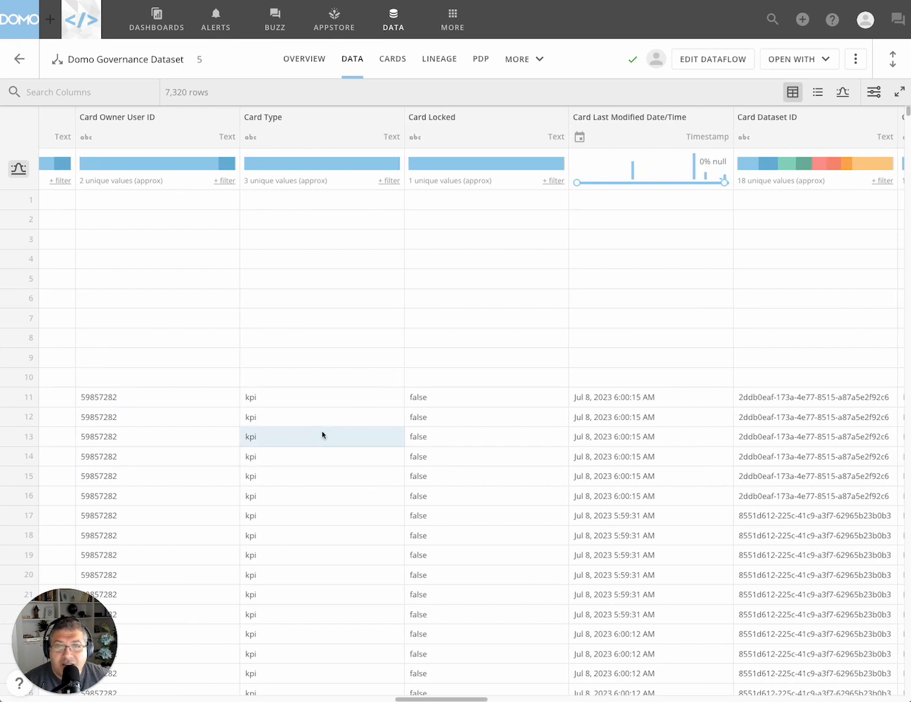
{"action": "scroll", "coordinate": [377, 380], "scroll_direction": "right", "scroll_amount": 1}
{"action": "scroll", "coordinate": [377, 375], "scroll_direction": "right", "scroll_amount": 2}
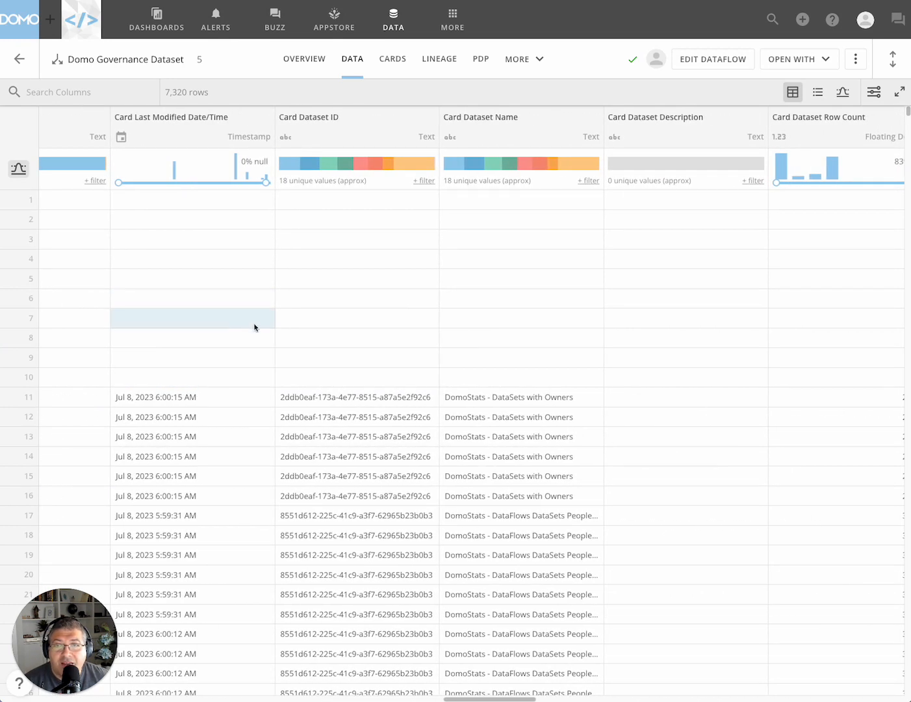
Examine the card dataset columns covering name, description, row and column counts, owner, timestamps and processing type.
{"action": "scroll", "coordinate": [403, 358], "scroll_direction": "right", "scroll_amount": 4}
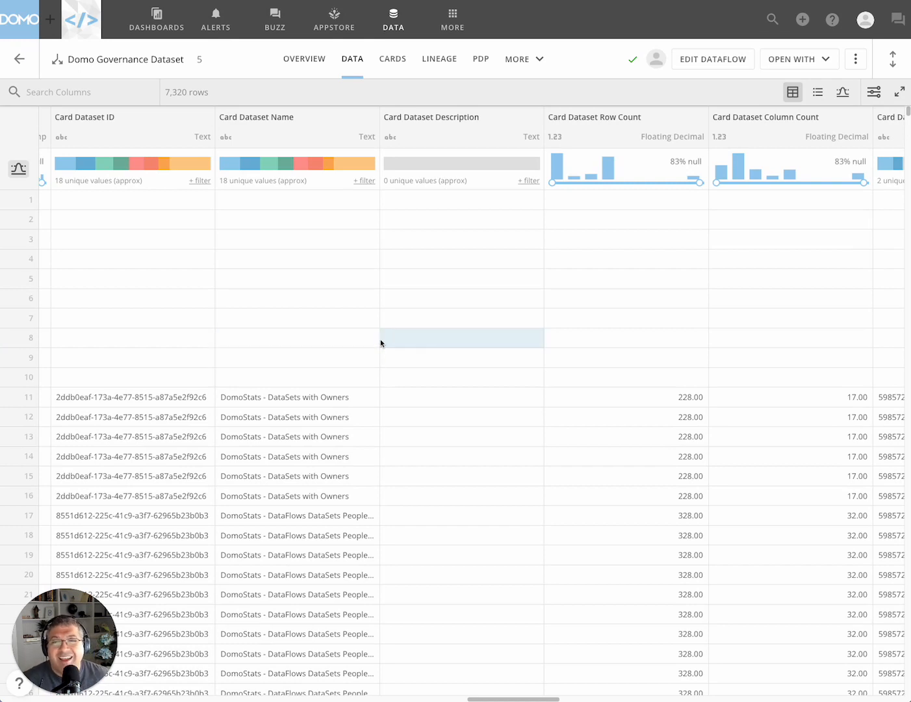
{"action": "scroll", "coordinate": [382, 342], "scroll_direction": "right", "scroll_amount": 1}
{"action": "scroll", "coordinate": [381, 342], "scroll_direction": "right", "scroll_amount": 1}
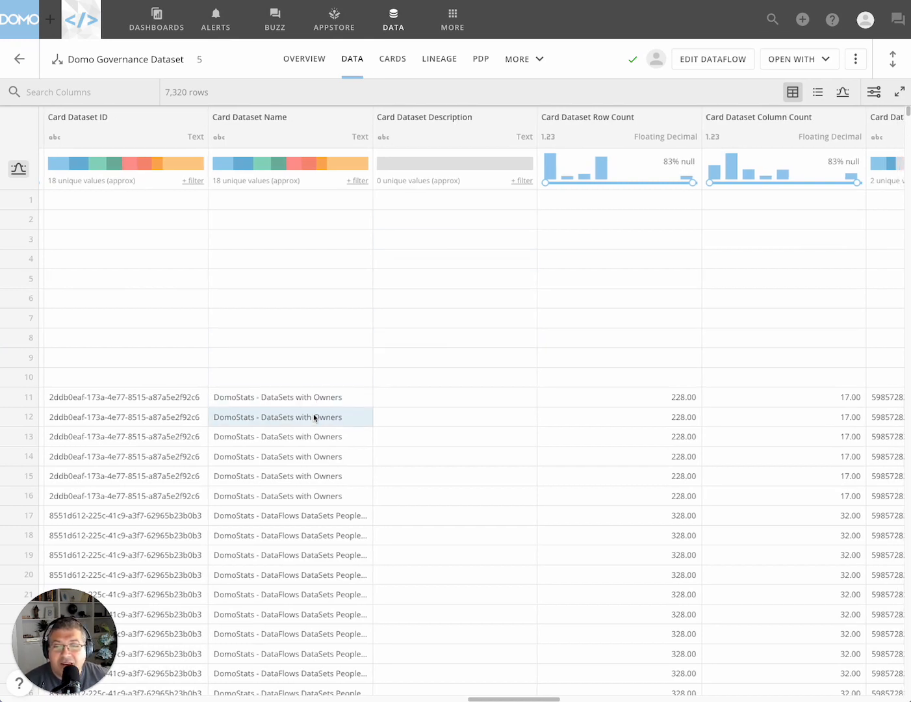
{"action": "scroll", "coordinate": [440, 368], "scroll_direction": "right", "scroll_amount": 5}
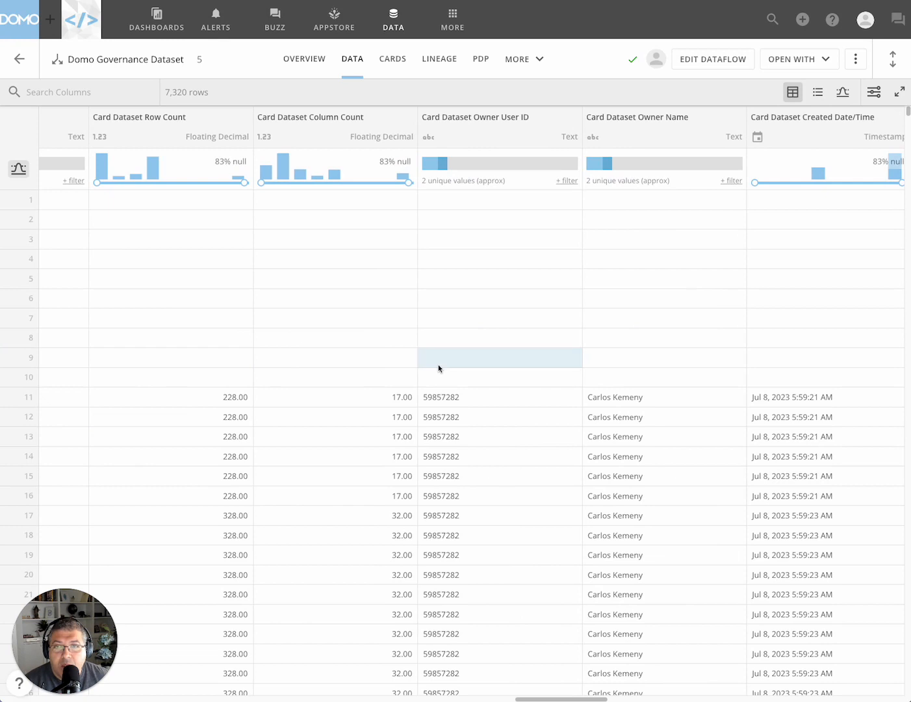
{"action": "scroll", "coordinate": [412, 368], "scroll_direction": "right", "scroll_amount": 5}
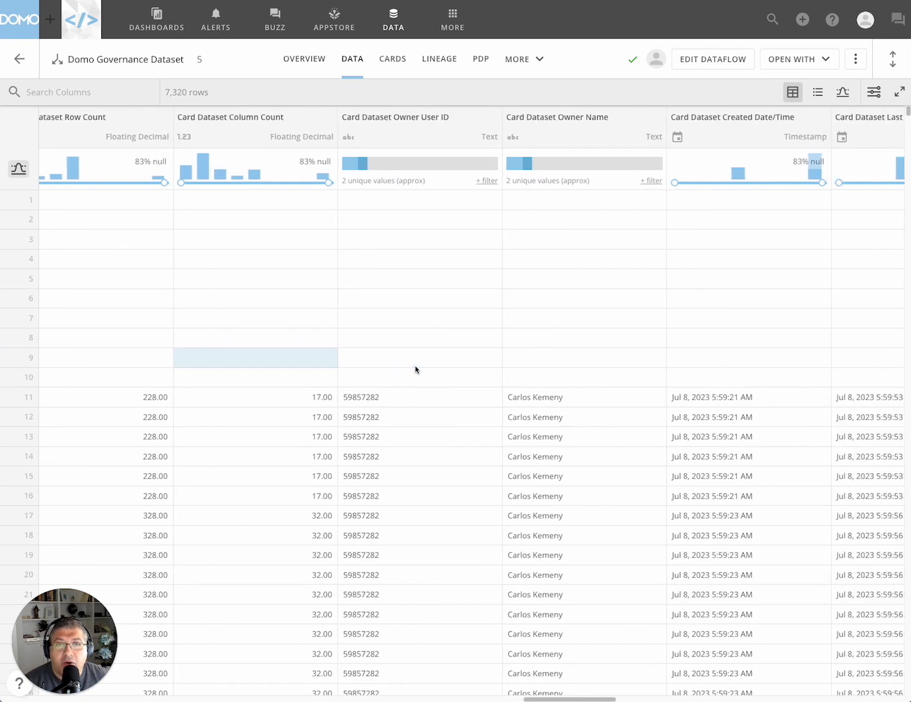
{"action": "scroll", "coordinate": [416, 369], "scroll_direction": "right", "scroll_amount": 1}
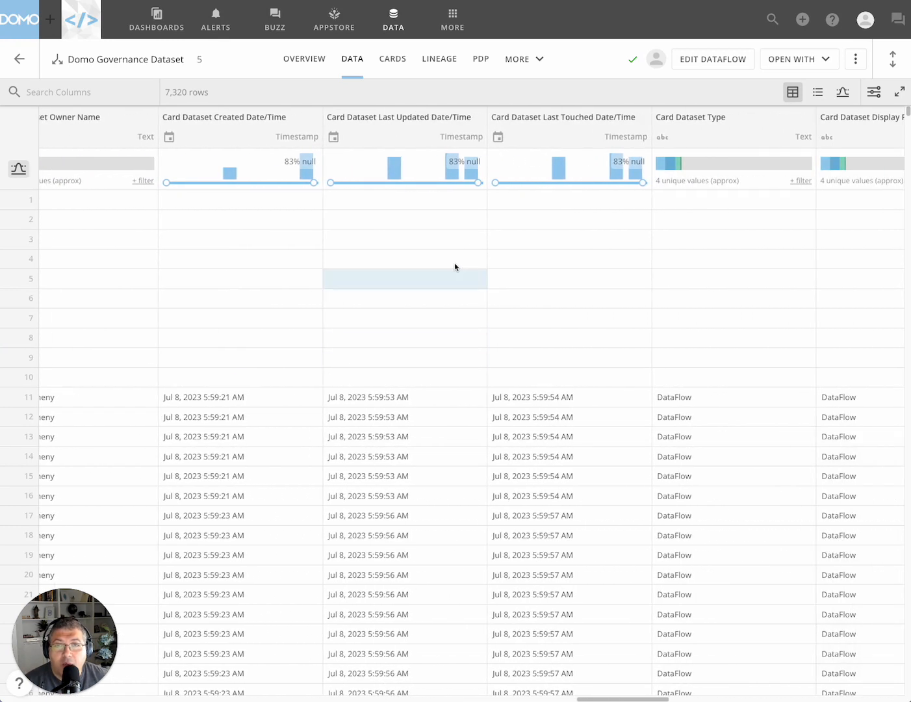
{"action": "scroll", "coordinate": [502, 363], "scroll_direction": "right", "scroll_amount": 5}
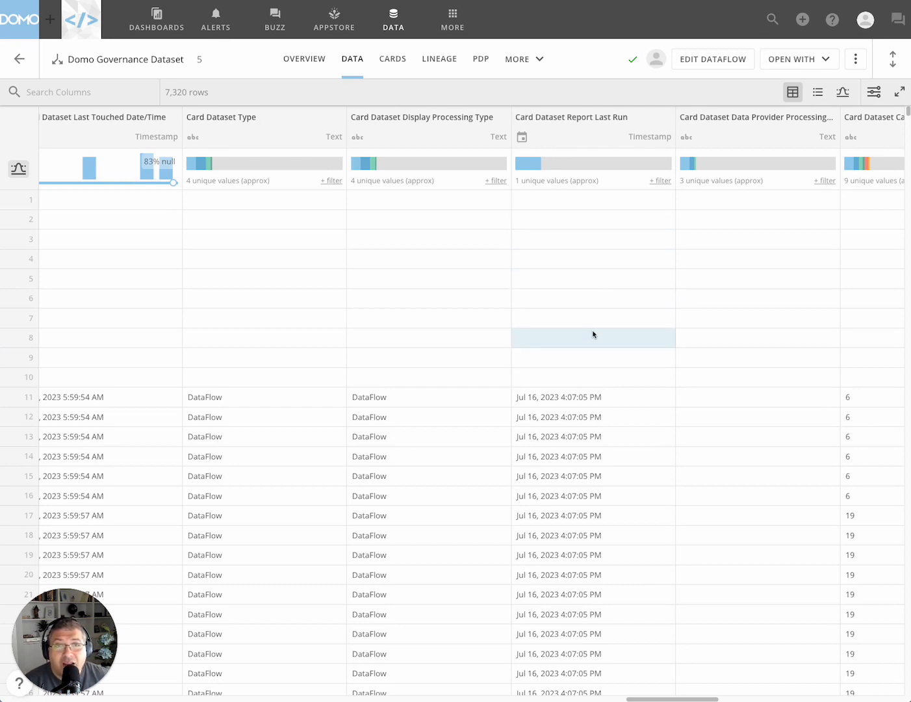
{"action": "scroll", "coordinate": [593, 337], "scroll_direction": "right", "scroll_amount": 1}
{"action": "scroll", "coordinate": [593, 337], "scroll_direction": "right", "scroll_amount": 5}
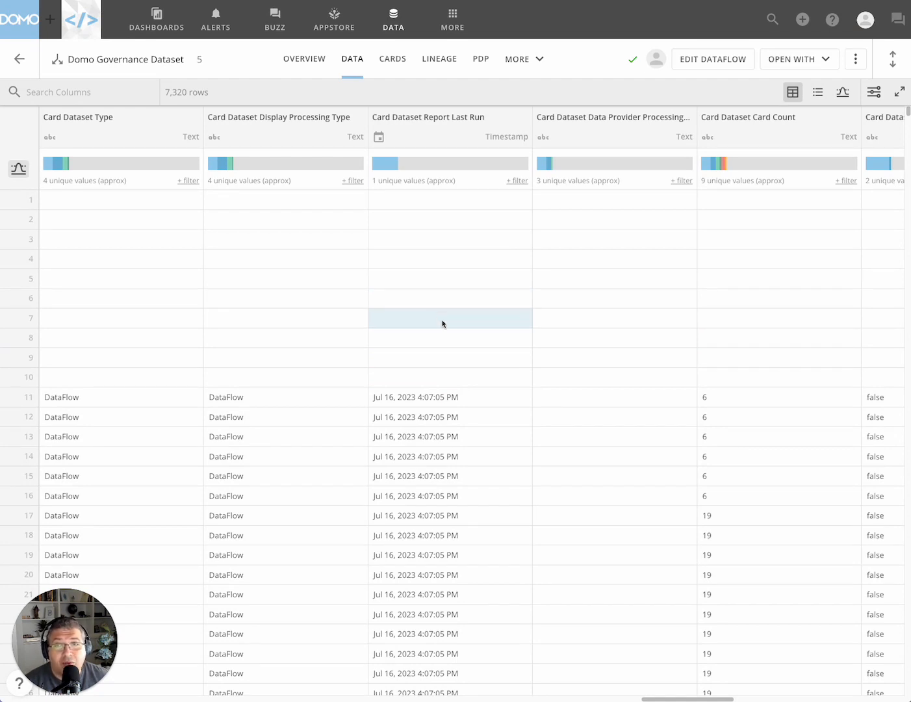
Examine the remaining card dataset columns through PDP Enabled, plus the field name, field type and Beast Mode name, formula and status columns.
{"action": "scroll", "coordinate": [444, 322], "scroll_direction": "right", "scroll_amount": 7}
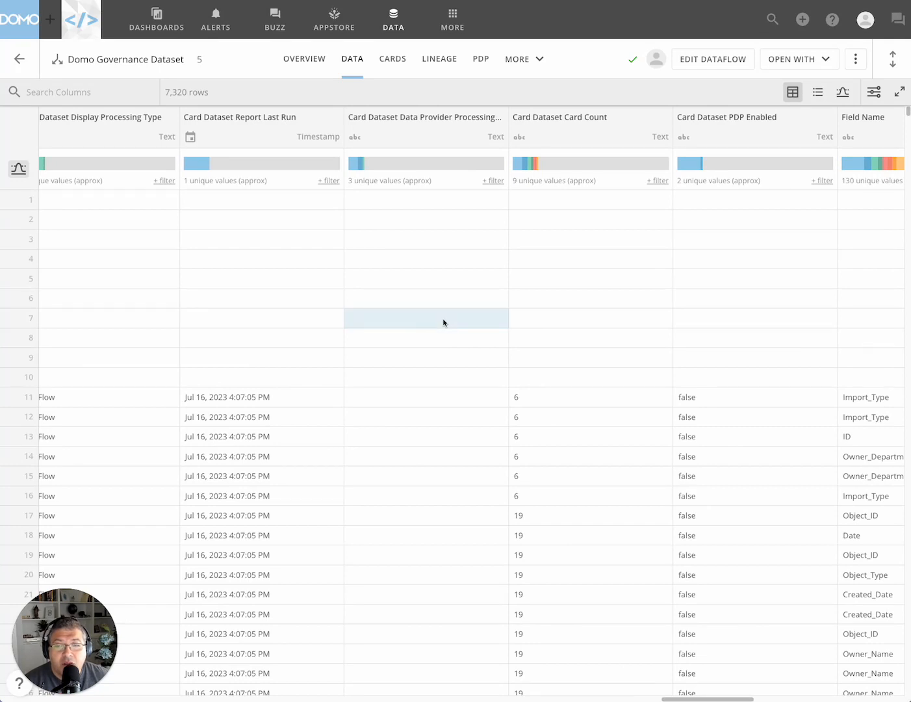
{"action": "scroll", "coordinate": [443, 322], "scroll_direction": "right", "scroll_amount": 5}
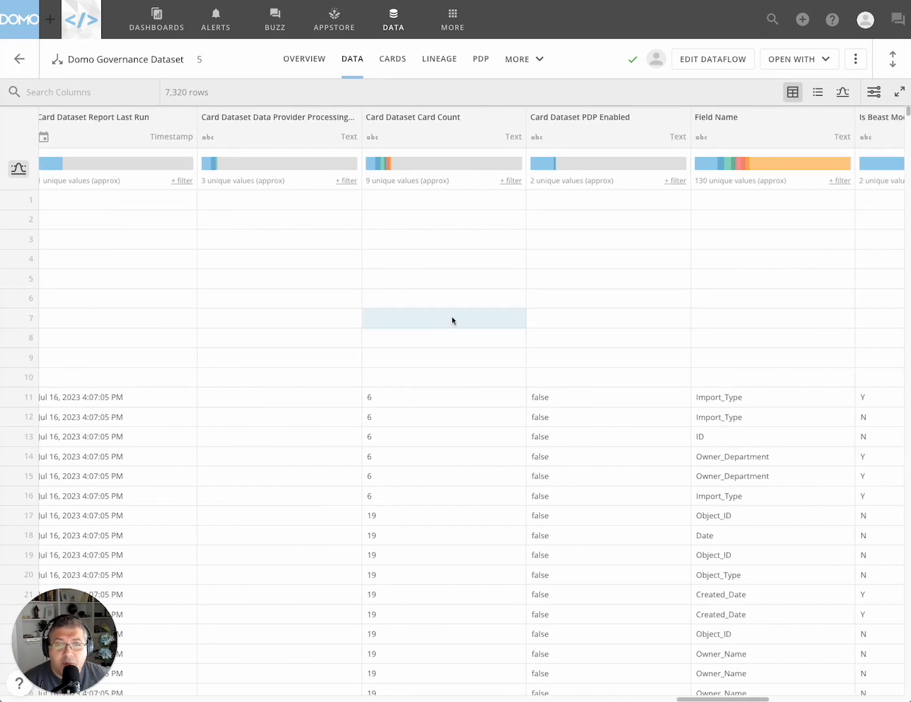
{"action": "scroll", "coordinate": [441, 327], "scroll_direction": "right", "scroll_amount": 3}
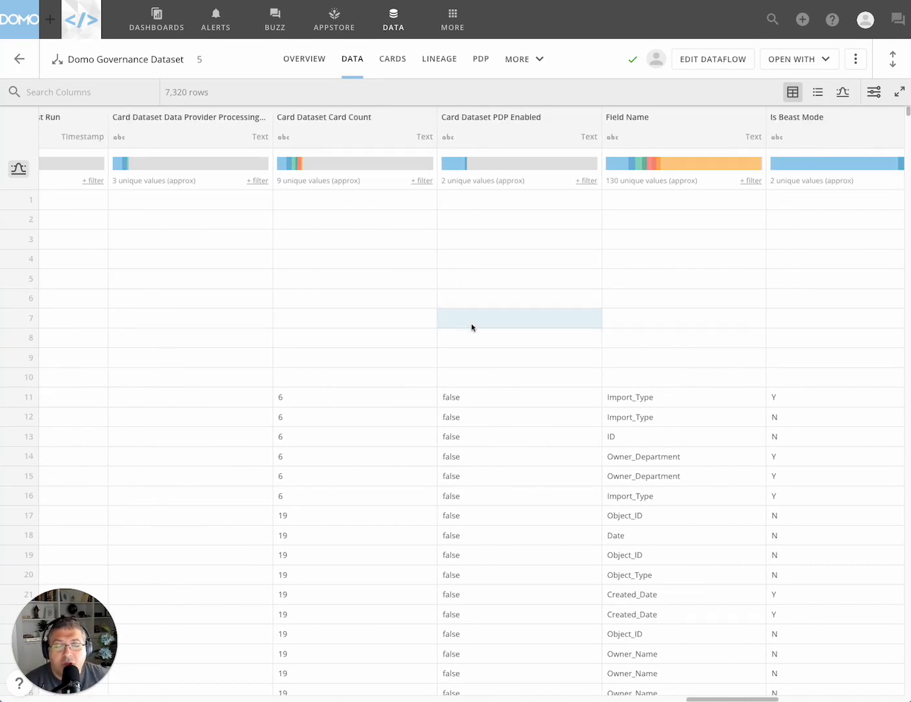
{"action": "scroll", "coordinate": [485, 357], "scroll_direction": "right", "scroll_amount": 13}
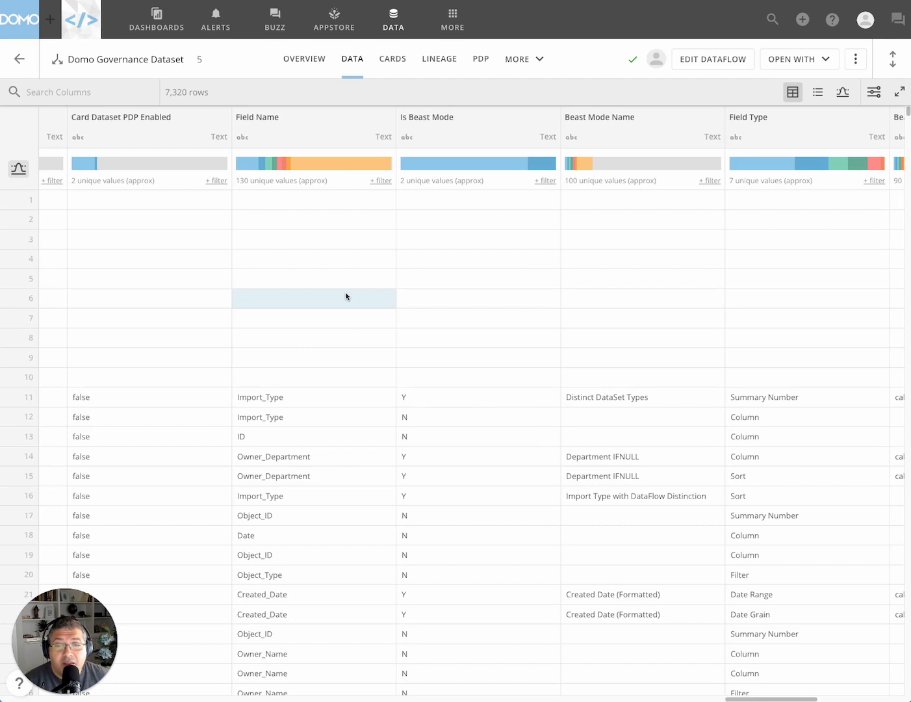
{"action": "scroll", "coordinate": [346, 298], "scroll_direction": "right", "scroll_amount": 1}
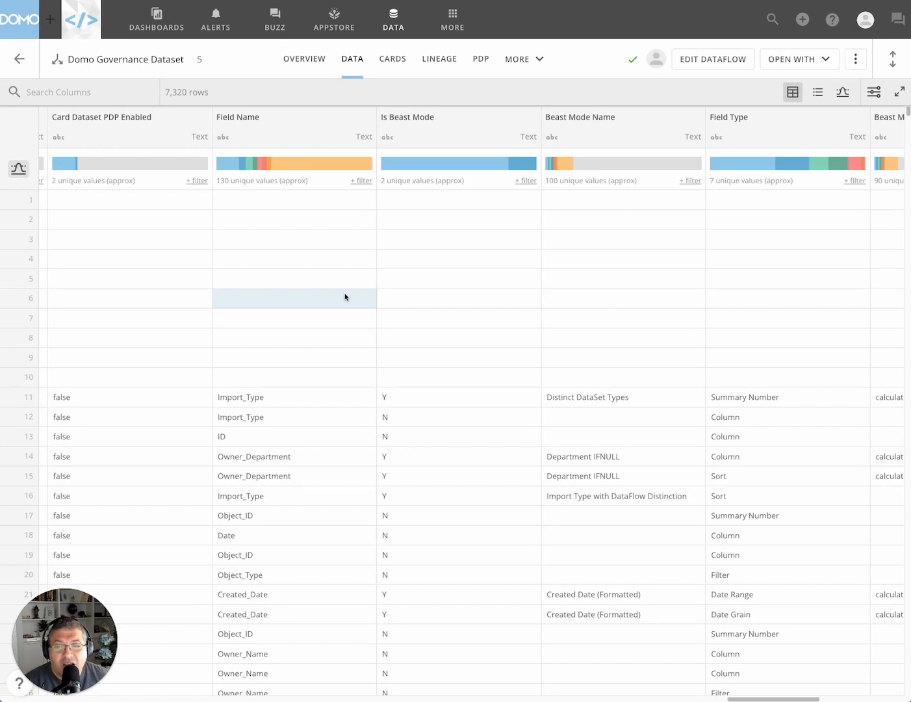
{"action": "scroll", "coordinate": [341, 305], "scroll_direction": "right", "scroll_amount": 10}
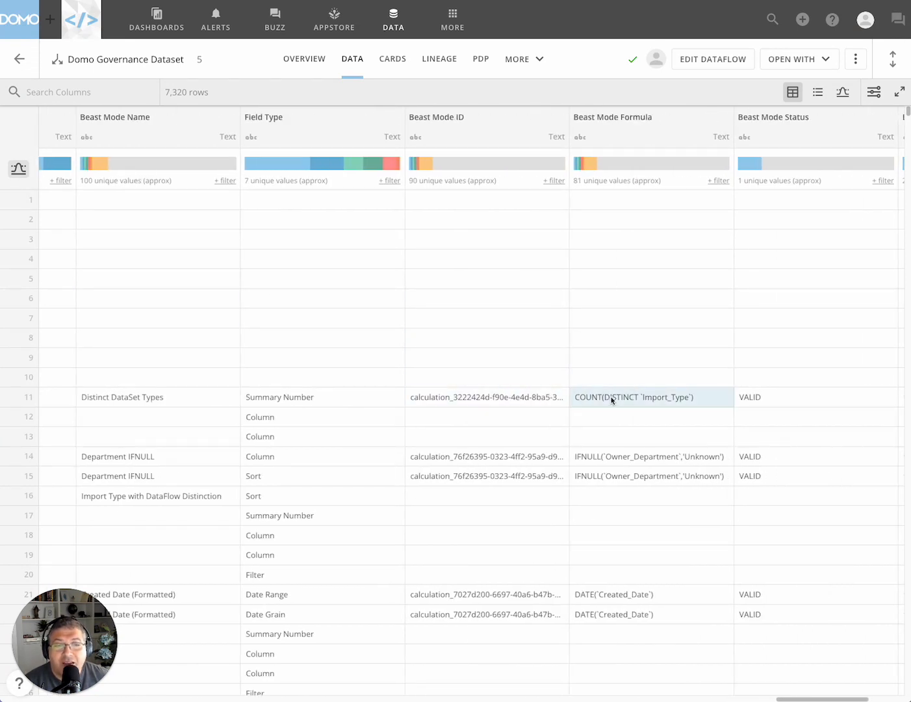
{"action": "scroll", "coordinate": [610, 400], "scroll_direction": "right", "scroll_amount": 7}
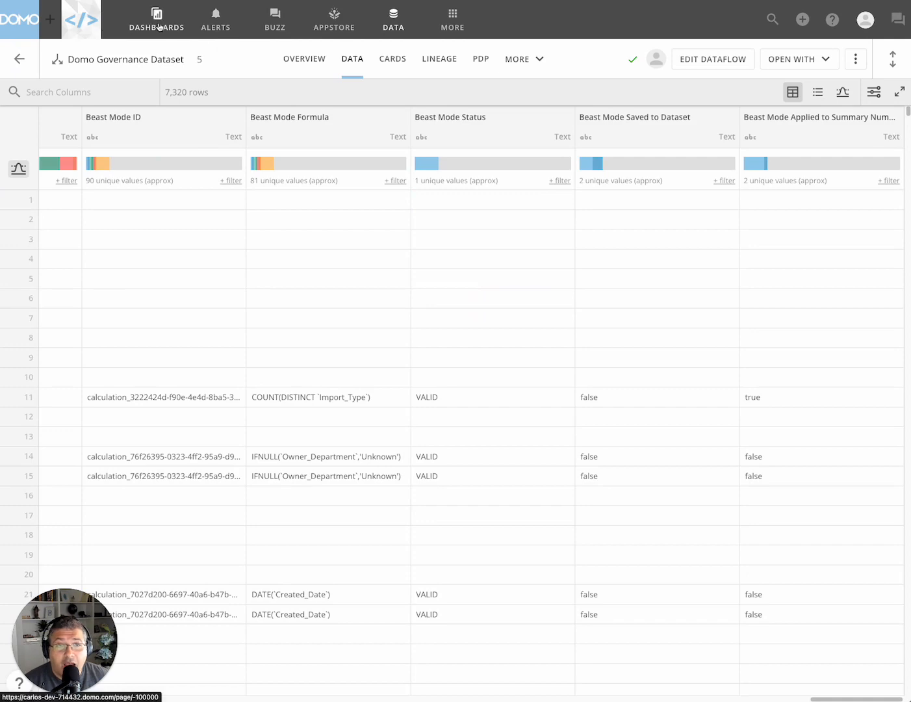
Return to the parent page and page user columns of the Domo Governance Dataset table.
{"action": "scroll", "coordinate": [218, 228], "scroll_direction": "left", "scroll_amount": 15}
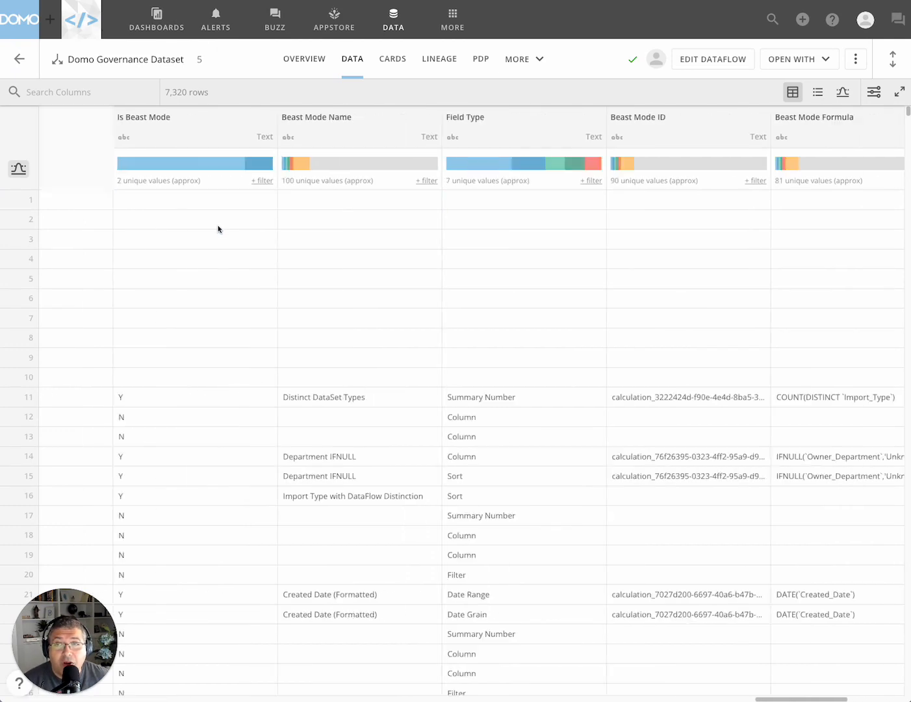
{"action": "scroll", "coordinate": [210, 246], "scroll_direction": "left", "scroll_amount": 20}
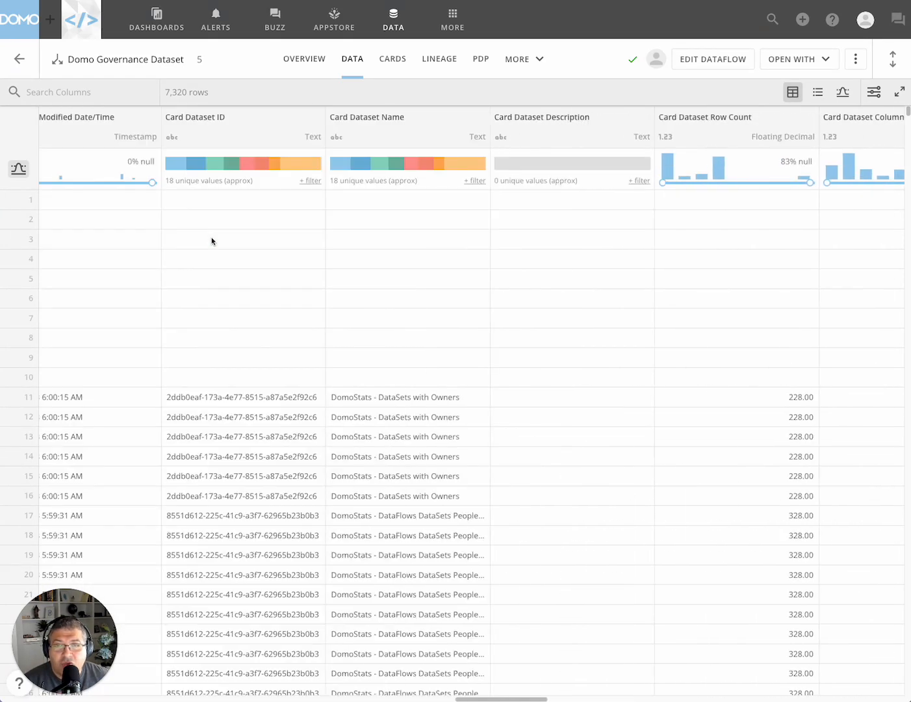
{"action": "scroll", "coordinate": [212, 241], "scroll_direction": "left", "scroll_amount": 20}
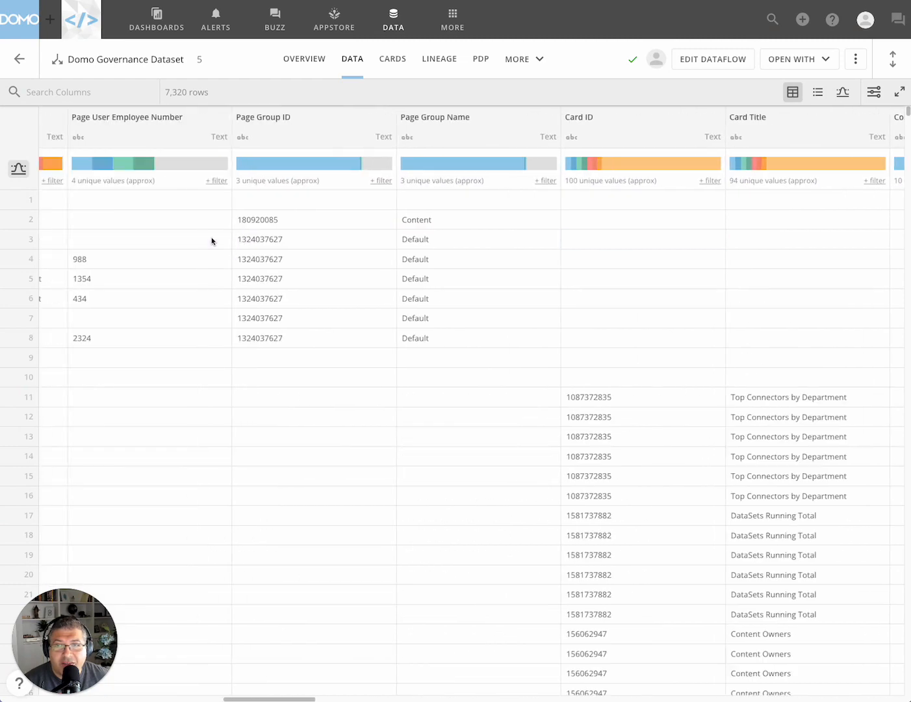
{"action": "scroll", "coordinate": [211, 243], "scroll_direction": "left", "scroll_amount": 5}
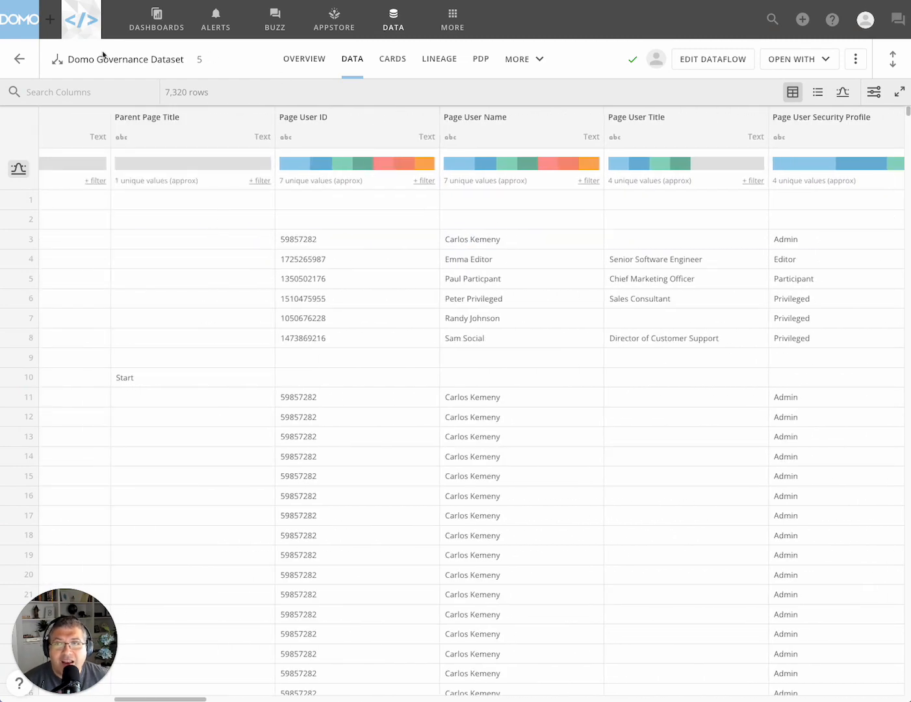
Search all datasets for "pages", open Governance - Pages and Users, and display its data table.
{"action": "left_click", "coordinate": [387, 25]}
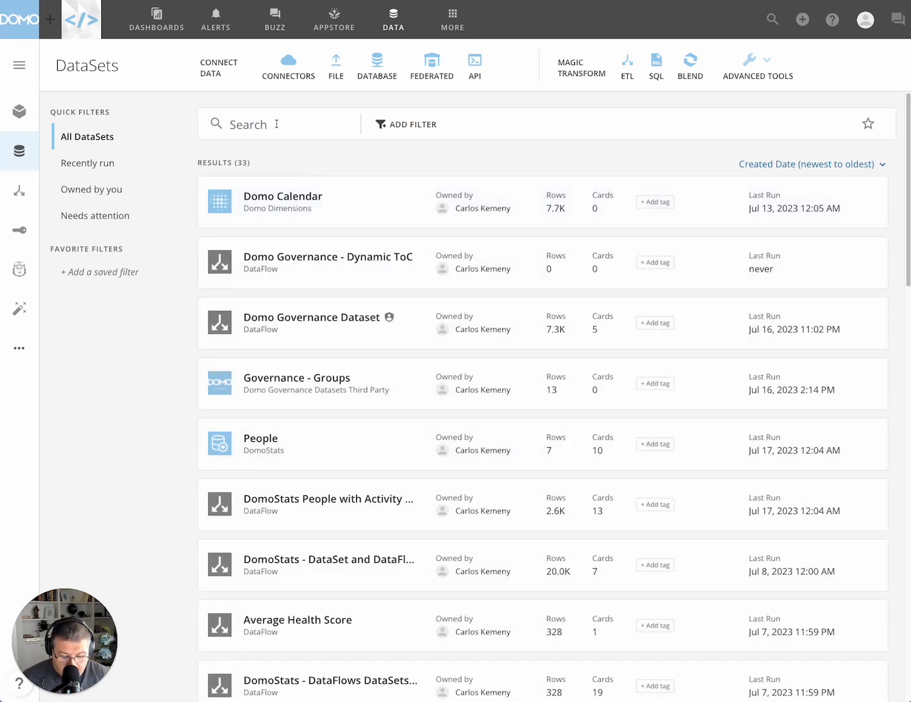
{"action": "type", "text": "pages"}
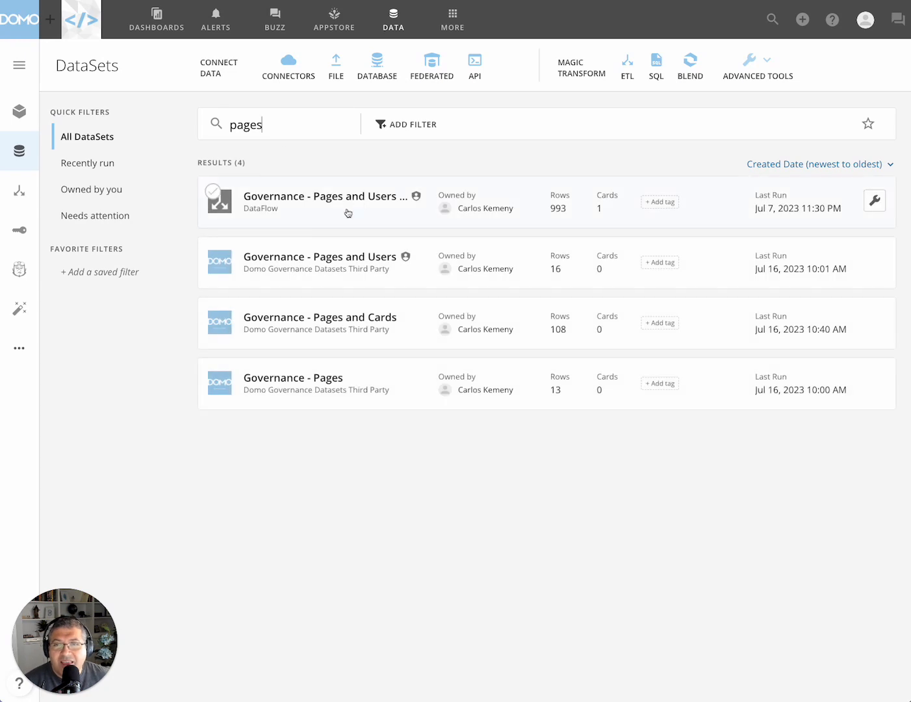
{"action": "left_click", "coordinate": [319, 258]}
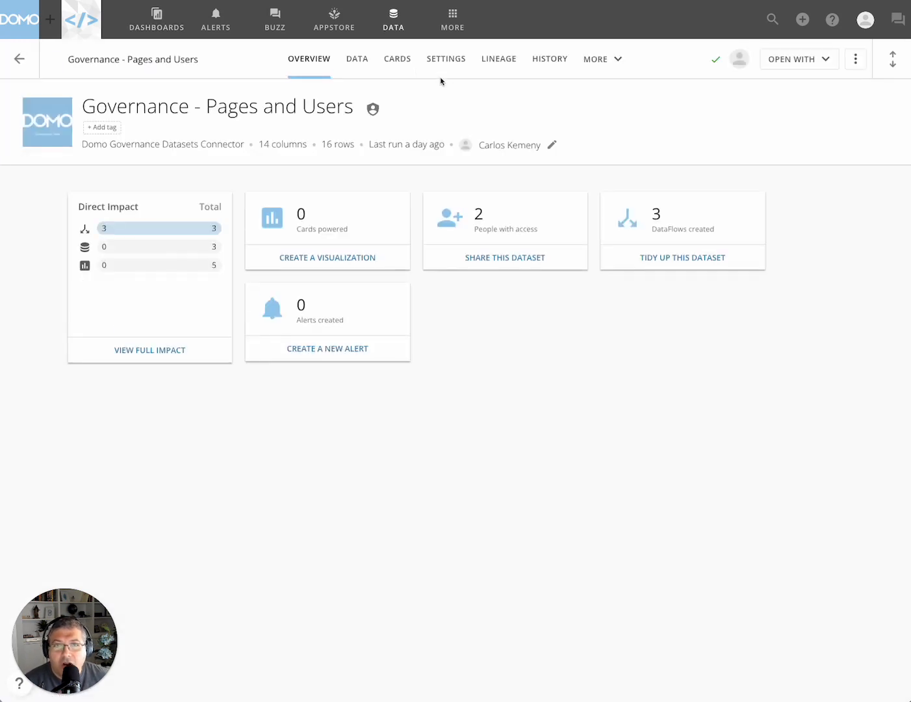
{"action": "left_click", "coordinate": [365, 62]}
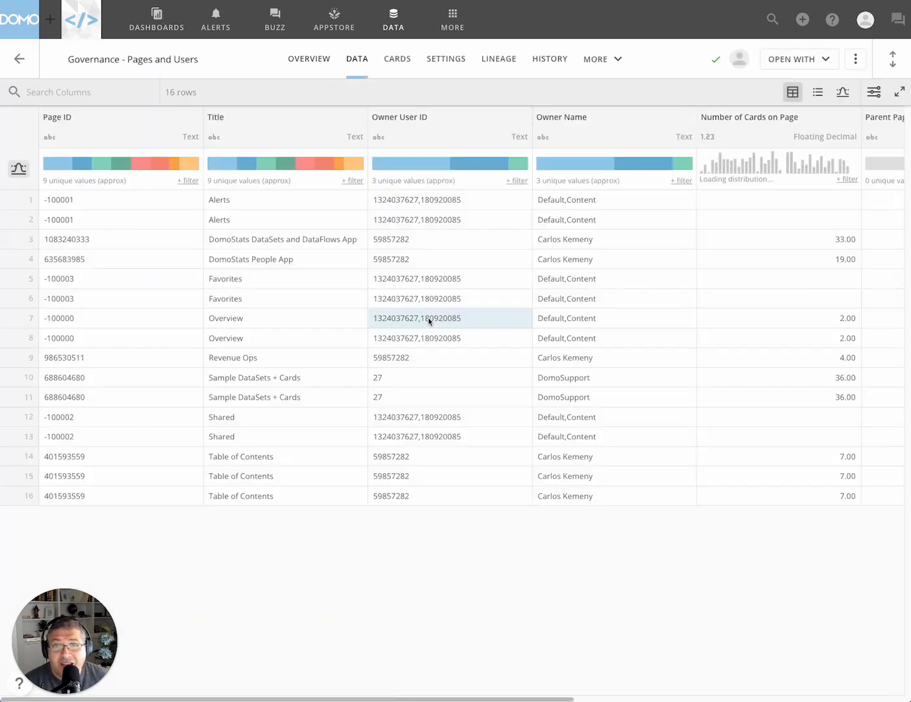
Examine the page, owner, user and group columns of Governance - Pages and Users to compare user-level and group-level page access.
{"action": "scroll", "coordinate": [453, 310], "scroll_direction": "right", "scroll_amount": 10}
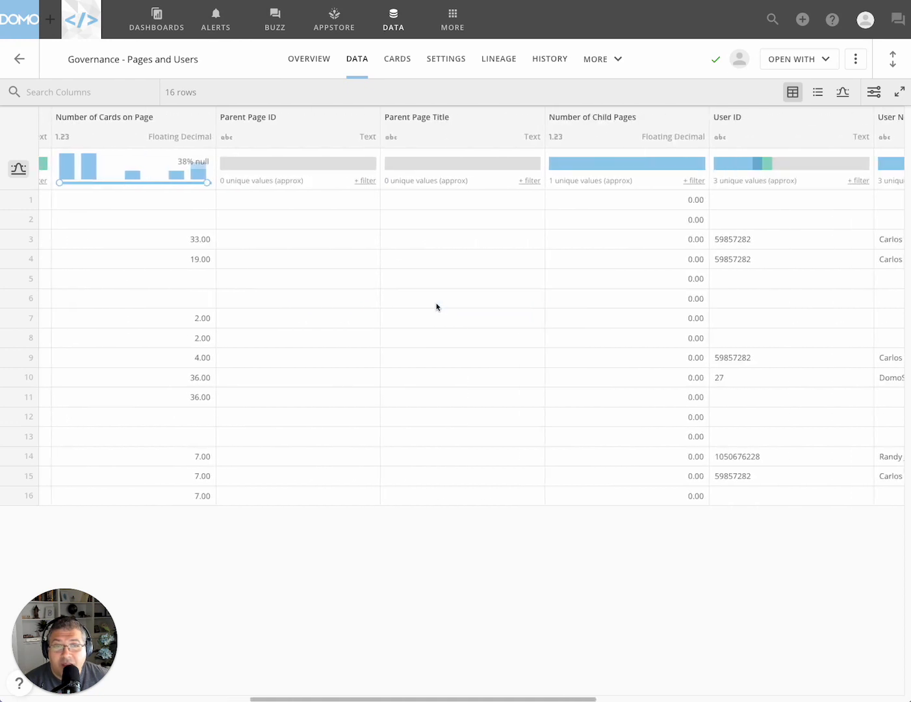
{"action": "scroll", "coordinate": [435, 307], "scroll_direction": "left", "scroll_amount": 7}
{"action": "scroll", "coordinate": [432, 307], "scroll_direction": "left", "scroll_amount": 3}
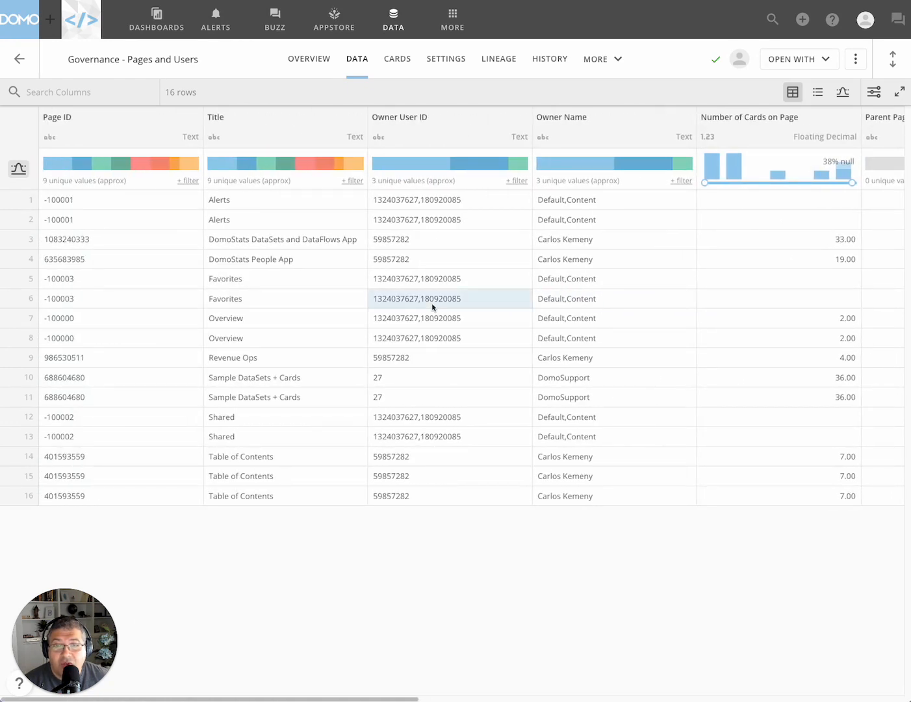
{"action": "scroll", "coordinate": [580, 371], "scroll_direction": "right", "scroll_amount": 10}
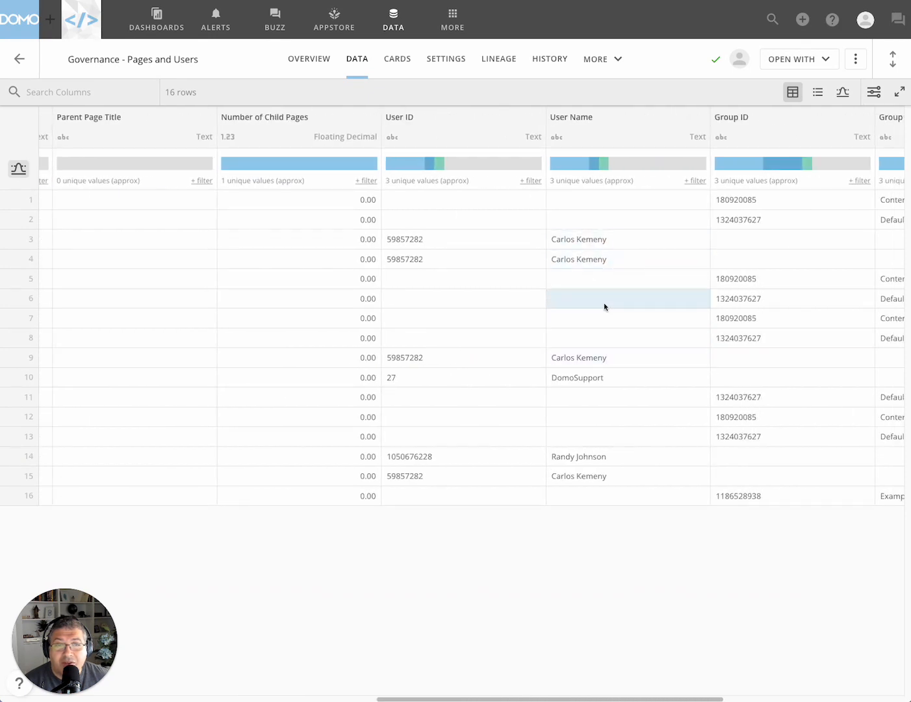
{"action": "scroll", "coordinate": [603, 305], "scroll_direction": "right", "scroll_amount": 3}
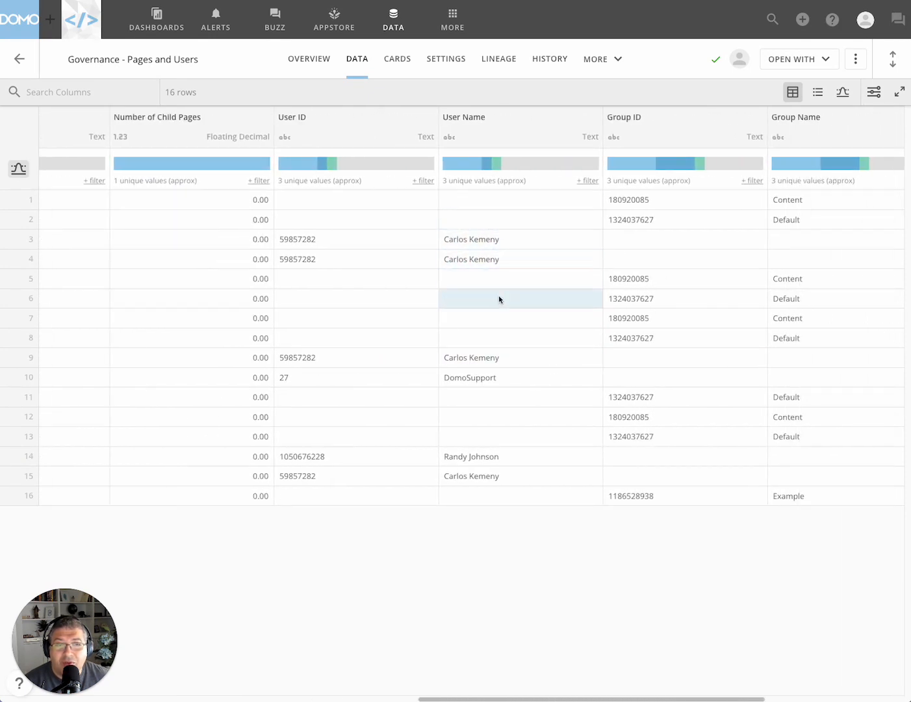
{"action": "scroll", "coordinate": [700, 209], "scroll_direction": "right", "scroll_amount": 2}
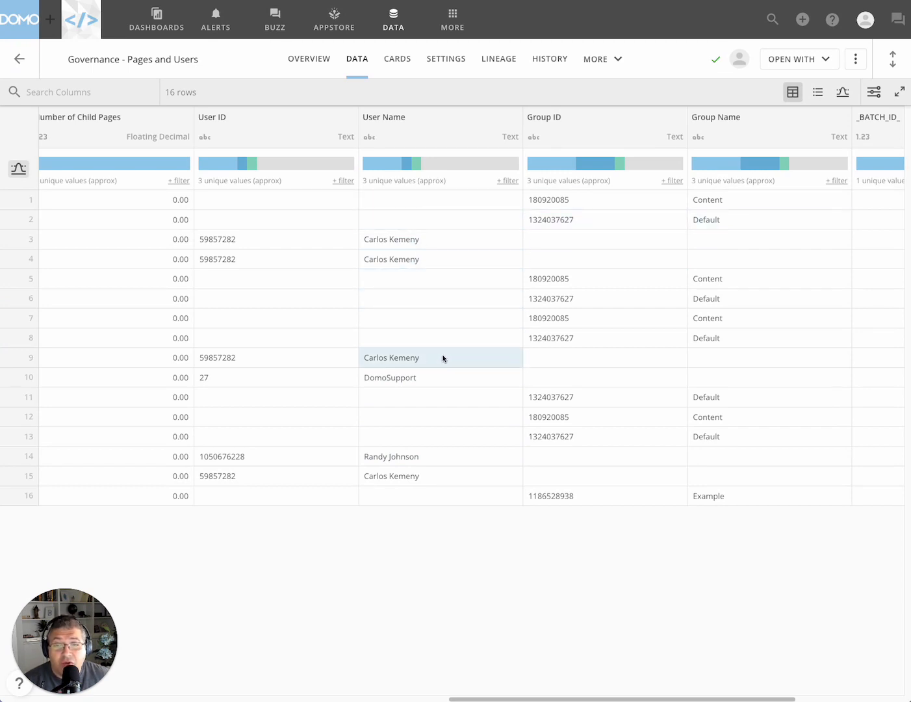
{"action": "scroll", "coordinate": [444, 357], "scroll_direction": "right", "scroll_amount": 3}
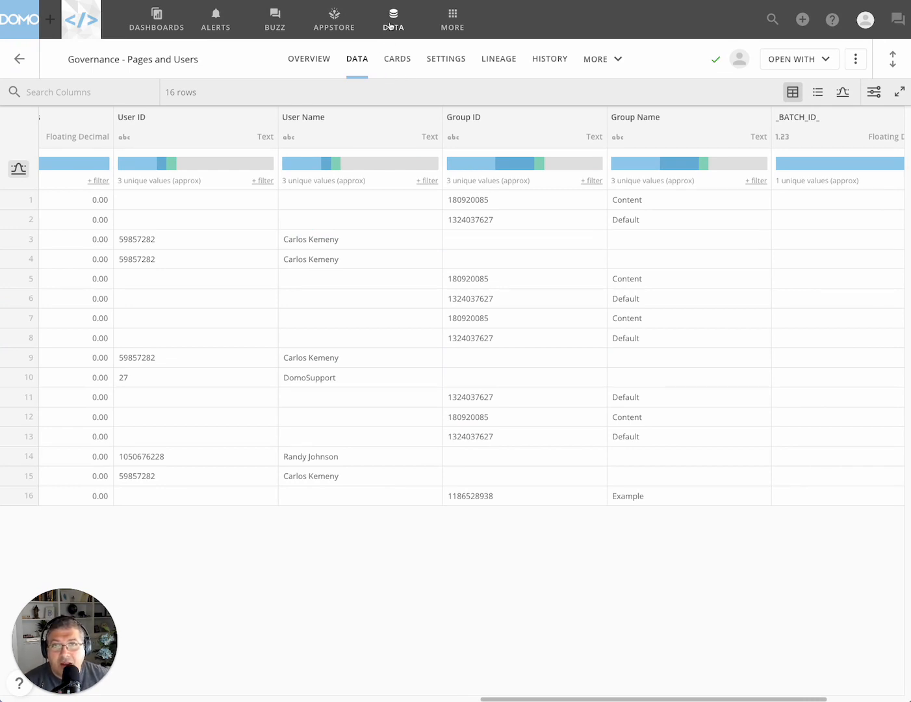
Open the Table of Contents dashboard and look over its card listing page titles, descriptions and links.
{"action": "left_click", "coordinate": [157, 21]}
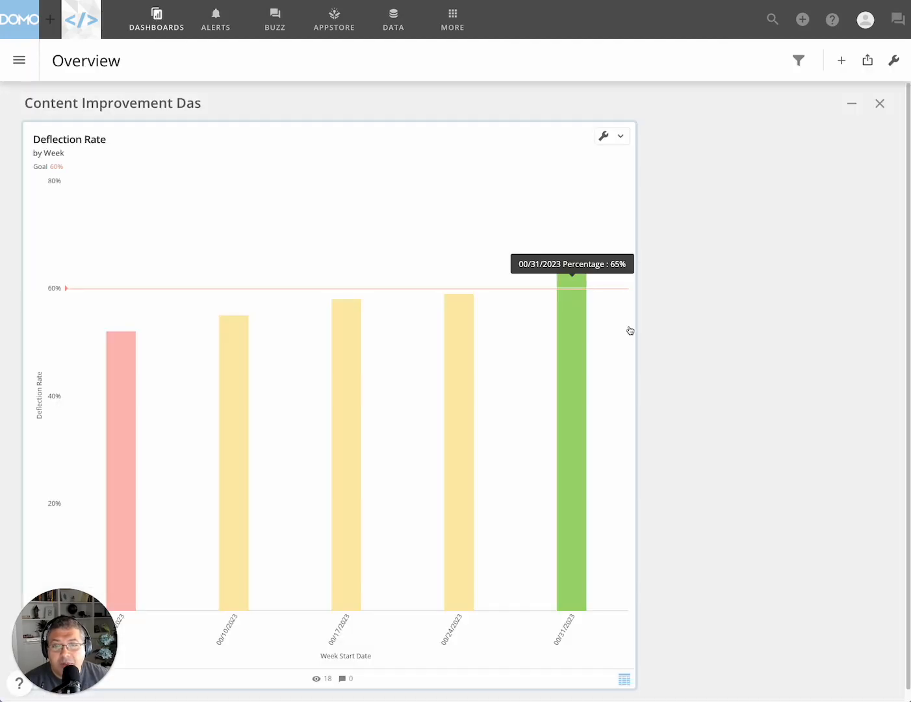
{"action": "left_click", "coordinate": [18, 60]}
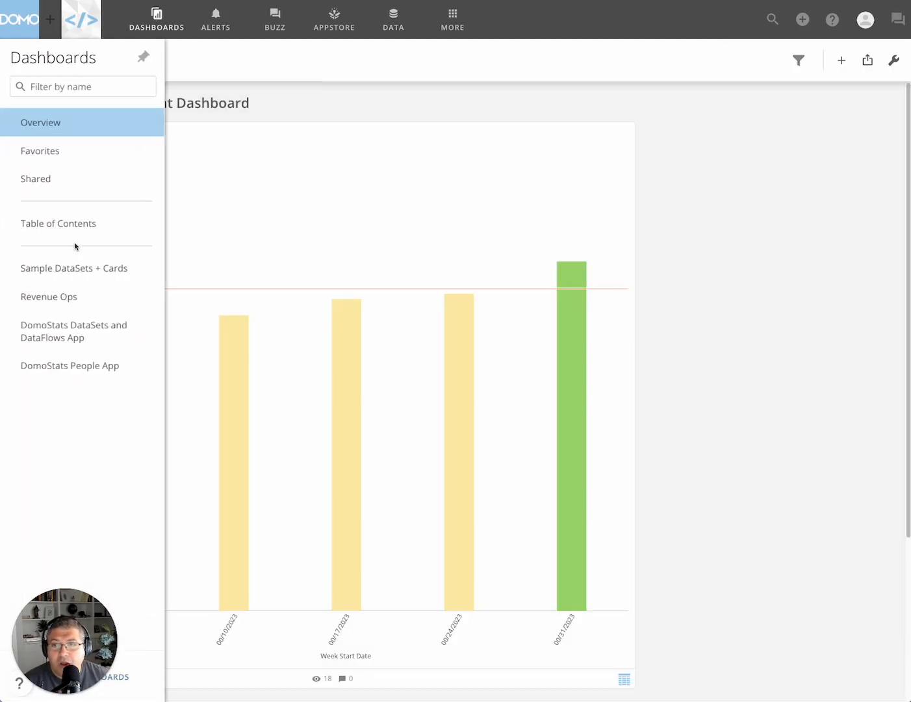
{"action": "left_click", "coordinate": [70, 224]}
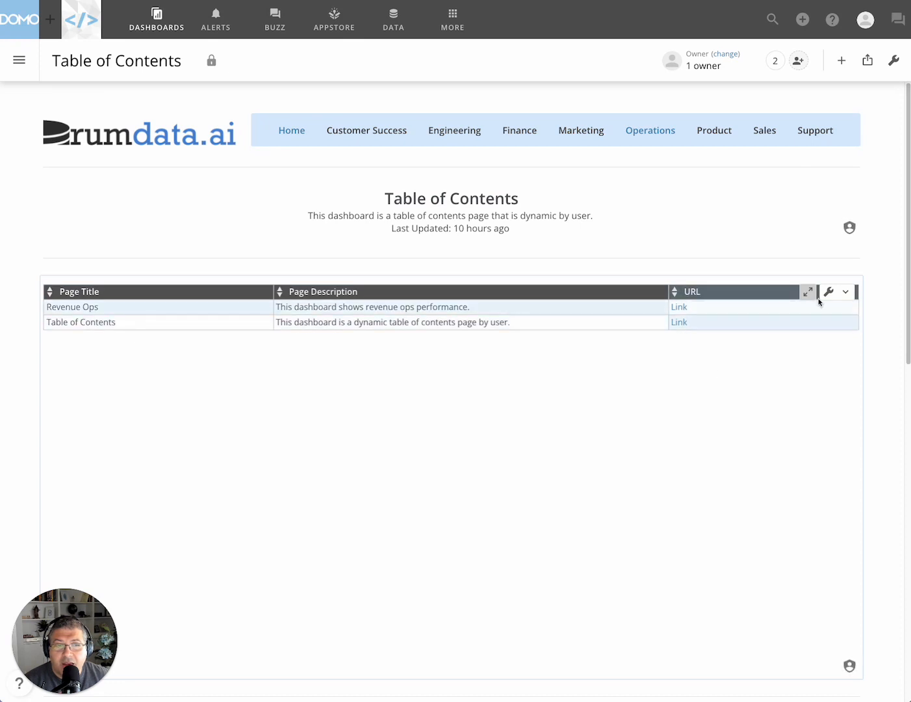
{"action": "scroll", "coordinate": [810, 500], "scroll_direction": "down", "scroll_amount": 3}
{"action": "scroll", "coordinate": [802, 429], "scroll_direction": "up", "scroll_amount": 3}
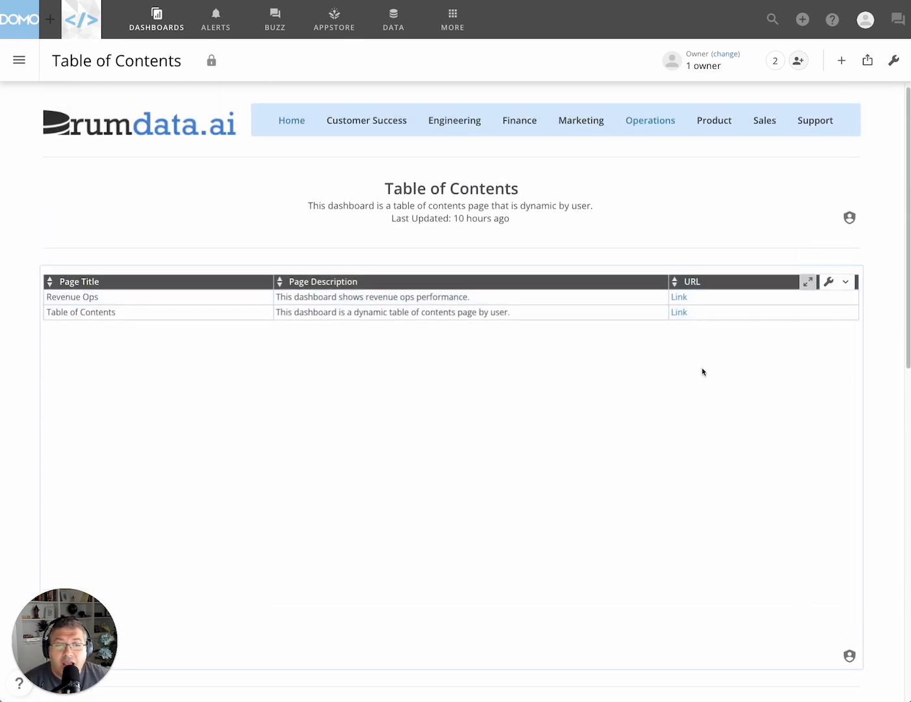
Show the details of the page listing card and open the Domo Governance Dataset that powers it.
{"action": "left_click", "coordinate": [834, 284]}
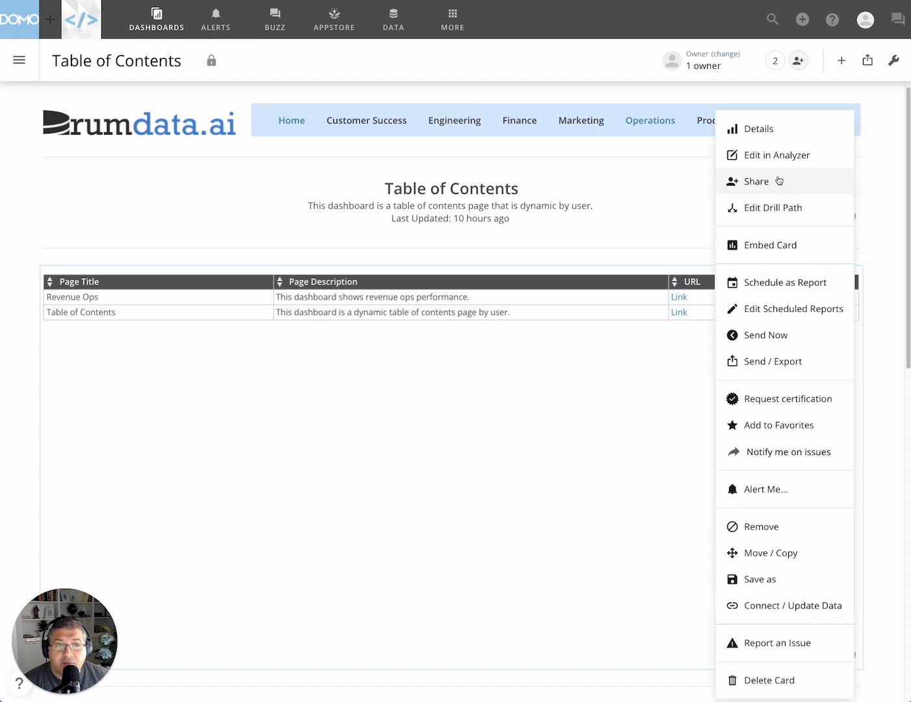
{"action": "left_click", "coordinate": [764, 131]}
{"action": "scroll", "coordinate": [163, 566], "scroll_direction": "down", "scroll_amount": 5}
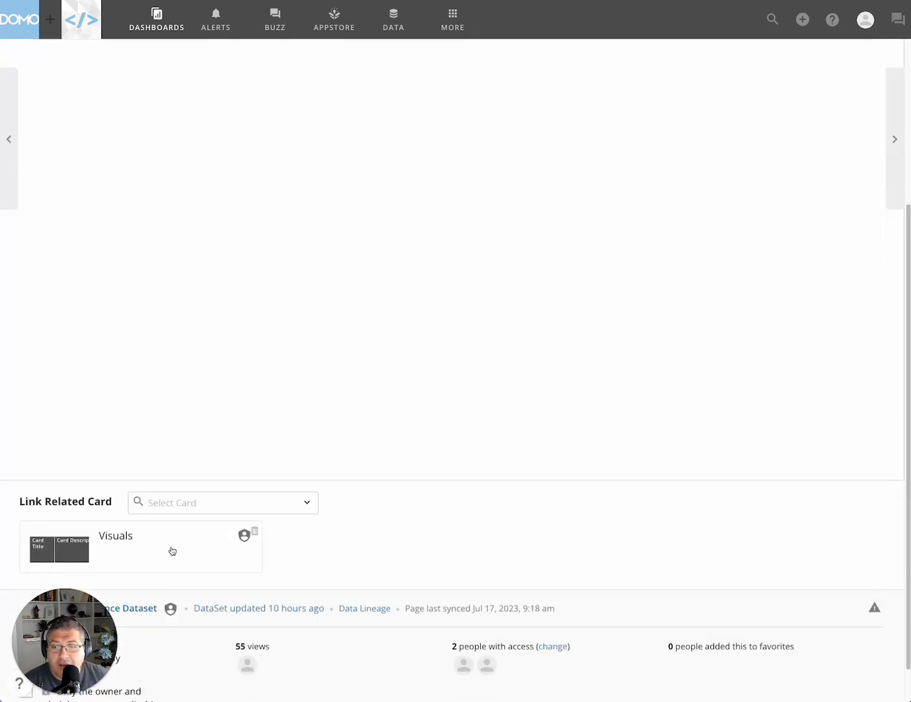
{"action": "scroll", "coordinate": [138, 585], "scroll_direction": "down", "scroll_amount": 1}
{"action": "left_click", "coordinate": [136, 570]}
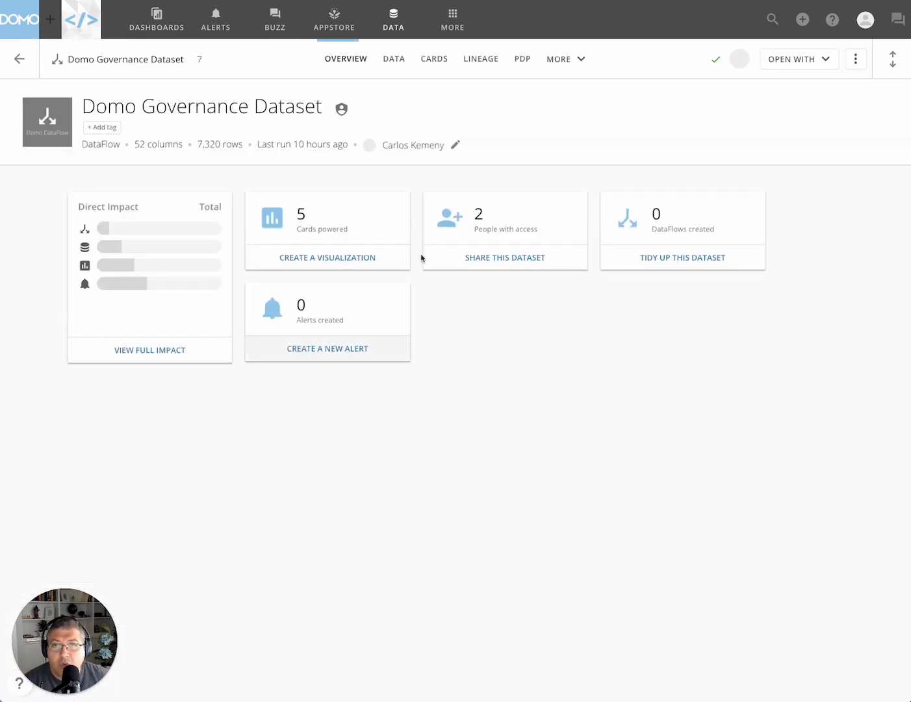
Open the dataset's PDP policies and edit the Page User Email data access filter of the Governance policy.
{"action": "left_click", "coordinate": [477, 63]}
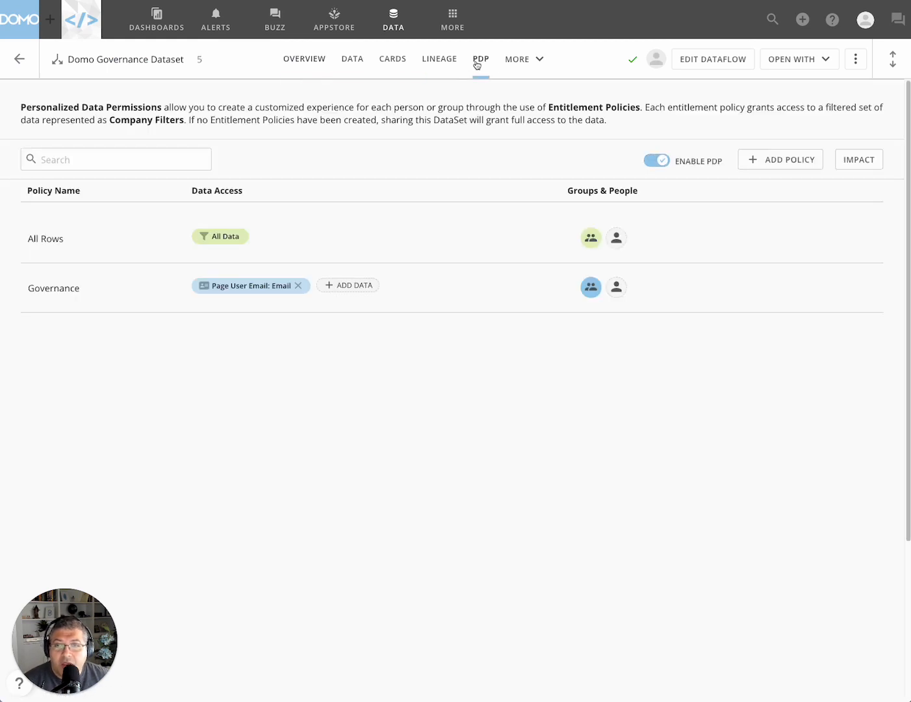
{"action": "left_click", "coordinate": [92, 287]}
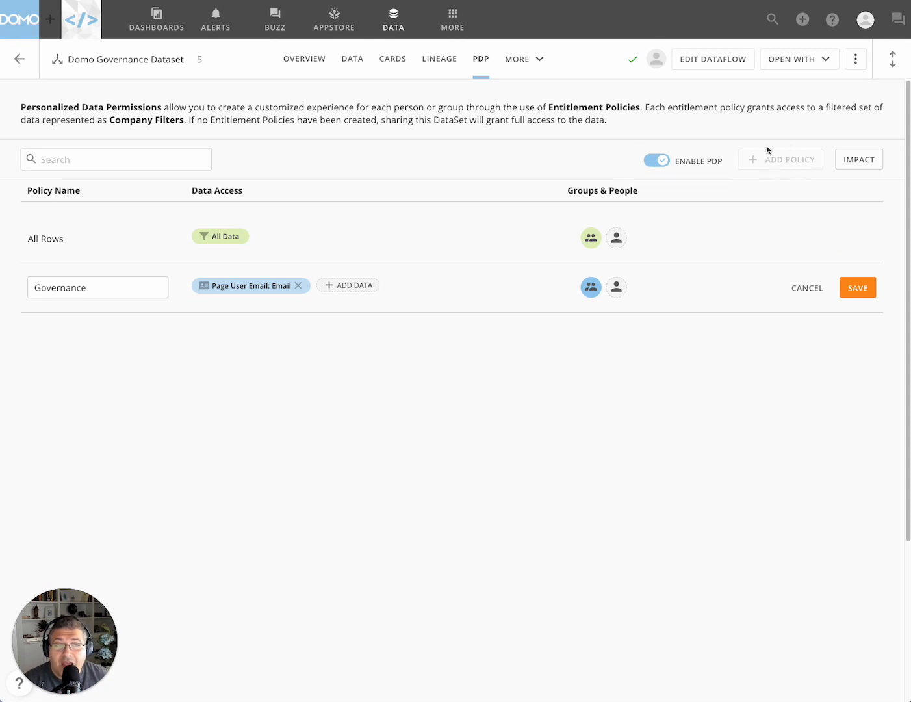
{"action": "left_click", "coordinate": [267, 291]}
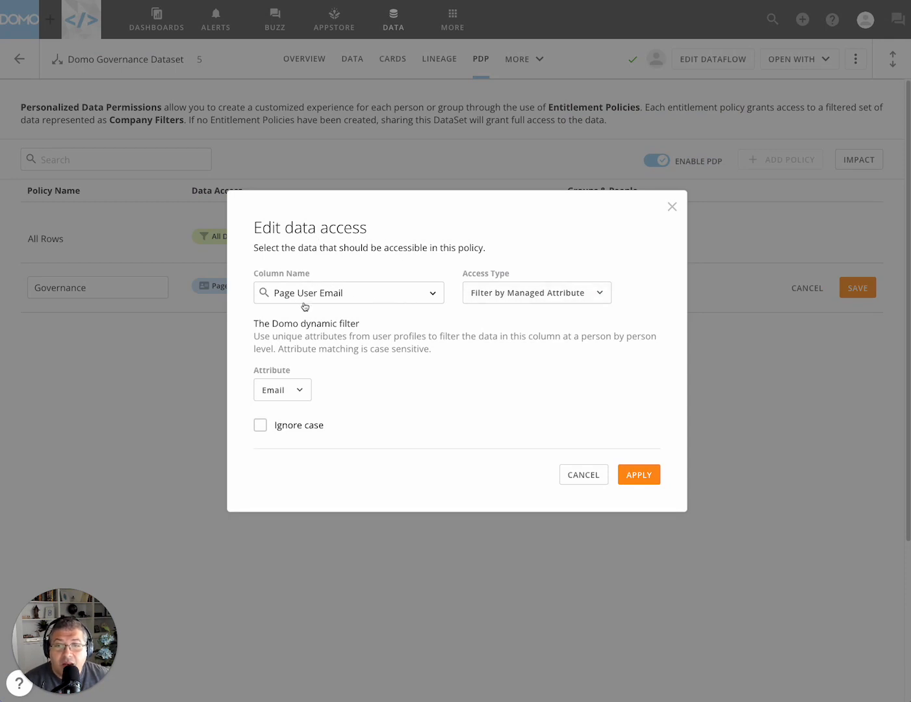
Review the columns available for the policy's data access filter, keeping Page User Email selected.
{"action": "left_click", "coordinate": [431, 299]}
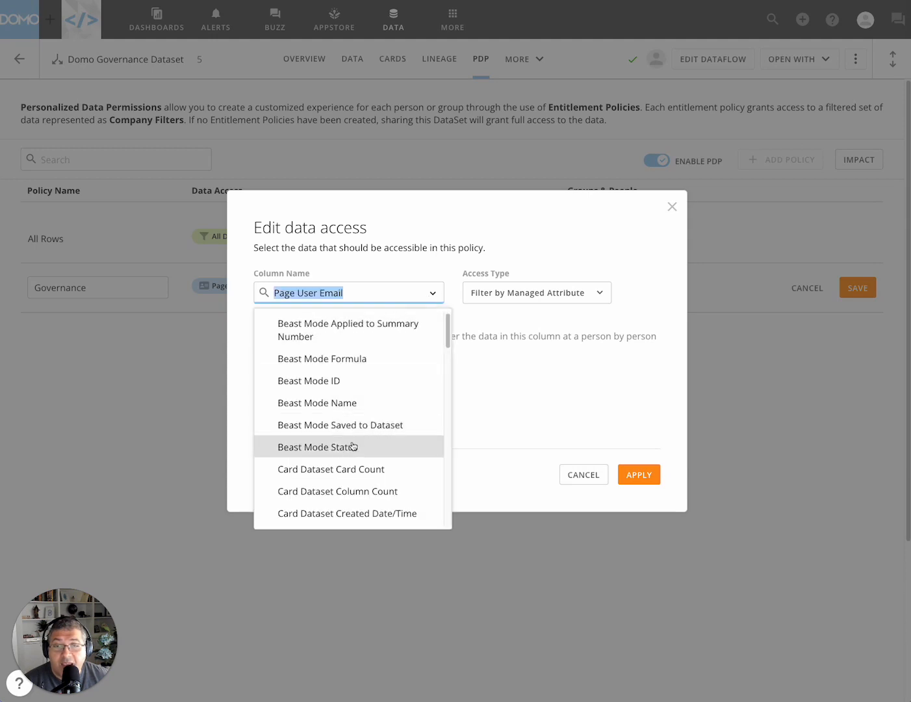
{"action": "scroll", "coordinate": [354, 440], "scroll_direction": "down", "scroll_amount": 6}
{"action": "scroll", "coordinate": [355, 436], "scroll_direction": "down", "scroll_amount": 2}
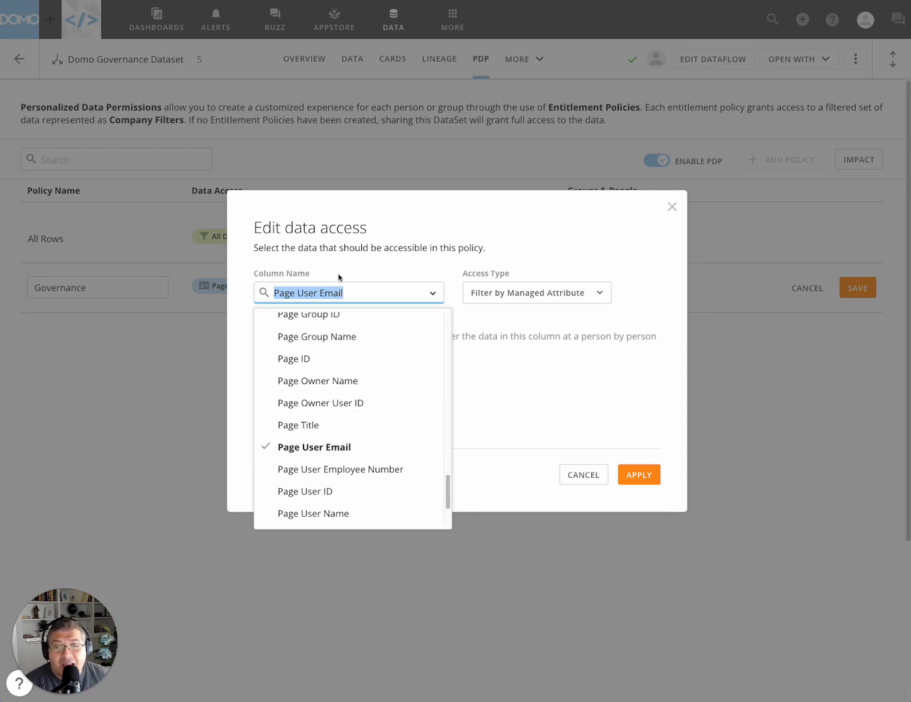
{"action": "left_click", "coordinate": [535, 418]}
Review the filter's Access Type and Attribute options, keeping Filter by Managed Attribute and Email, cancel the edit, and return to the Table of Contents dashboard.
{"action": "left_click", "coordinate": [547, 296]}
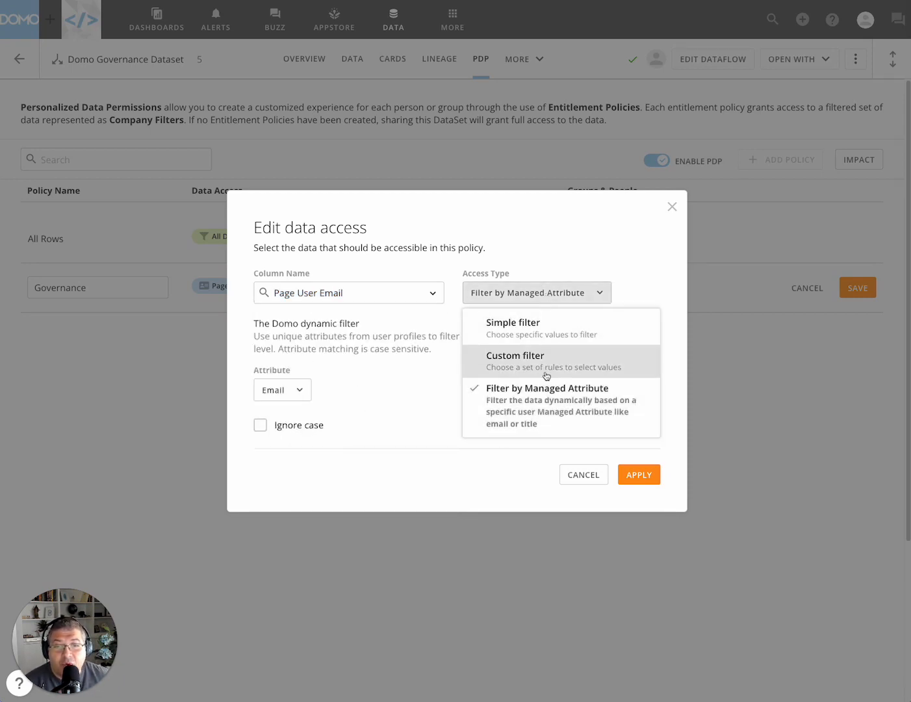
{"action": "left_click", "coordinate": [589, 407]}
{"action": "left_click", "coordinate": [300, 390]}
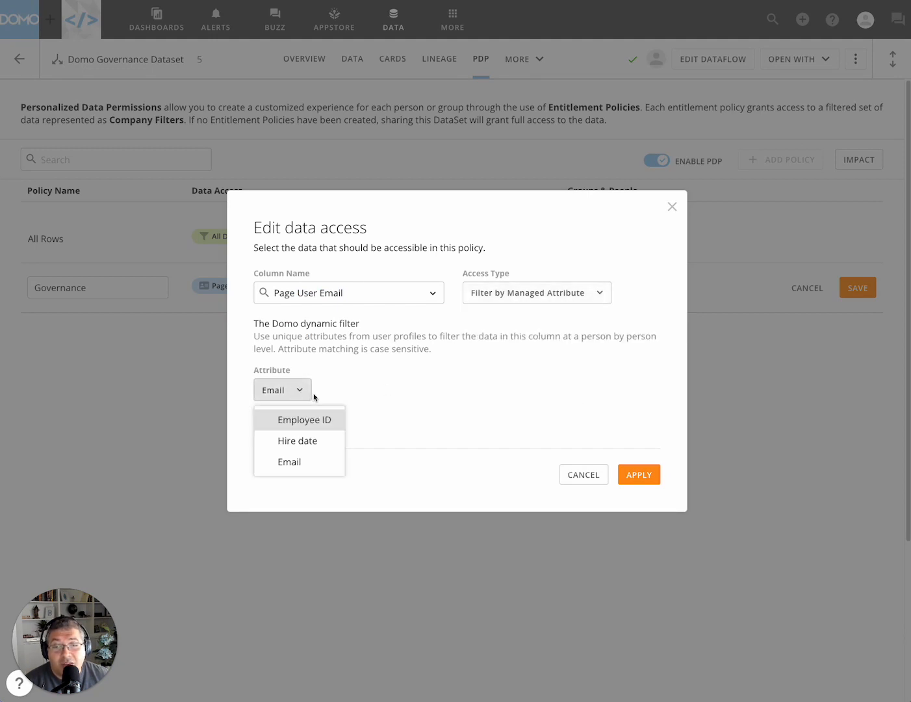
{"action": "left_click", "coordinate": [288, 462]}
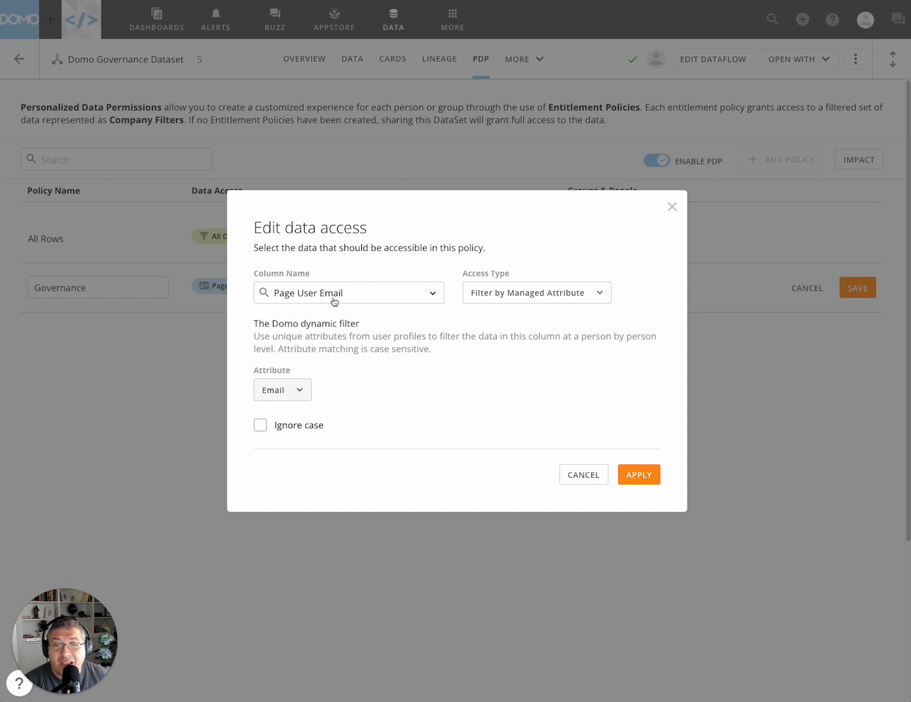
{"action": "left_click", "coordinate": [593, 479]}
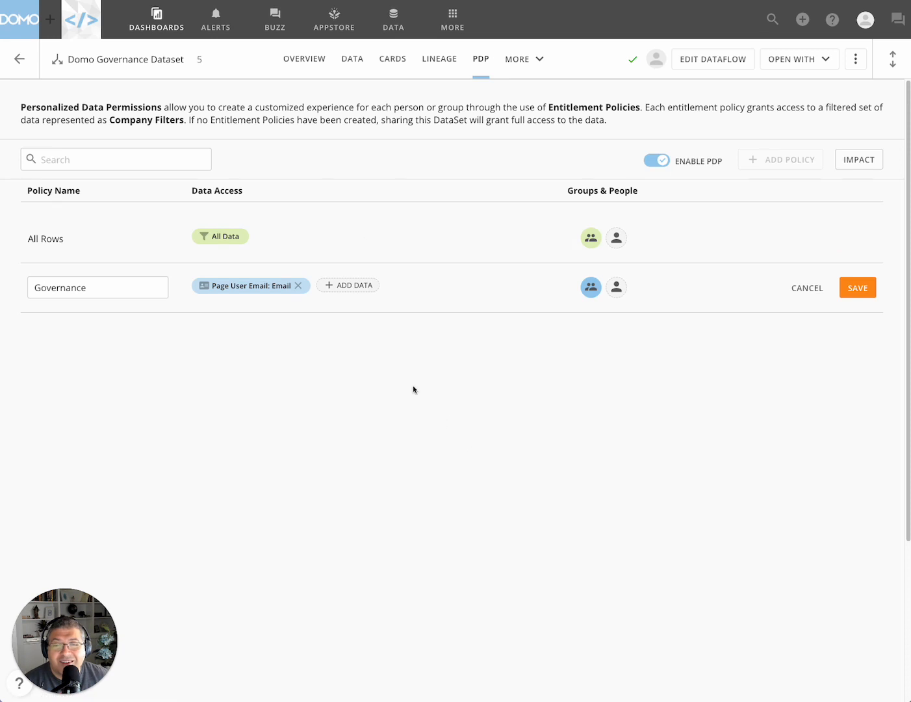
{"action": "left_click", "coordinate": [19, 61]}
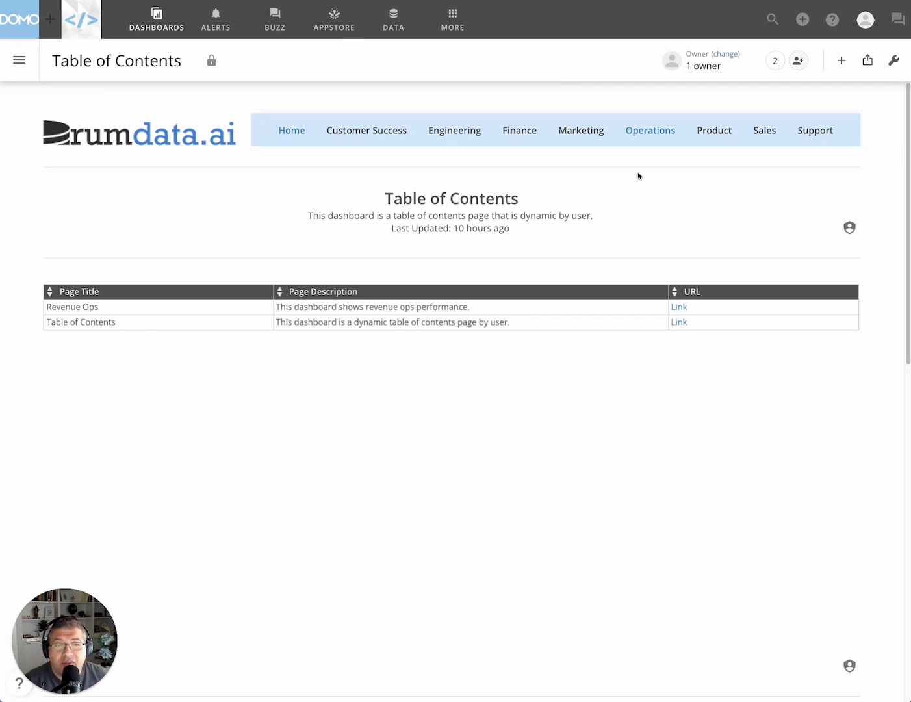
Switch to the restricted user's account with its saved email and password, dismiss the welcome prompts, and check the dashboard's Operations link.
{"action": "left_click", "coordinate": [866, 25]}
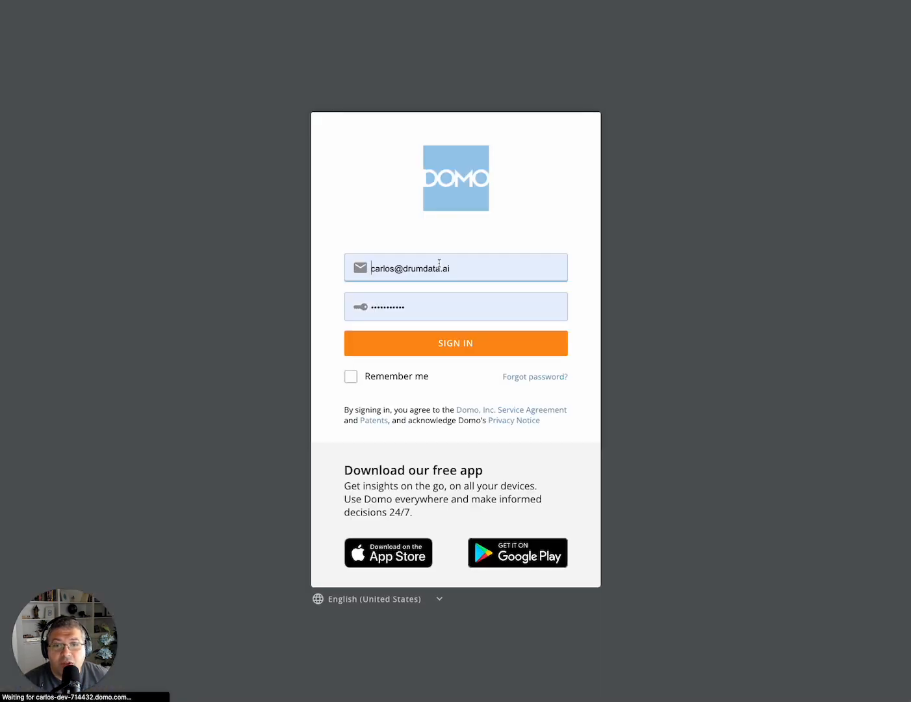
{"action": "left_click", "coordinate": [495, 267]}
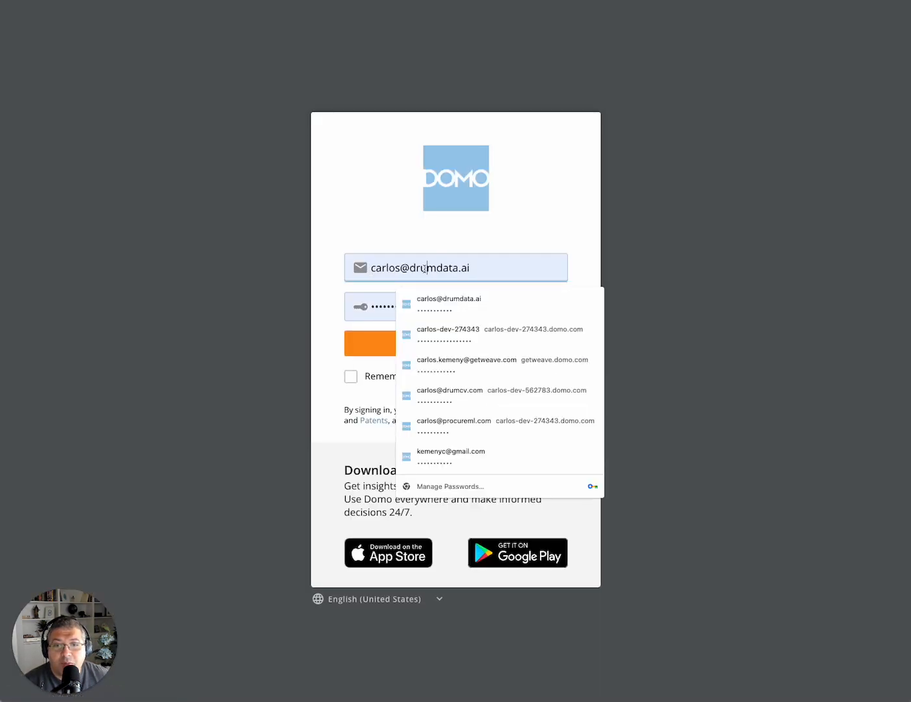
{"action": "left_click", "coordinate": [463, 449]}
{"action": "left_click", "coordinate": [447, 343]}
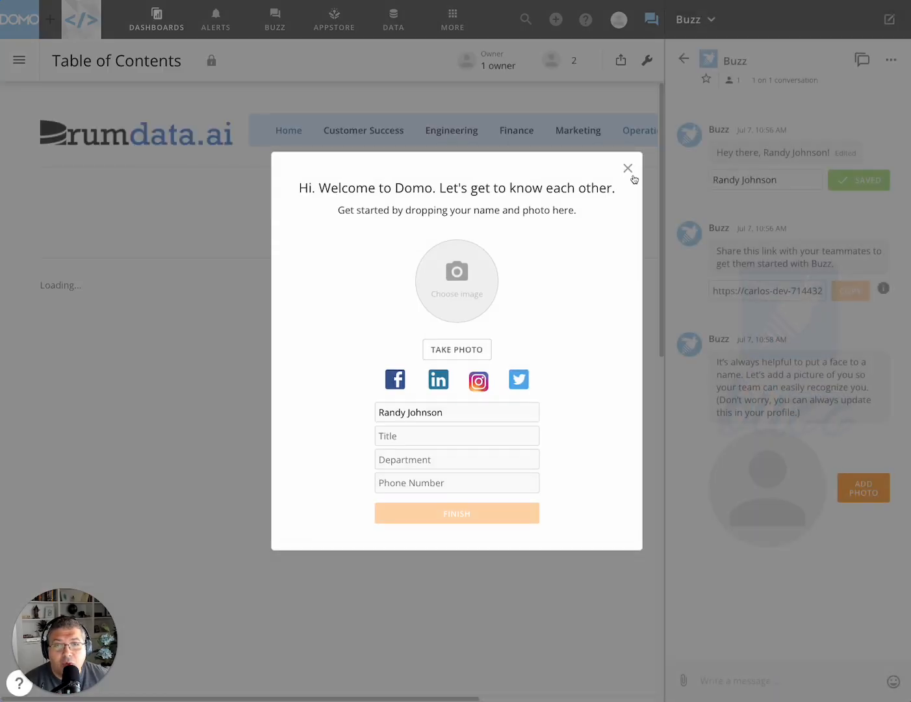
{"action": "left_click", "coordinate": [629, 171]}
{"action": "left_click", "coordinate": [652, 18]}
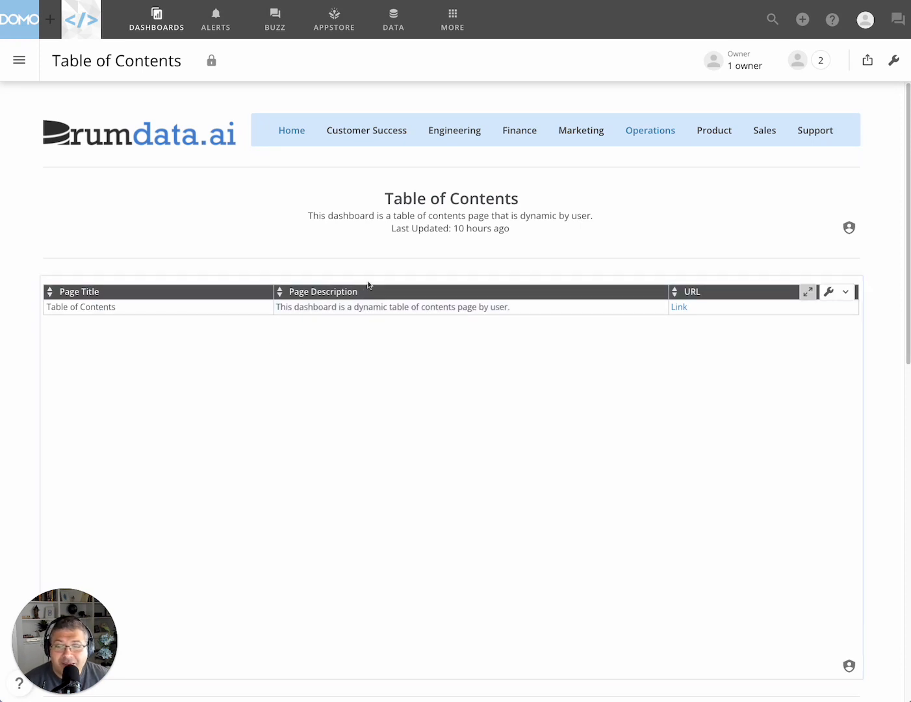
{"action": "left_click", "coordinate": [635, 138]}
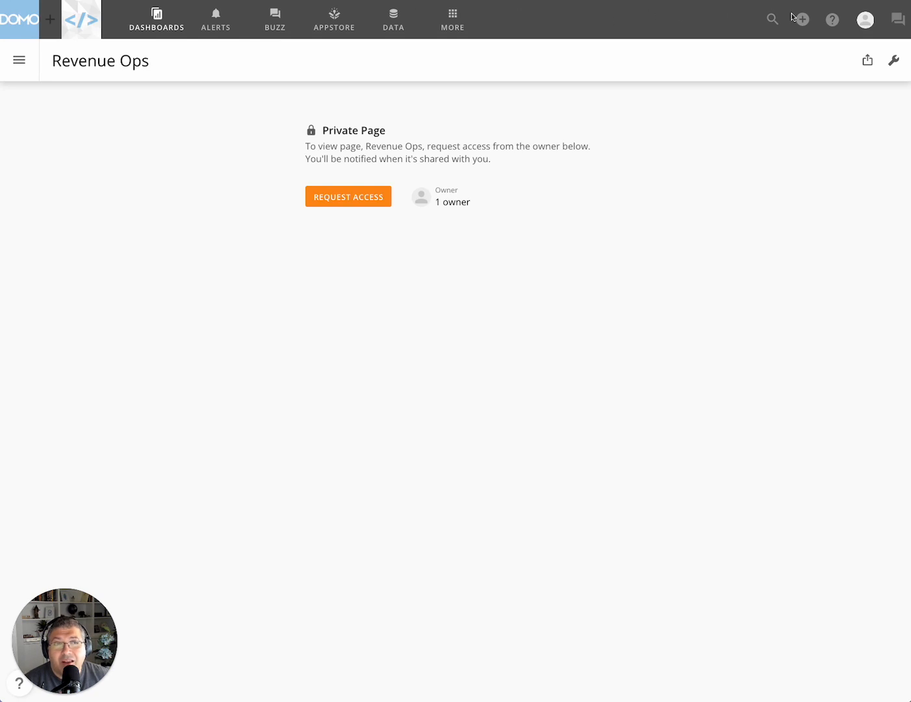
Sign out and sign back in with the dashboard owner's saved email and password, dismissing the welcome dialog.
{"action": "left_click", "coordinate": [865, 19]}
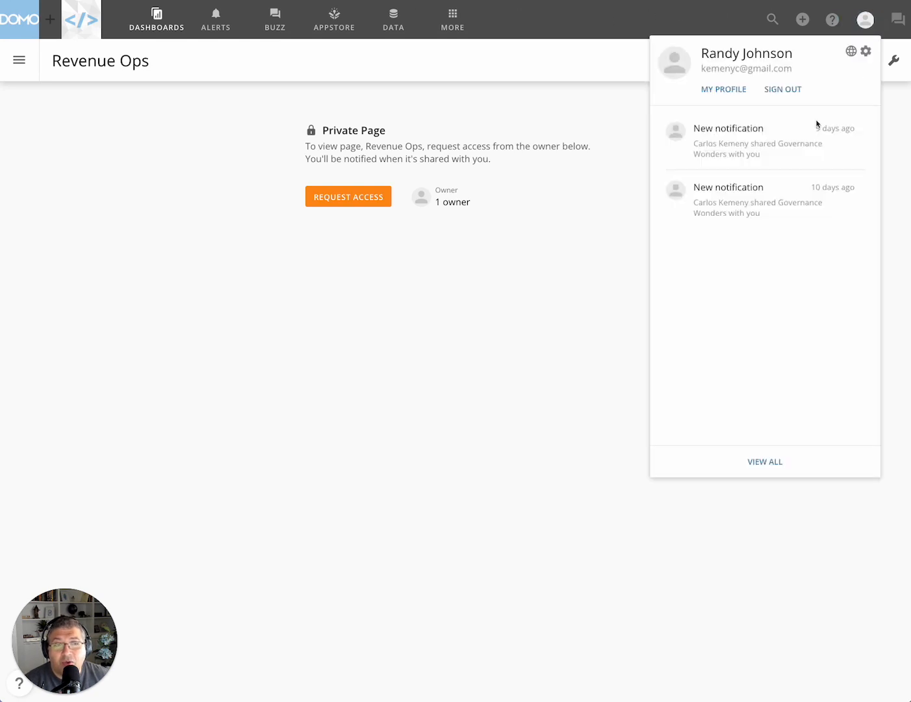
{"action": "left_click", "coordinate": [787, 92]}
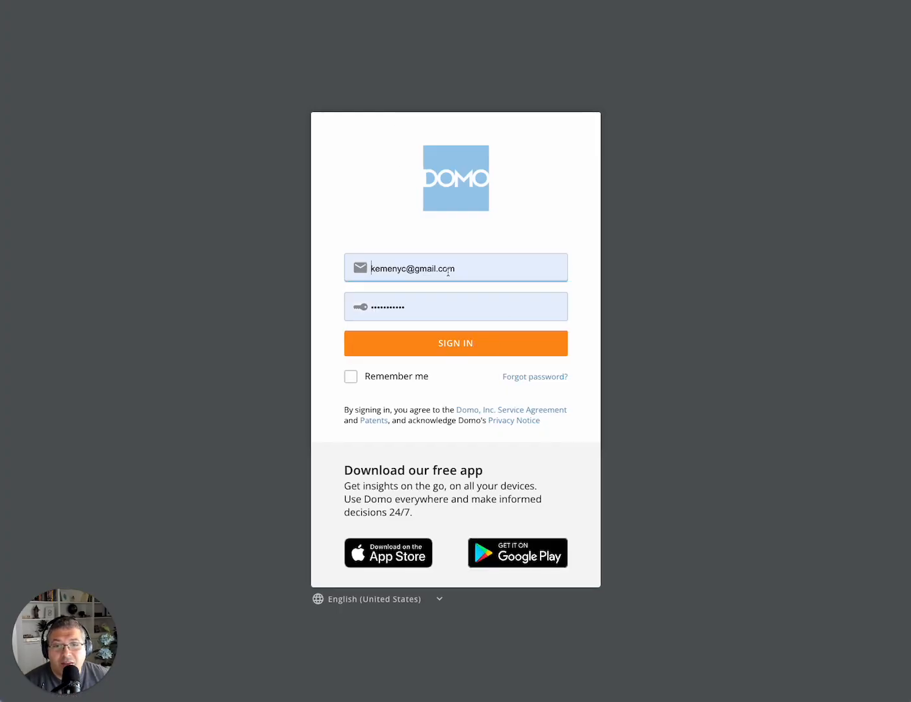
{"action": "left_click", "coordinate": [448, 272]}
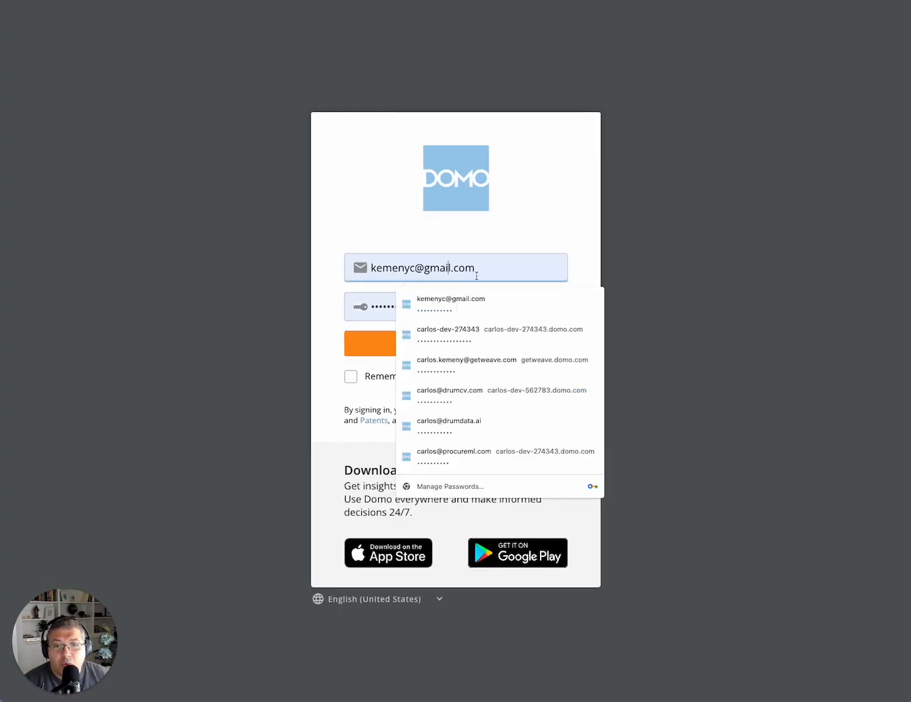
{"action": "left_click", "coordinate": [480, 428]}
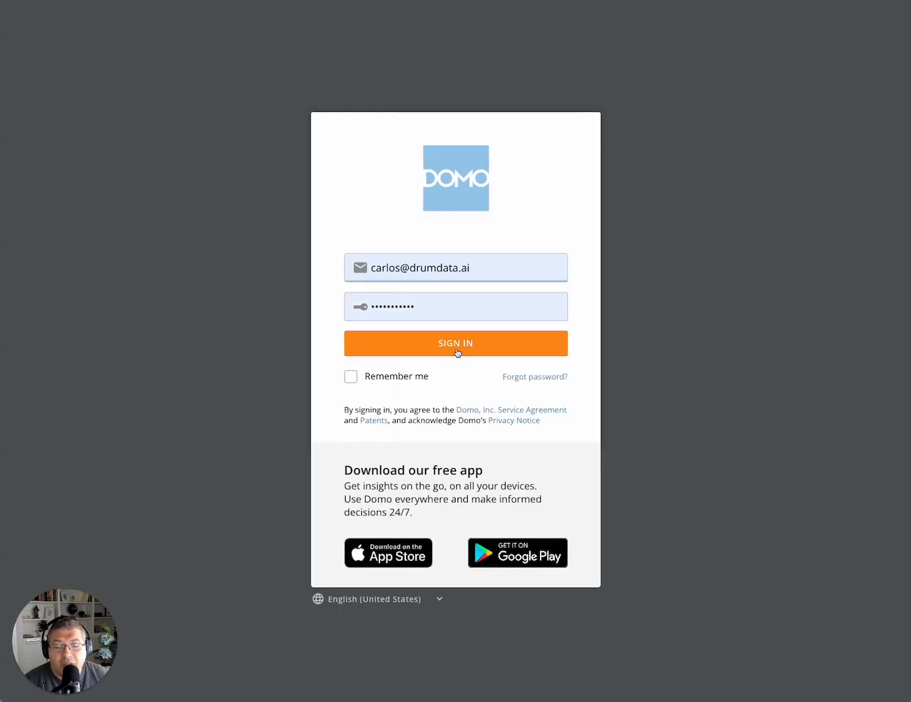
{"action": "left_click", "coordinate": [459, 351]}
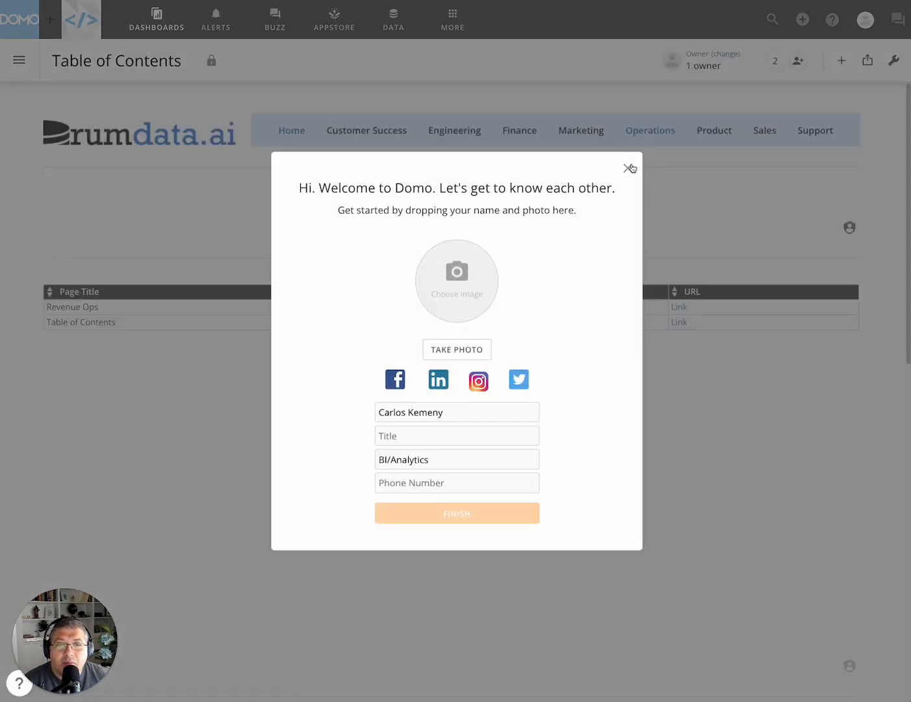
{"action": "left_click", "coordinate": [628, 167]}
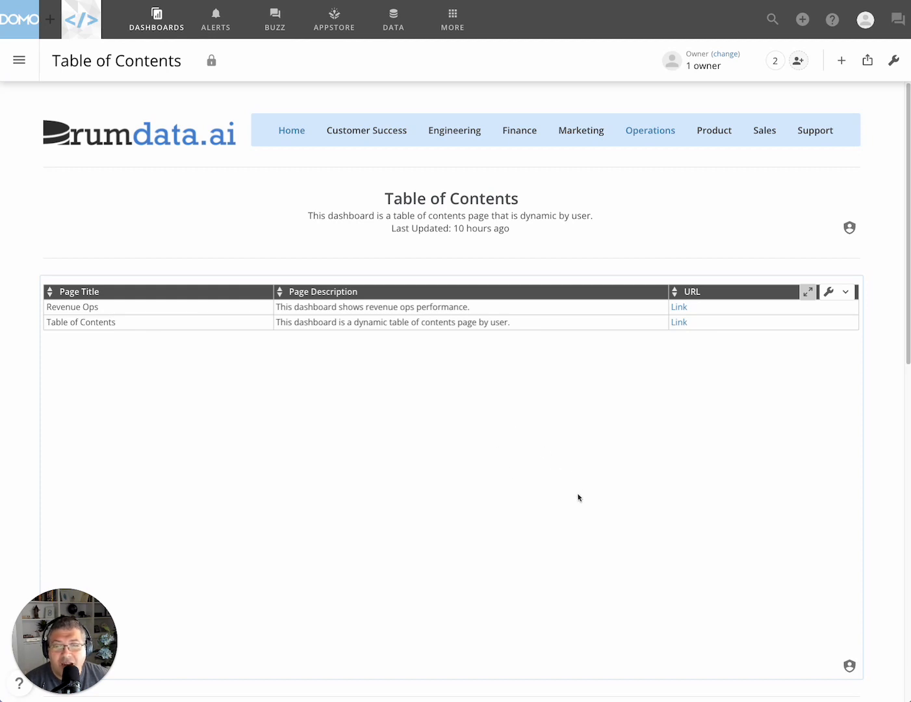
Filter the dashboard by the Table of Contents page row and look over the Visuals, Metric Filter and Metrics cards.
{"action": "scroll", "coordinate": [546, 495], "scroll_direction": "down", "scroll_amount": 5}
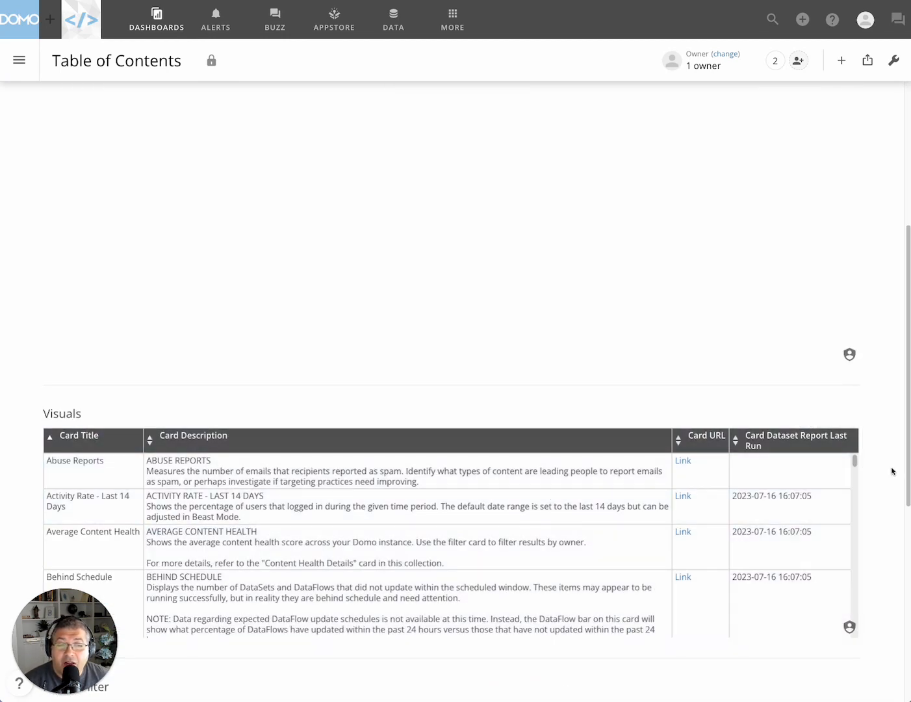
{"action": "scroll", "coordinate": [845, 480], "scroll_direction": "down", "scroll_amount": 2}
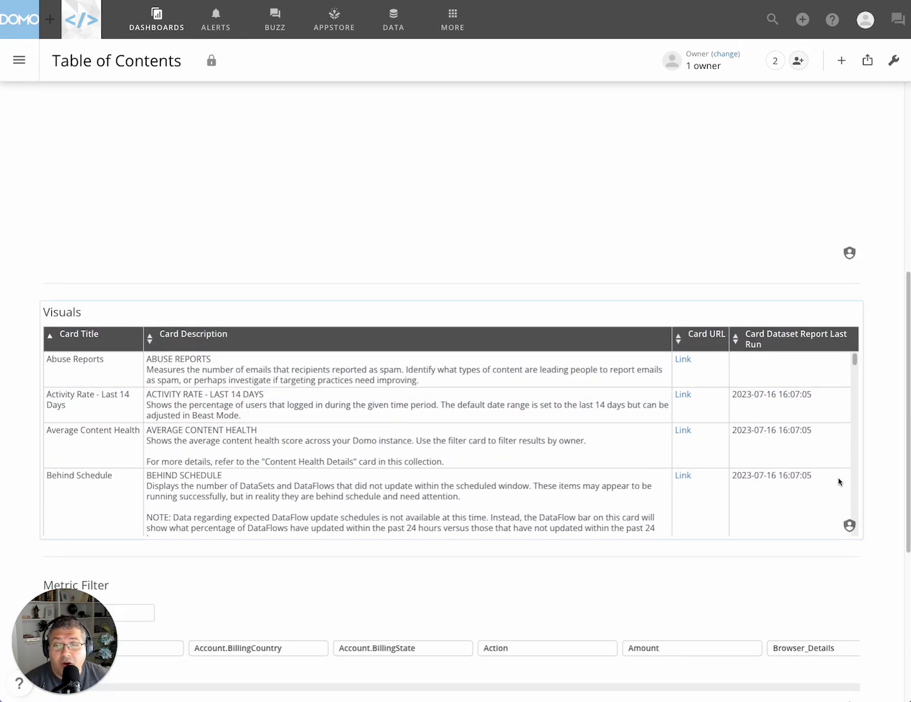
{"action": "scroll", "coordinate": [216, 378], "scroll_direction": "up", "scroll_amount": 7}
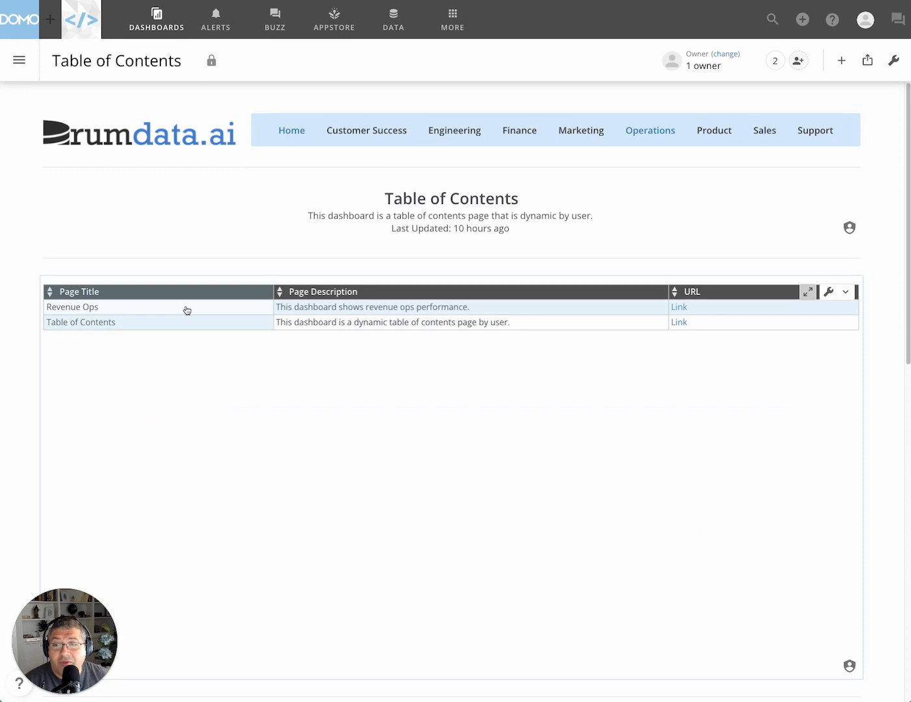
{"action": "left_click", "coordinate": [86, 328]}
{"action": "scroll", "coordinate": [571, 509], "scroll_direction": "down", "scroll_amount": 4}
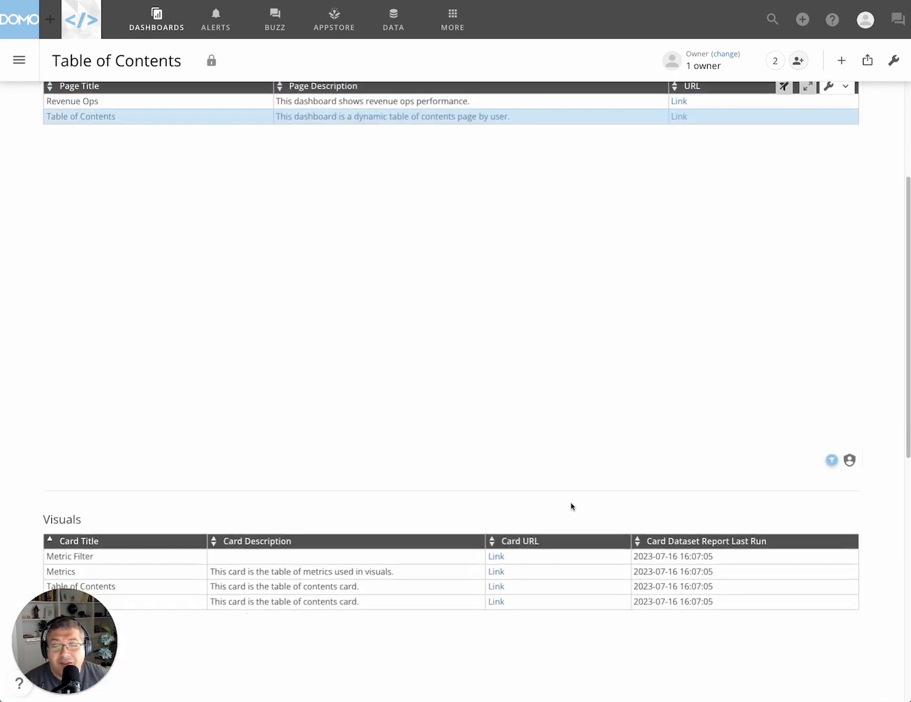
{"action": "scroll", "coordinate": [572, 506], "scroll_direction": "down", "scroll_amount": 2}
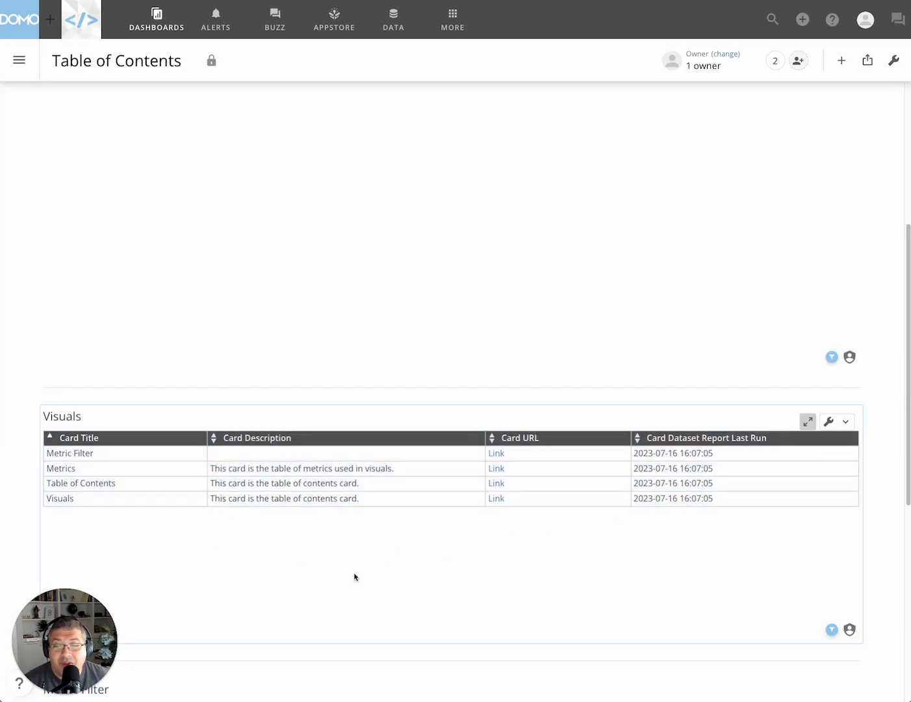
{"action": "scroll", "coordinate": [378, 596], "scroll_direction": "down", "scroll_amount": 3}
{"action": "scroll", "coordinate": [377, 596], "scroll_direction": "down", "scroll_amount": 3}
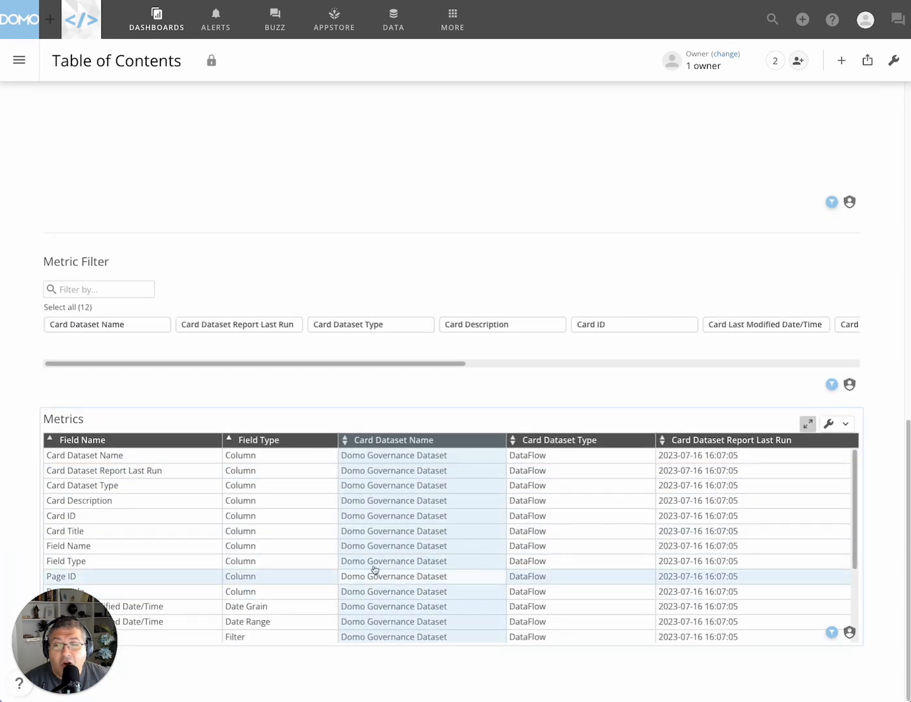
{"action": "scroll", "coordinate": [373, 572], "scroll_direction": "down", "scroll_amount": 3}
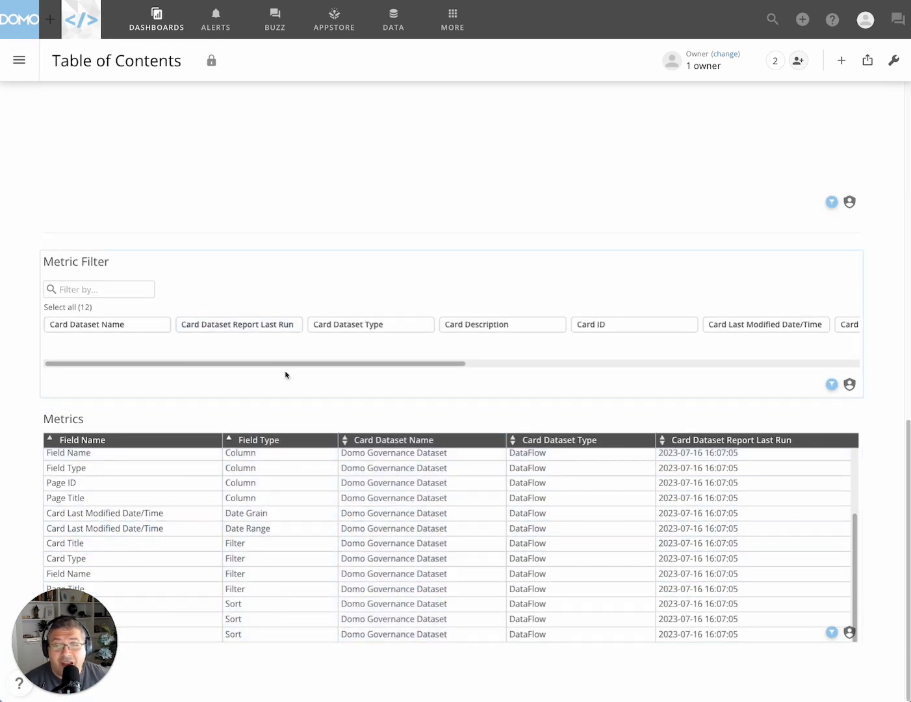
Search the Metric Filter for "page id", select Page ID, and check which cards use it in Visuals.
{"action": "left_click", "coordinate": [107, 288]}
{"action": "type", "text": "page i"}
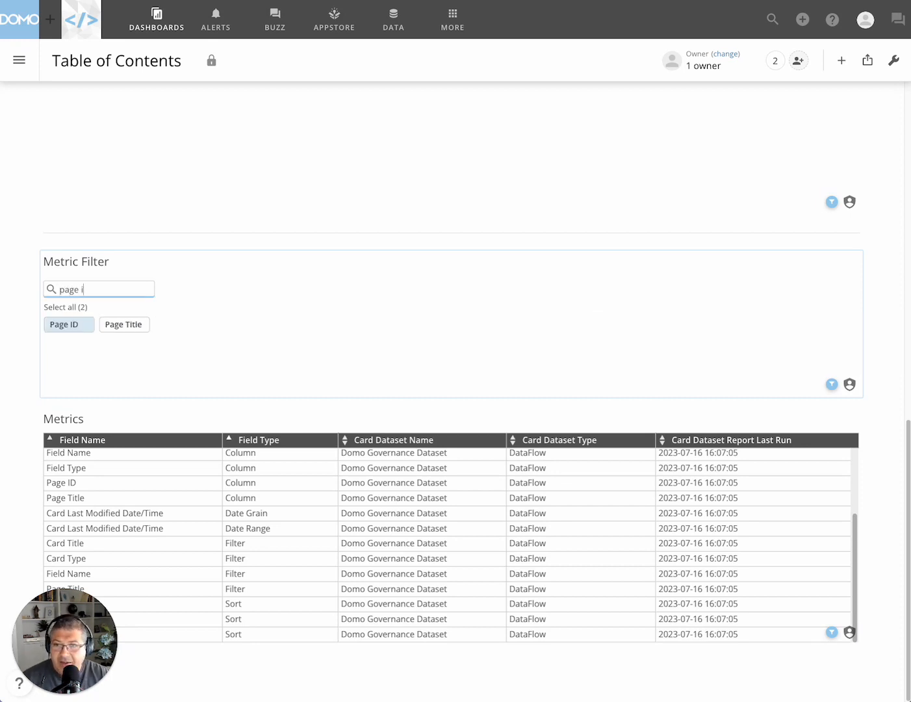
{"action": "type", "text": "d"}
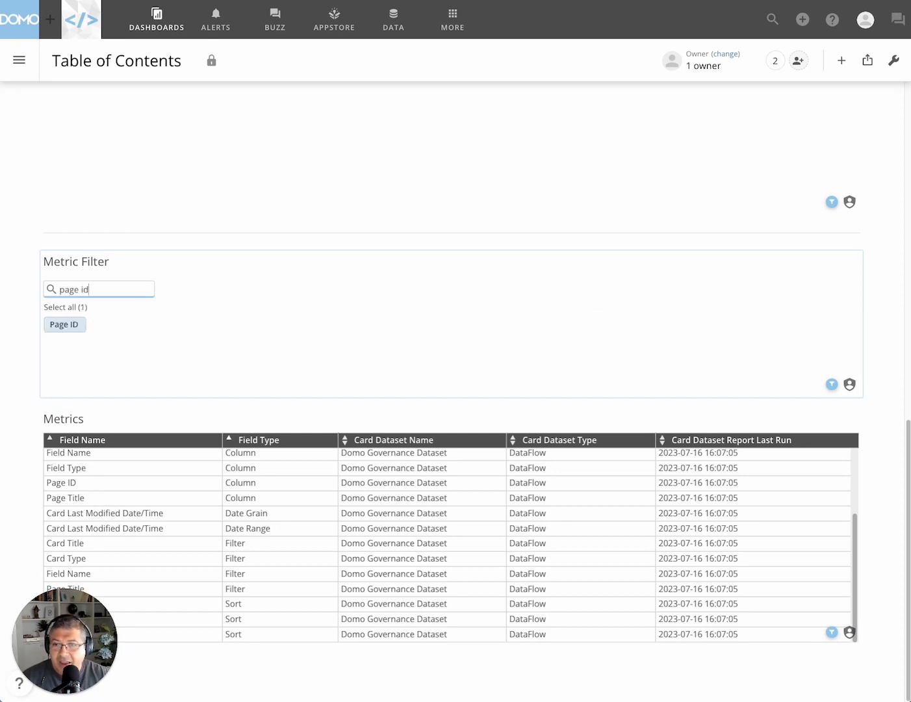
{"action": "left_click", "coordinate": [64, 324]}
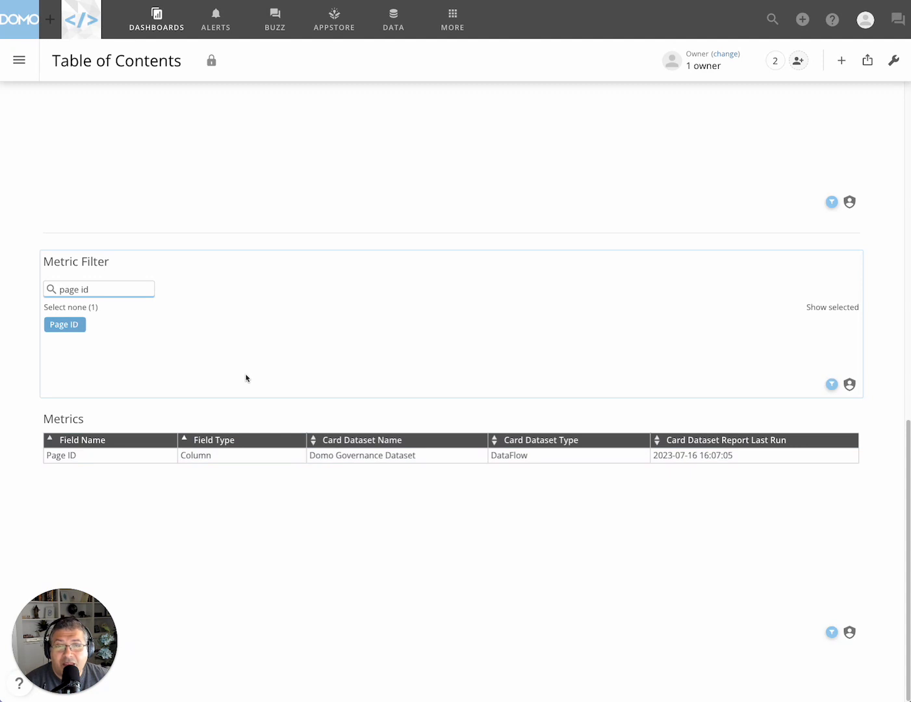
{"action": "scroll", "coordinate": [246, 378], "scroll_direction": "up", "scroll_amount": 5}
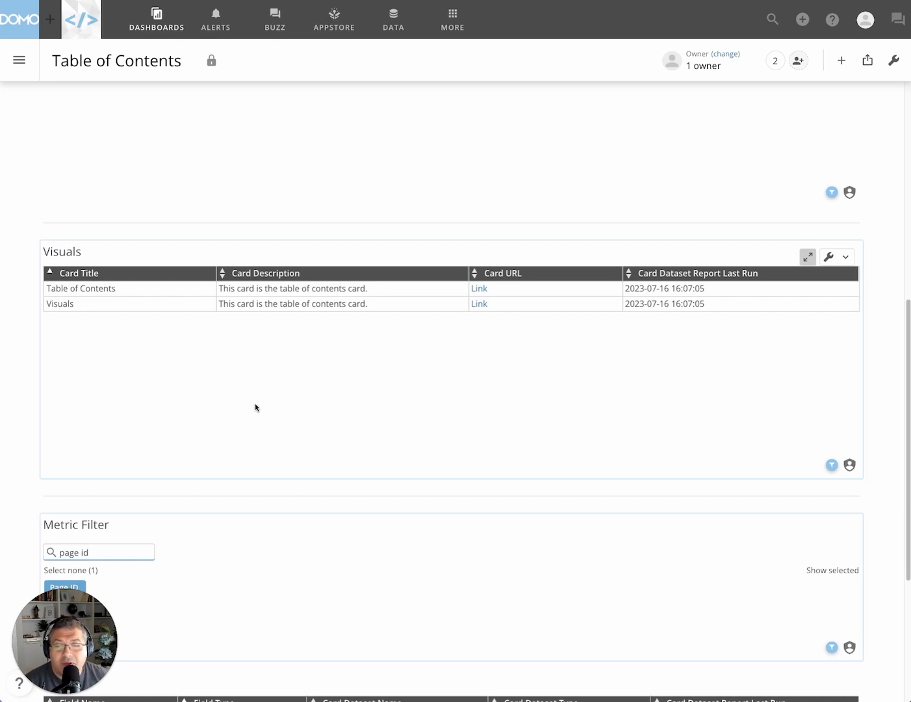
Clear the Page ID selection from the Metric Filter and return to the page listing card.
{"action": "scroll", "coordinate": [256, 403], "scroll_direction": "down", "scroll_amount": 2}
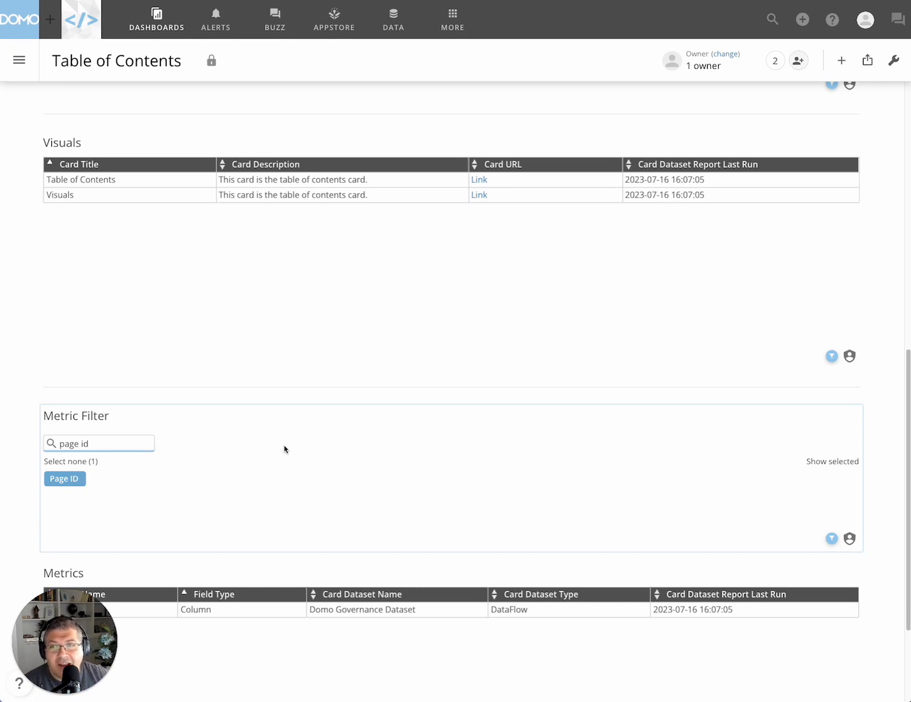
{"action": "scroll", "coordinate": [284, 448], "scroll_direction": "up", "scroll_amount": 10}
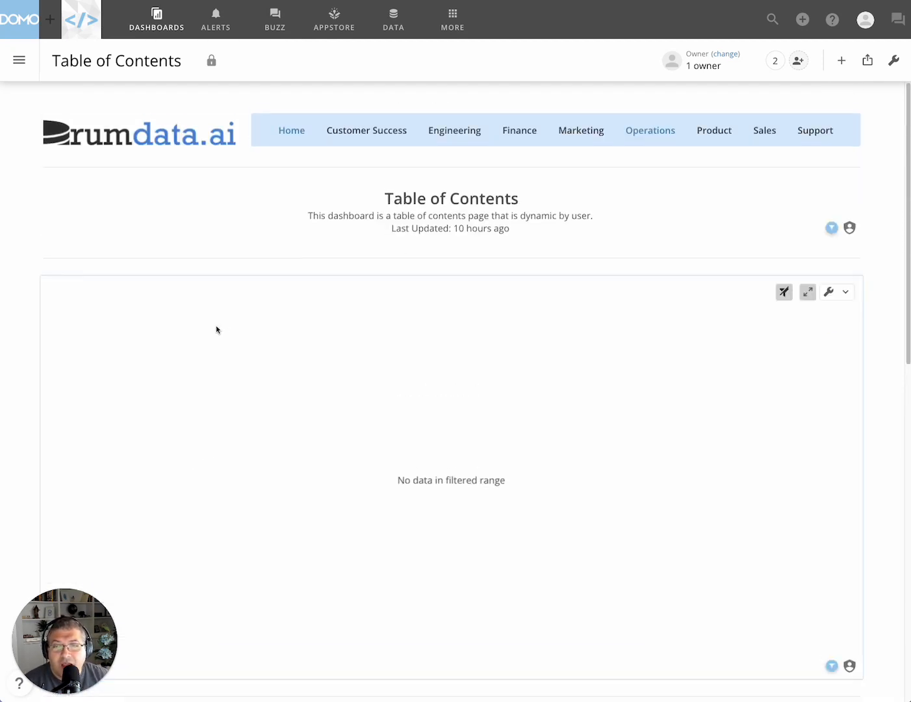
{"action": "scroll", "coordinate": [260, 474], "scroll_direction": "down", "scroll_amount": 10}
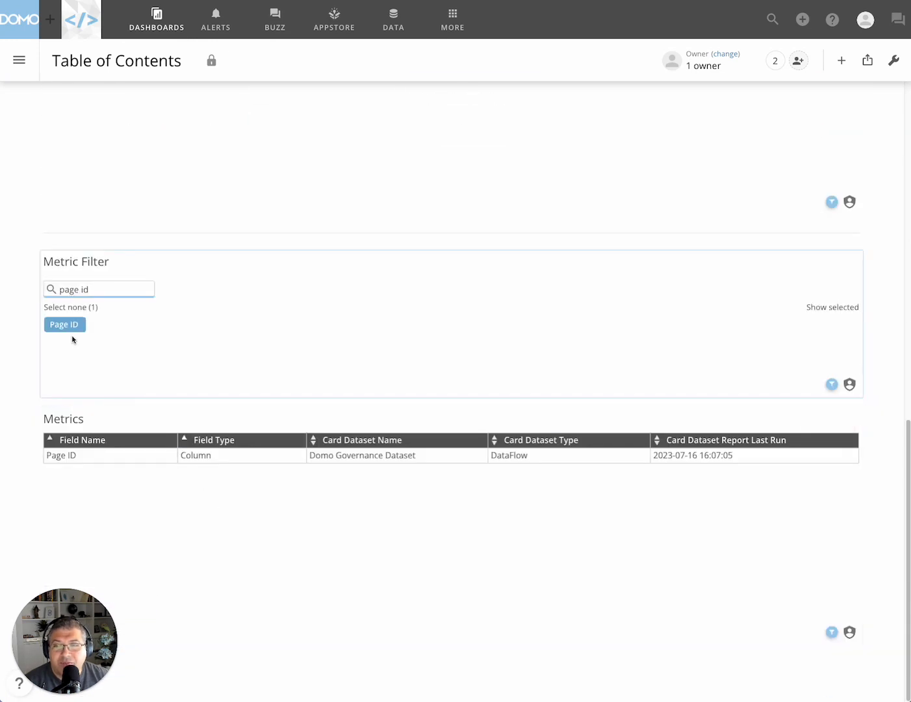
{"action": "left_click", "coordinate": [71, 329]}
{"action": "scroll", "coordinate": [482, 374], "scroll_direction": "up", "scroll_amount": 10}
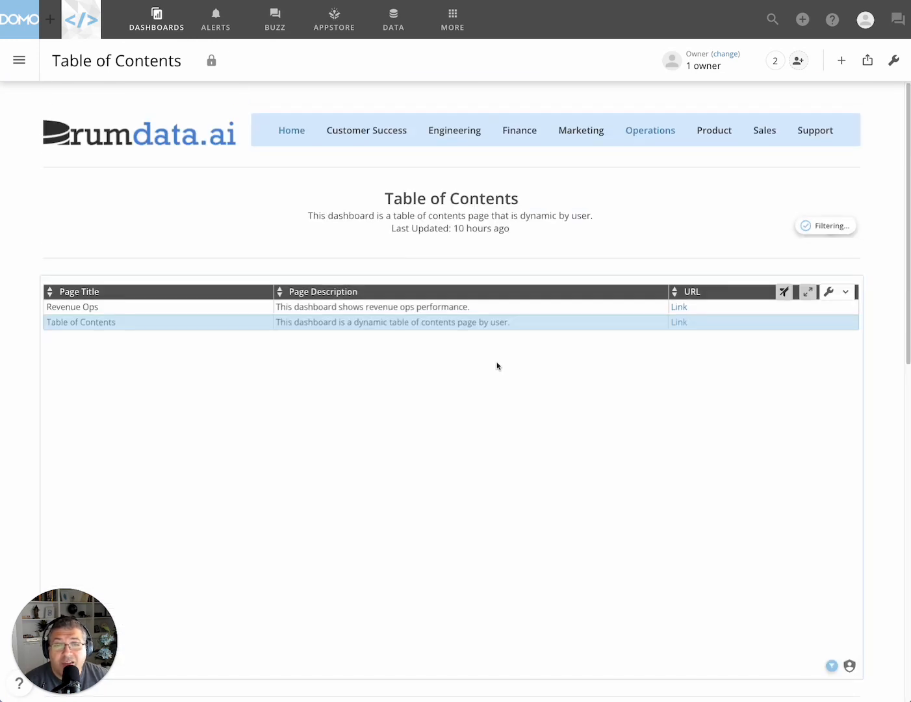